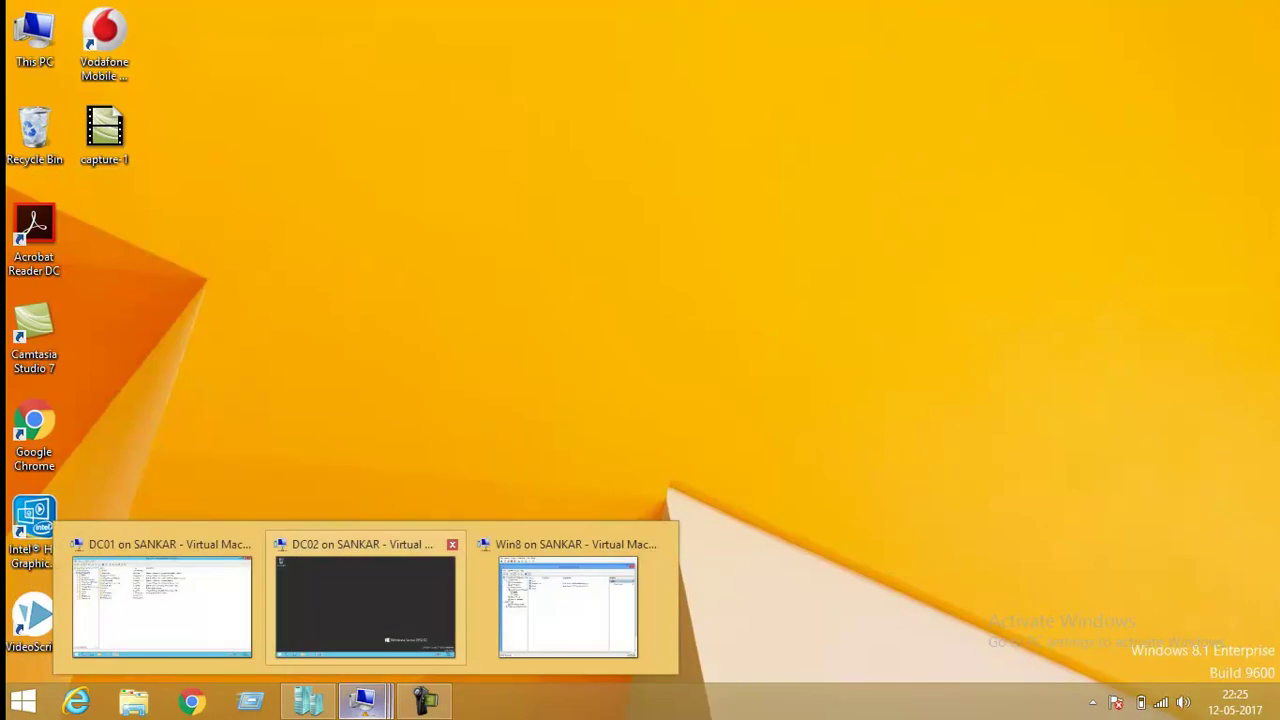
On DC02, switch membership from WORKGROUP to the domain samdom.
click(365, 605)
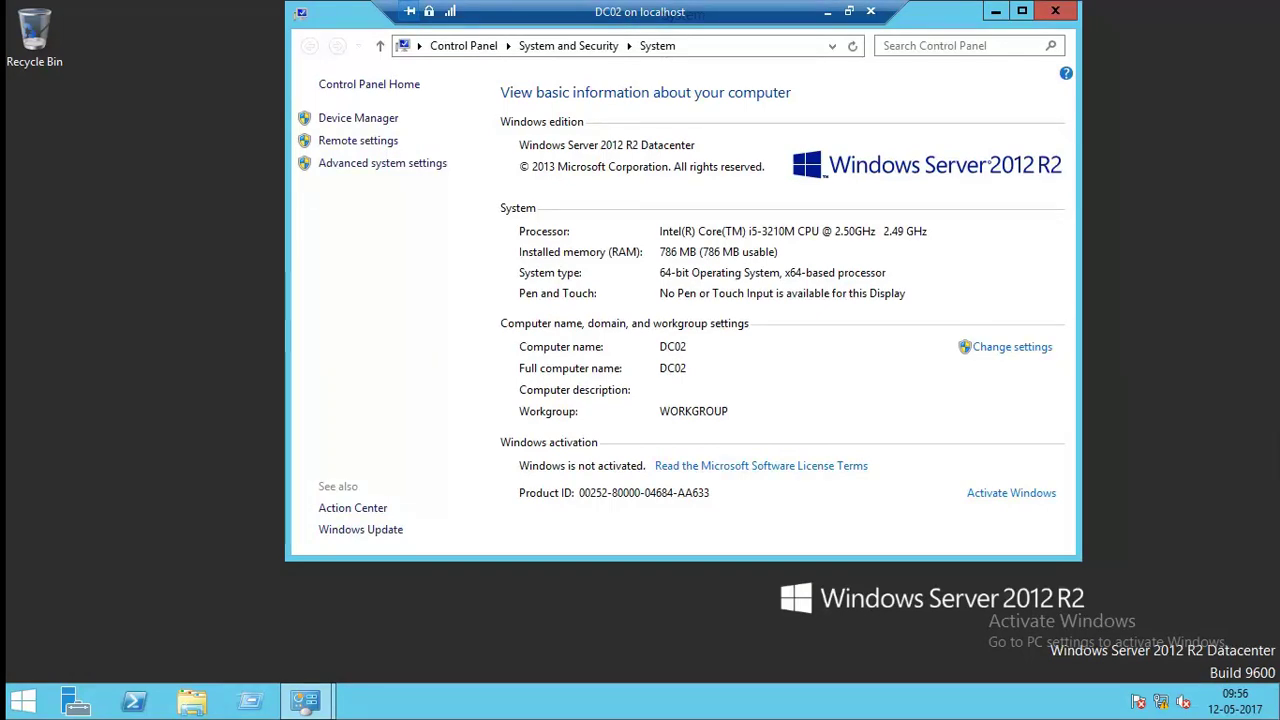
click(1012, 346)
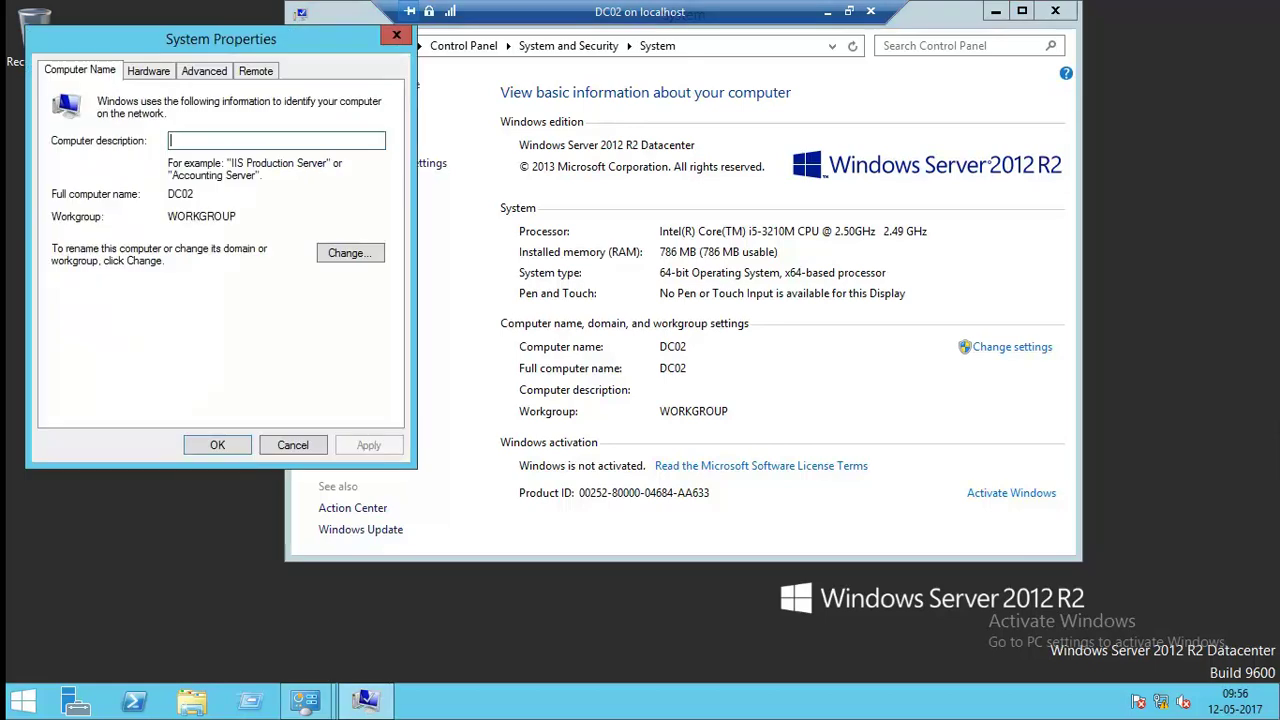
click(322, 252)
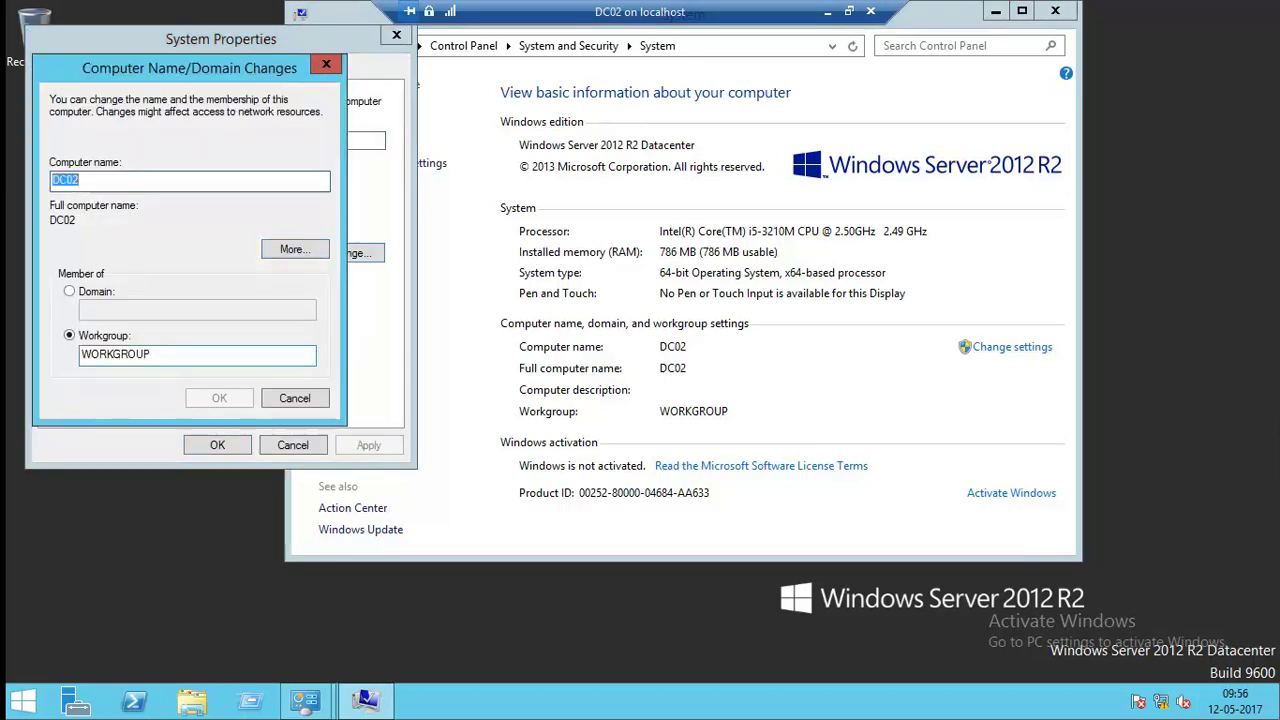
click(197, 354)
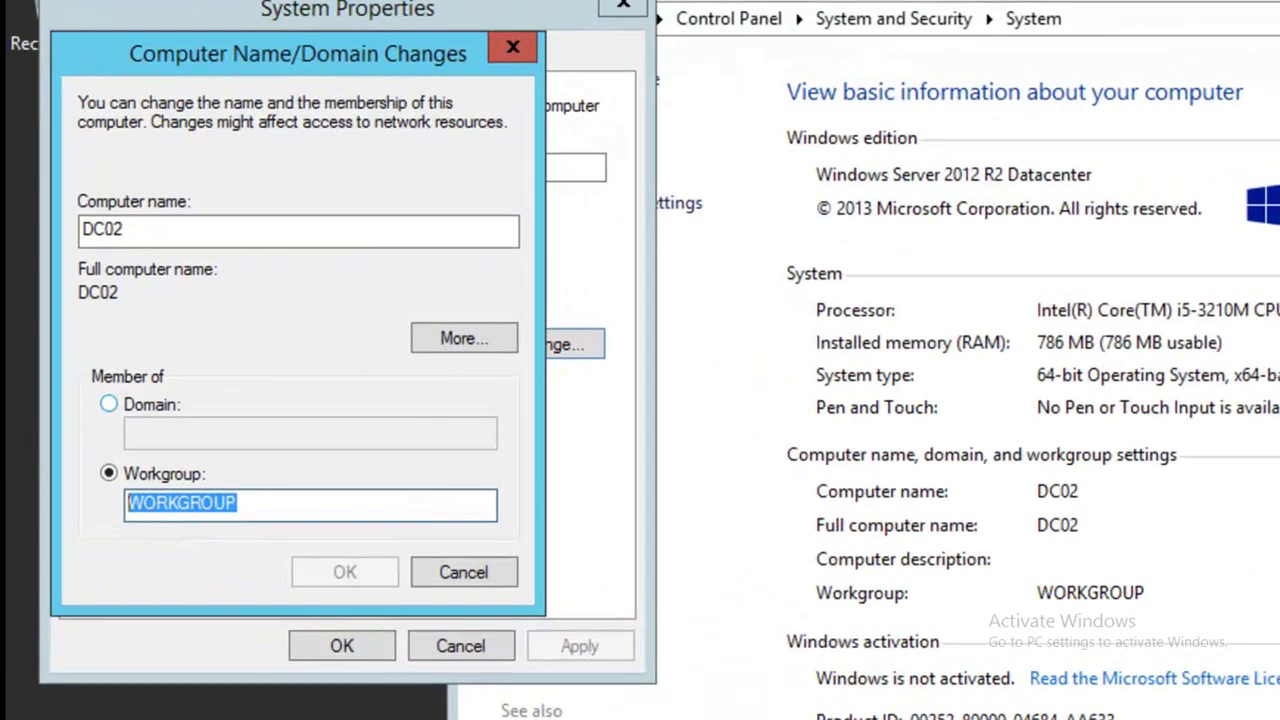
key(alt+d)
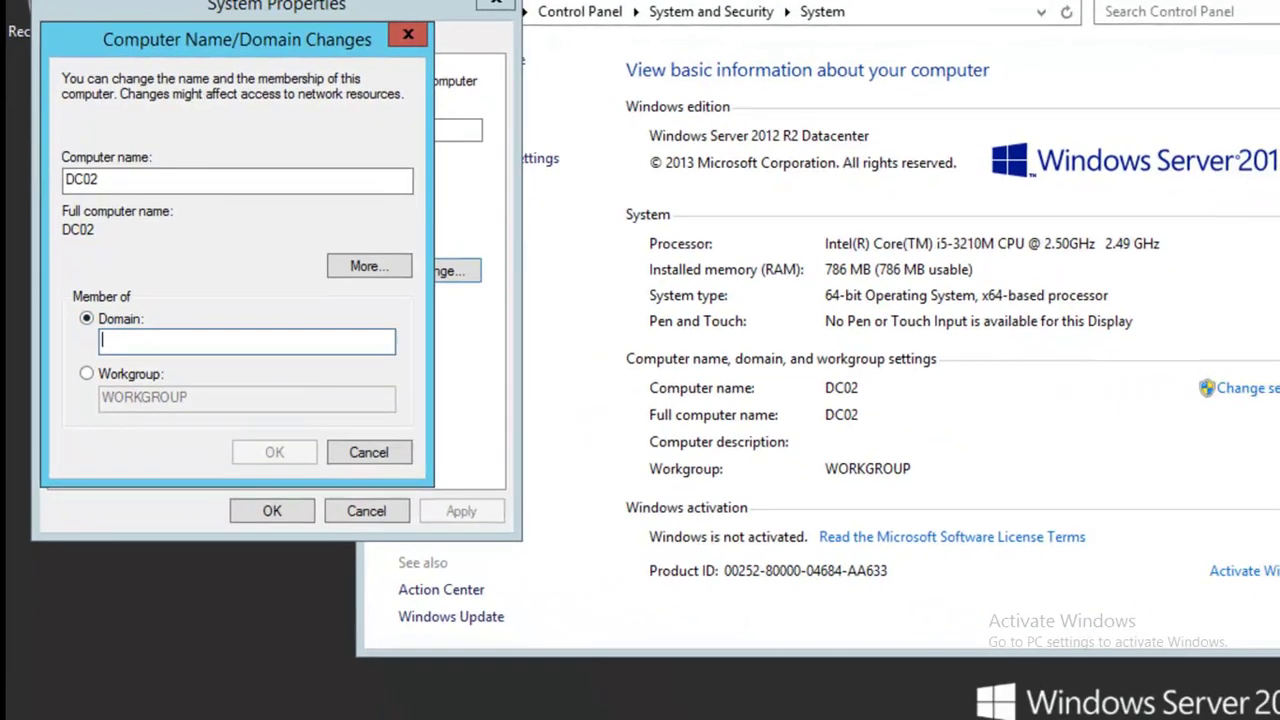
text(samdom)
key(Return)
Enter the samdom domain administrator's user name and password to join.
text(samdom)
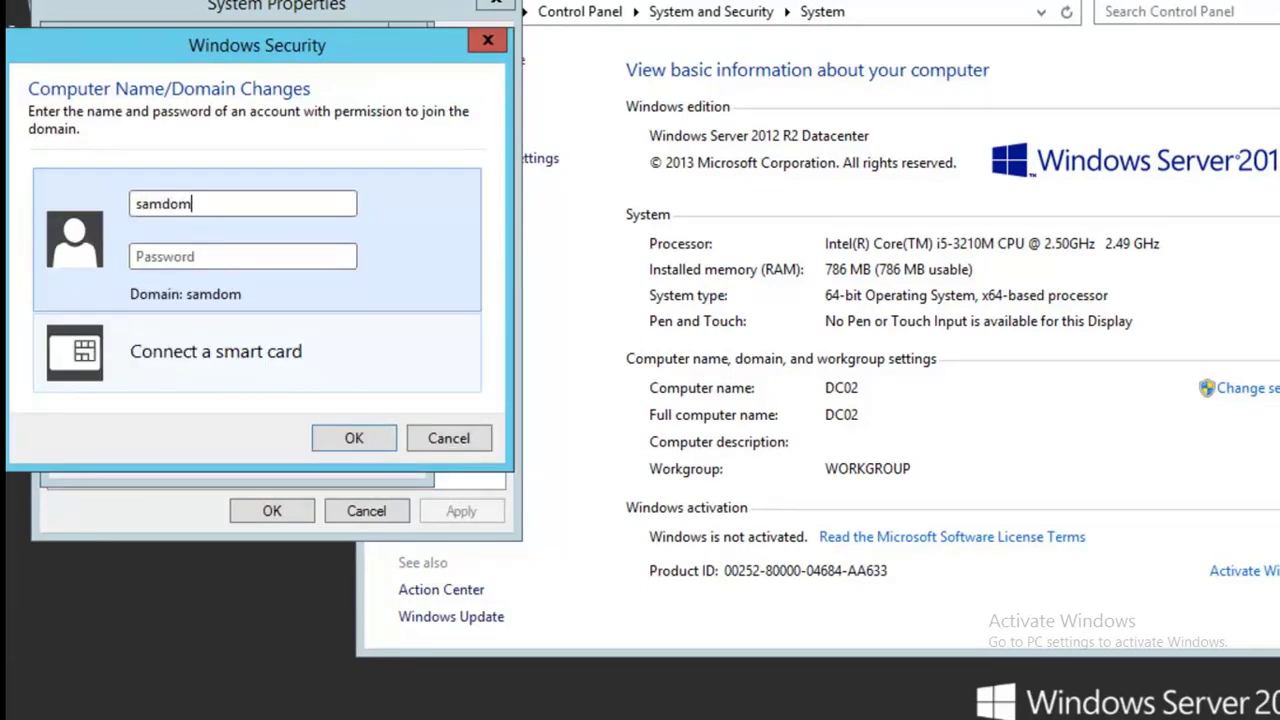
text(\administ)
key(BackSpace)
key(BackSpace)
text(strator)
key(Tab)
text(********)
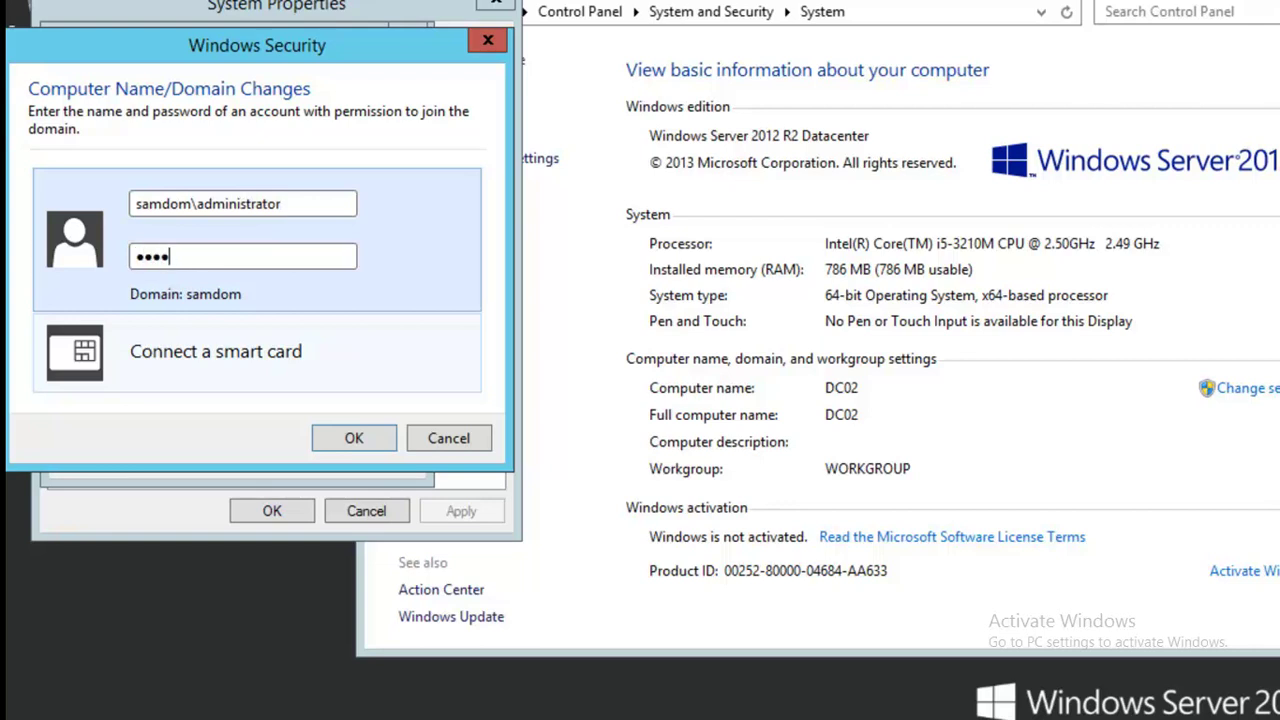
key(Return)
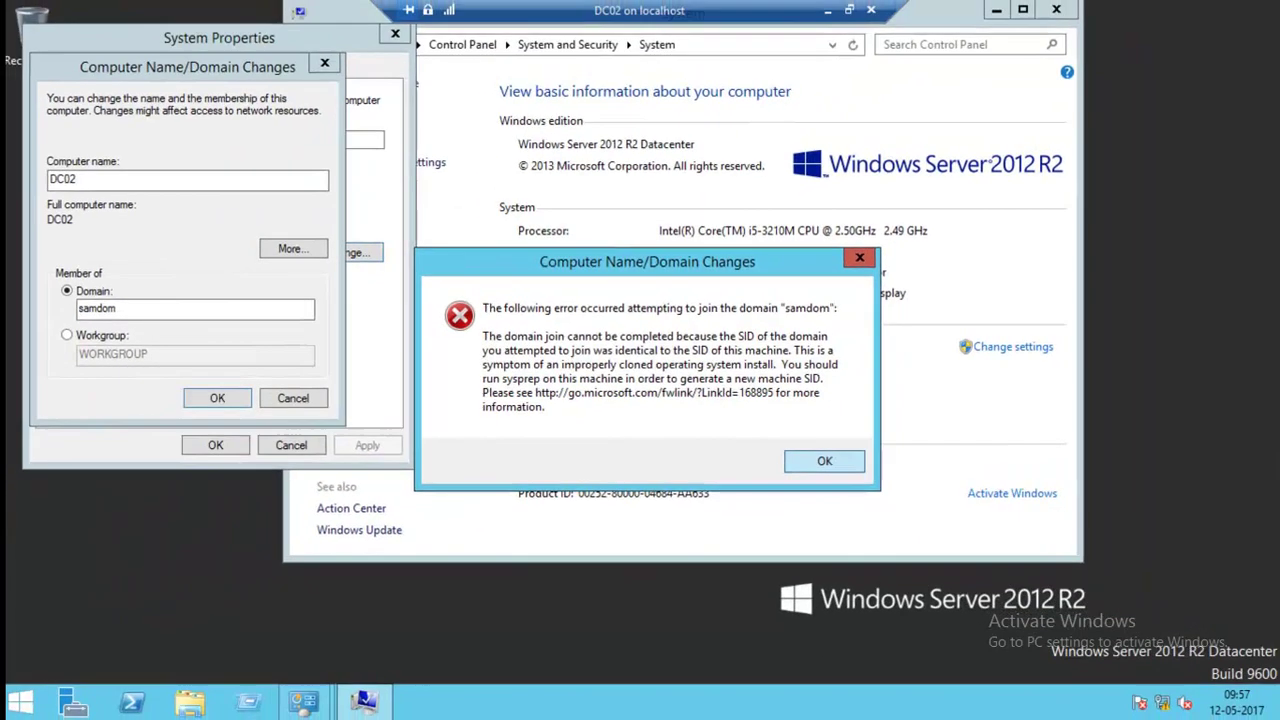
Dismiss the duplicate-SID error, close the system windows, and shut down DC02.
key(Return)
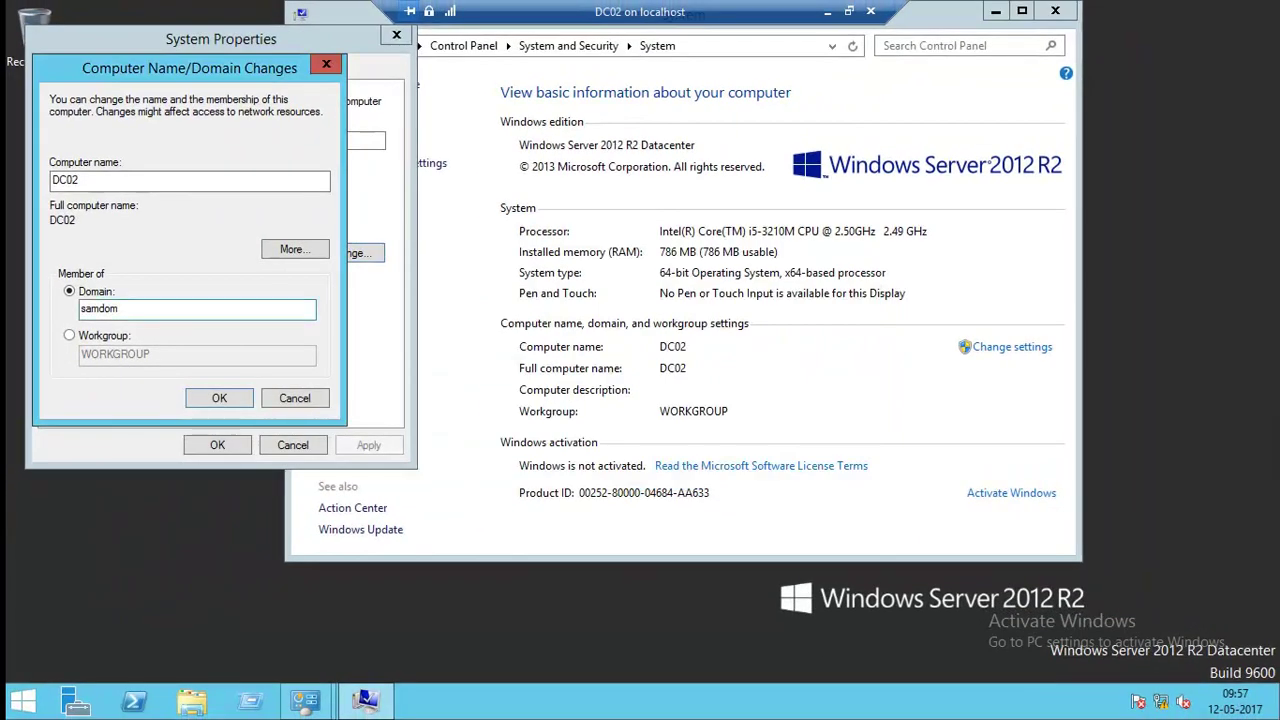
key(Escape)
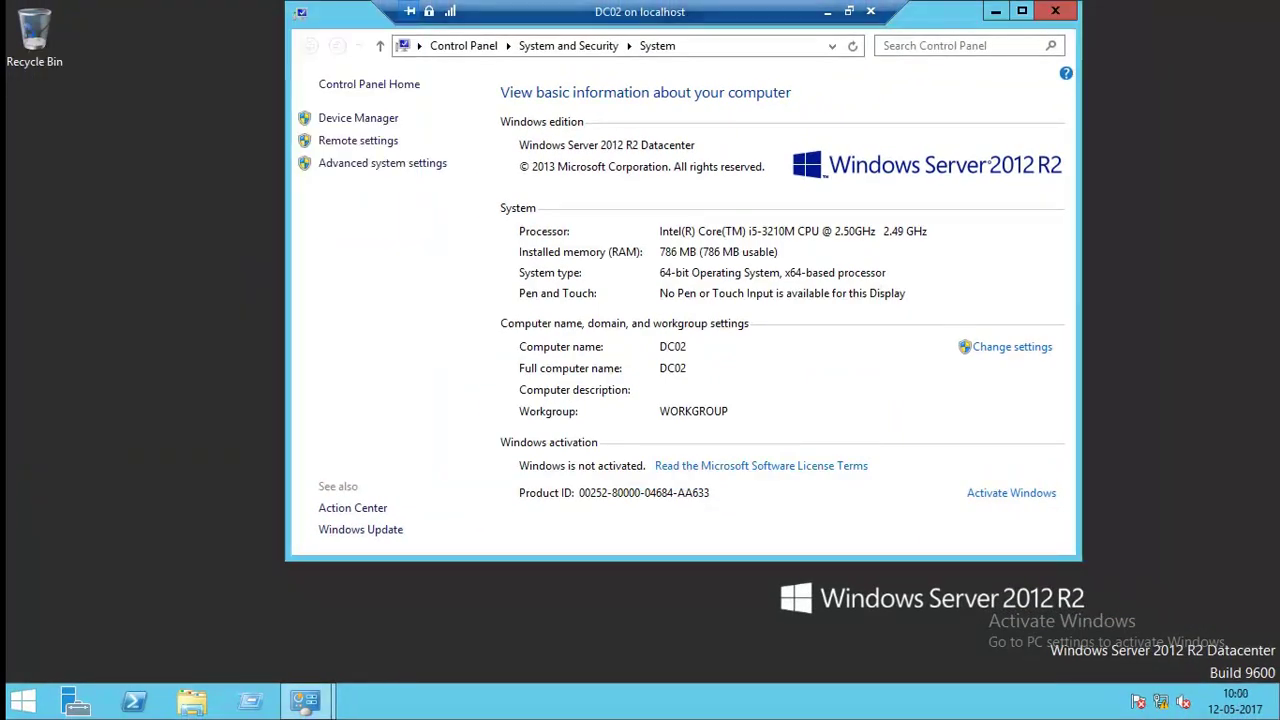
key(alt+F4)
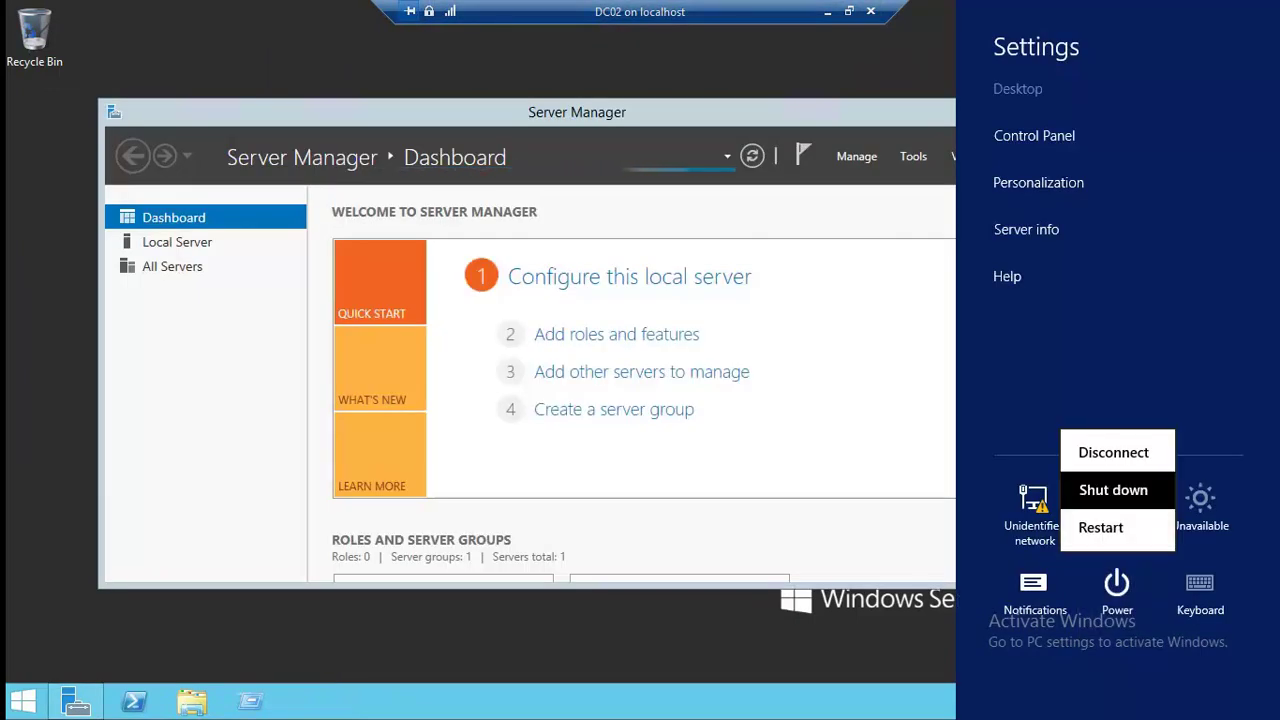
click(1111, 489)
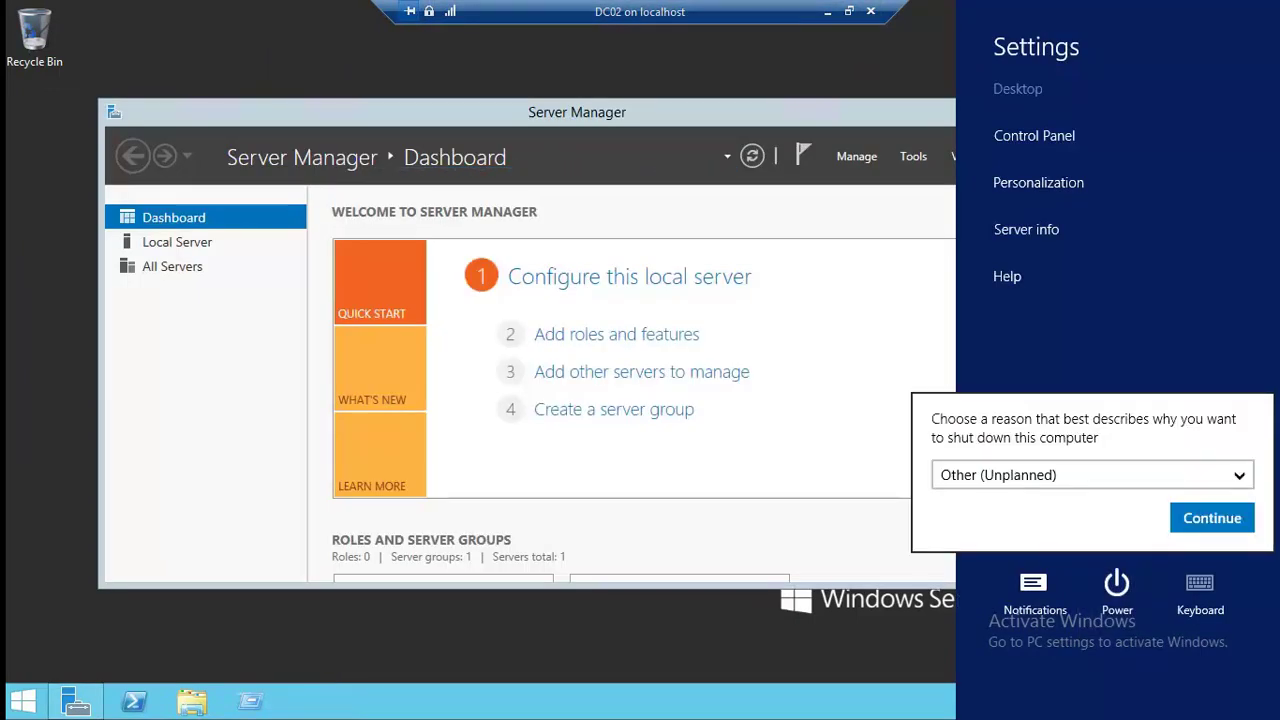
click(1212, 518)
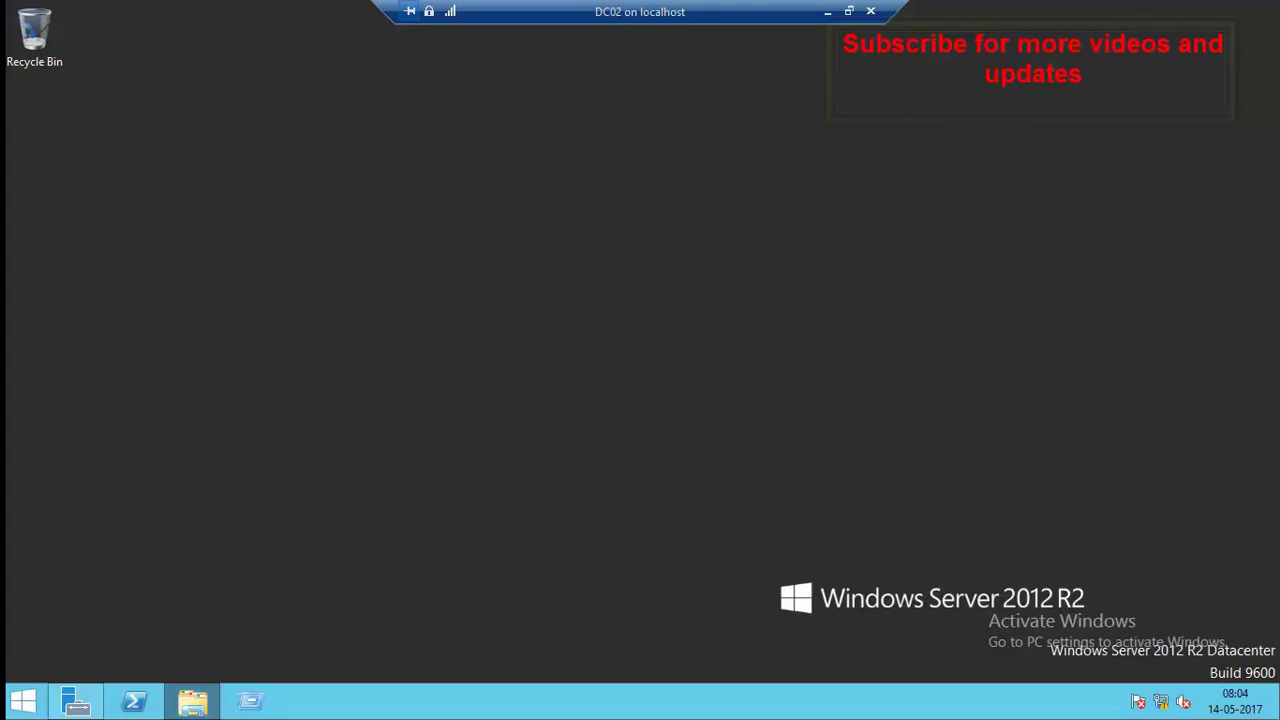
Browse File Explorer to the C:\Windows\System32\Sysprep folder.
click(192, 701)
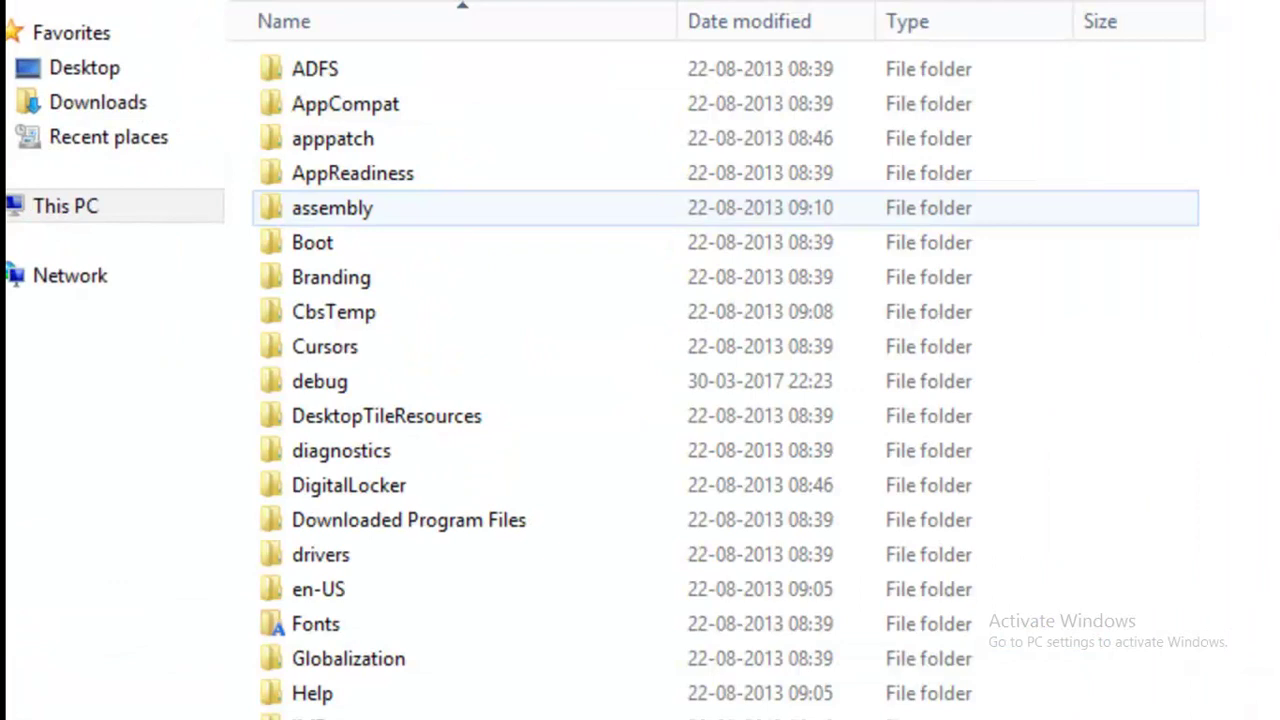
click(332, 207)
scroll(700, 380, down, 14)
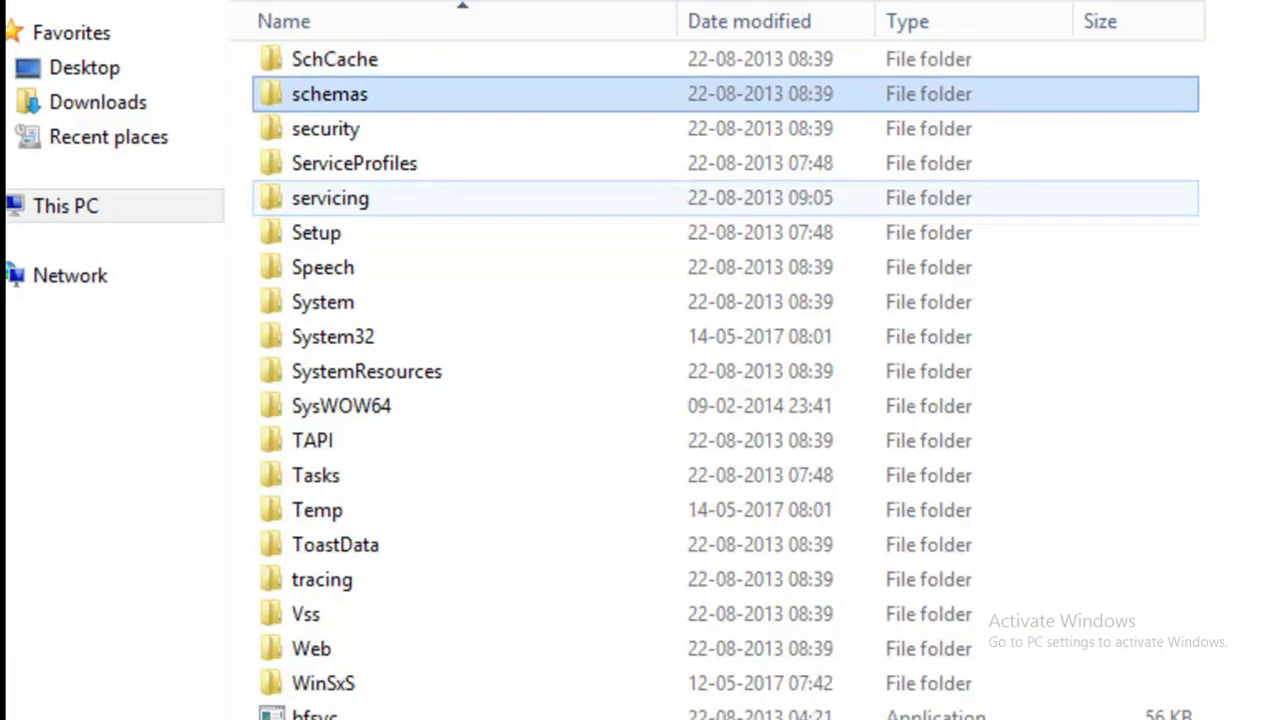
click(341, 406)
key(Up)
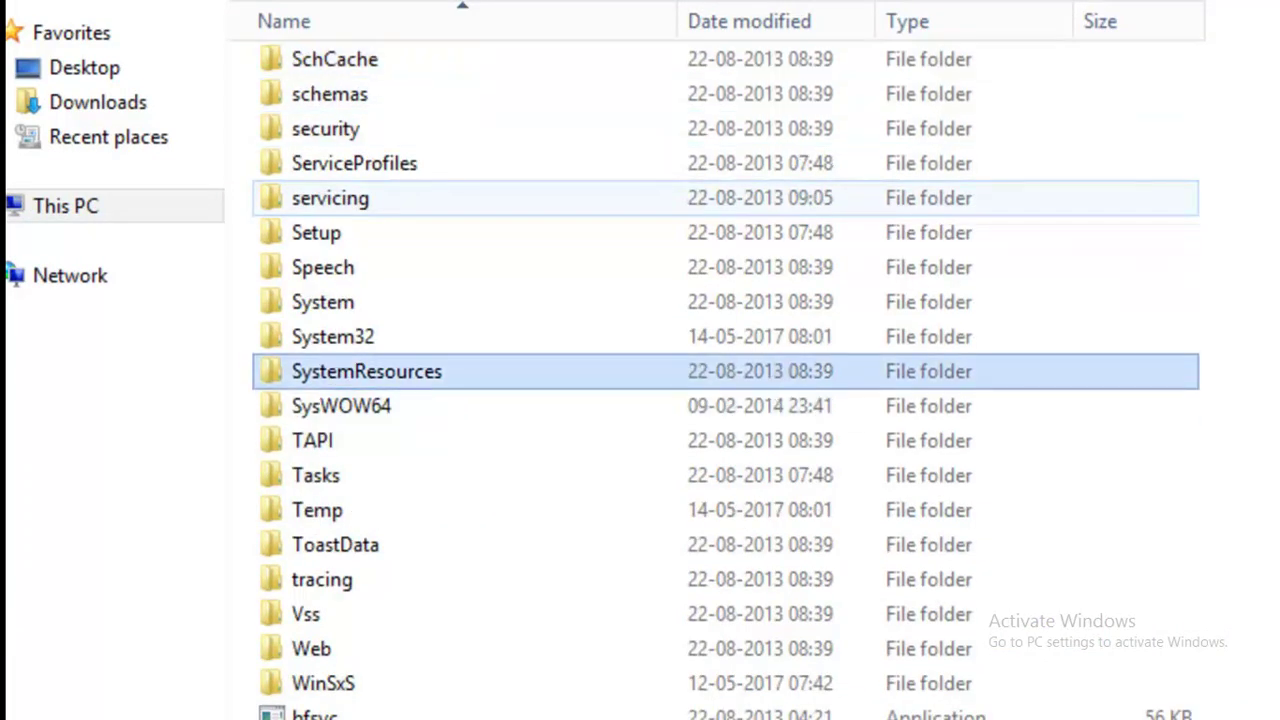
key(Return)
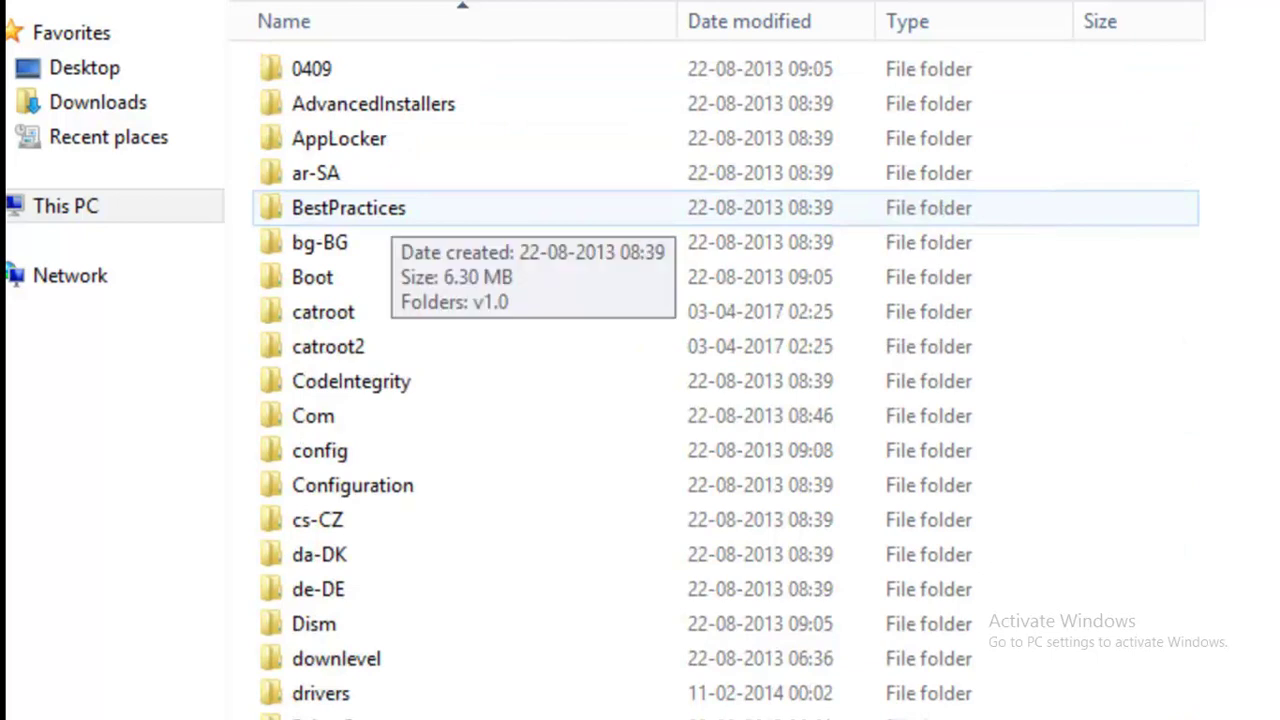
text(sysprep)
key(Return)
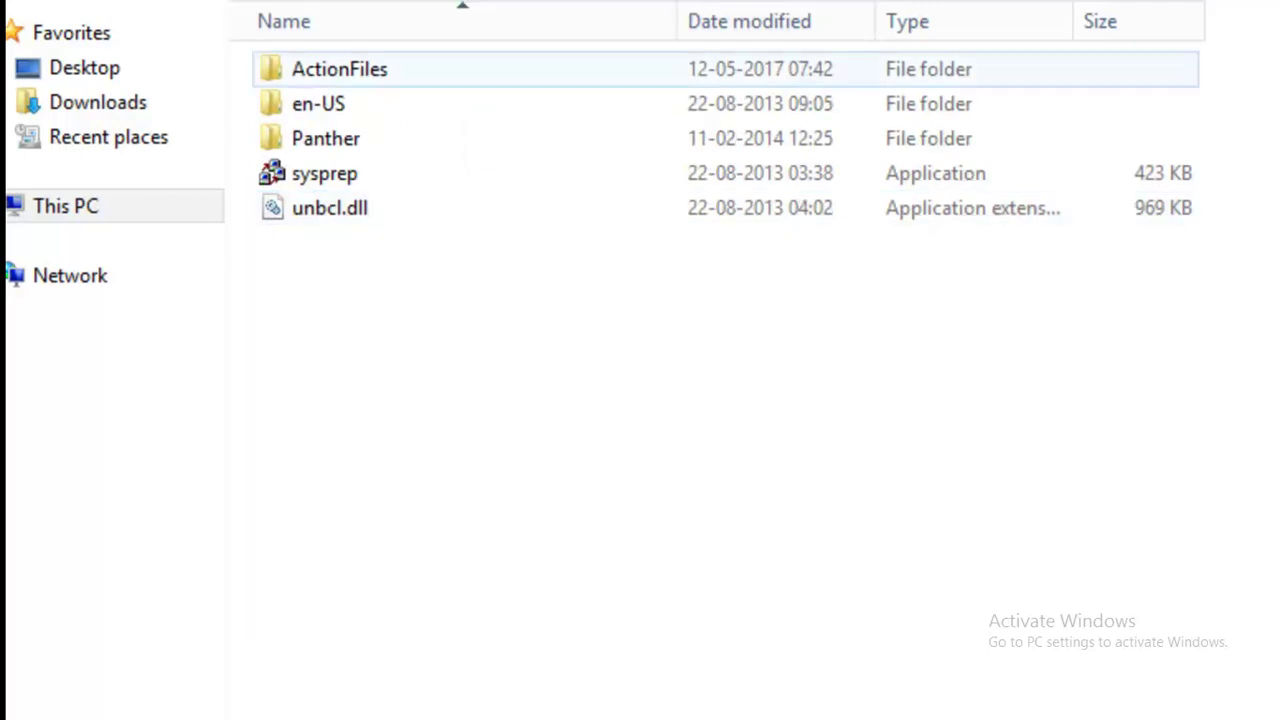
Run sysprep.exe as administrator.
click(350, 173)
right_click(350, 175)
click(497, 231)
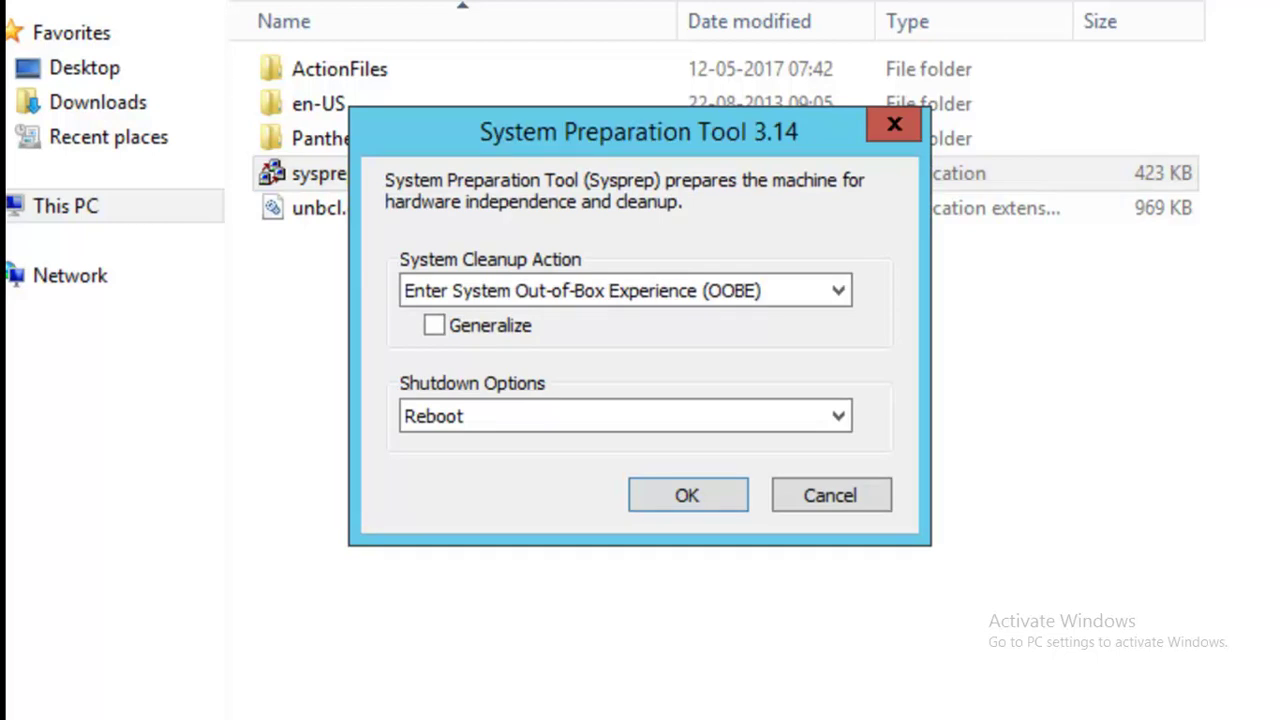
Run sysprep with OOBE cleanup, Generalize ticked and Reboot as the shutdown option.
key(Tab)
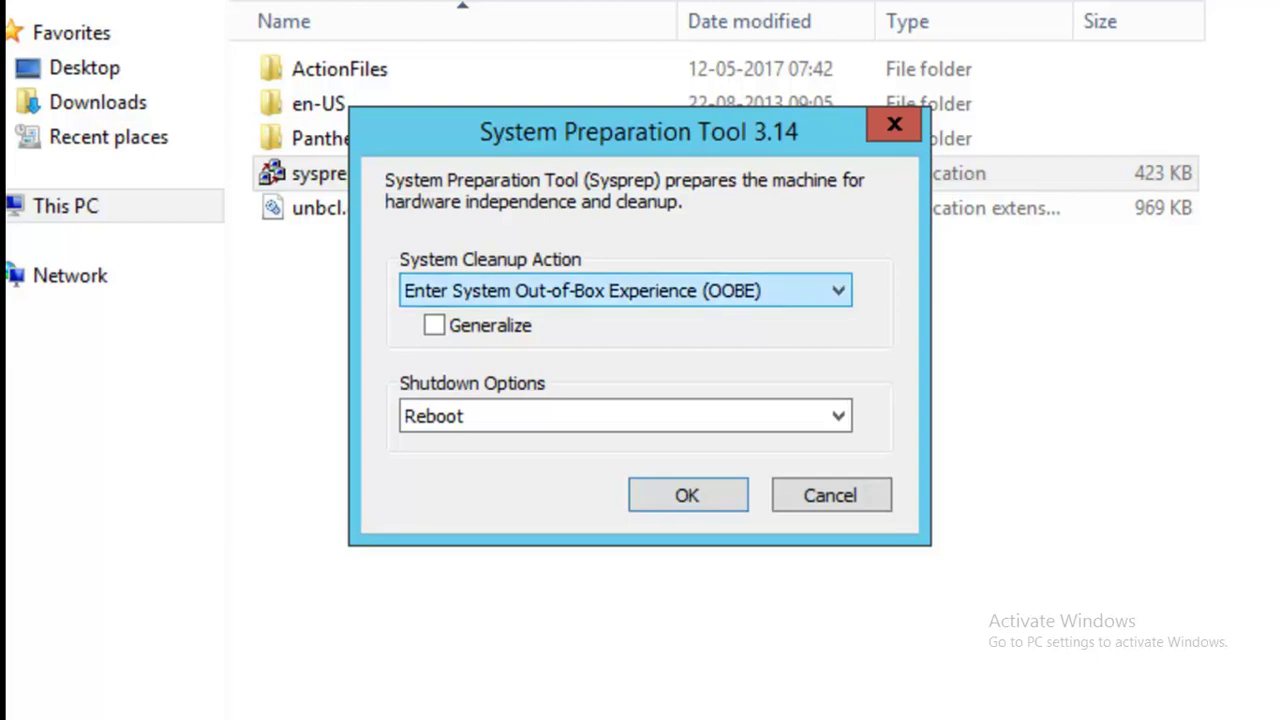
key(alt+Down)
key(Down)
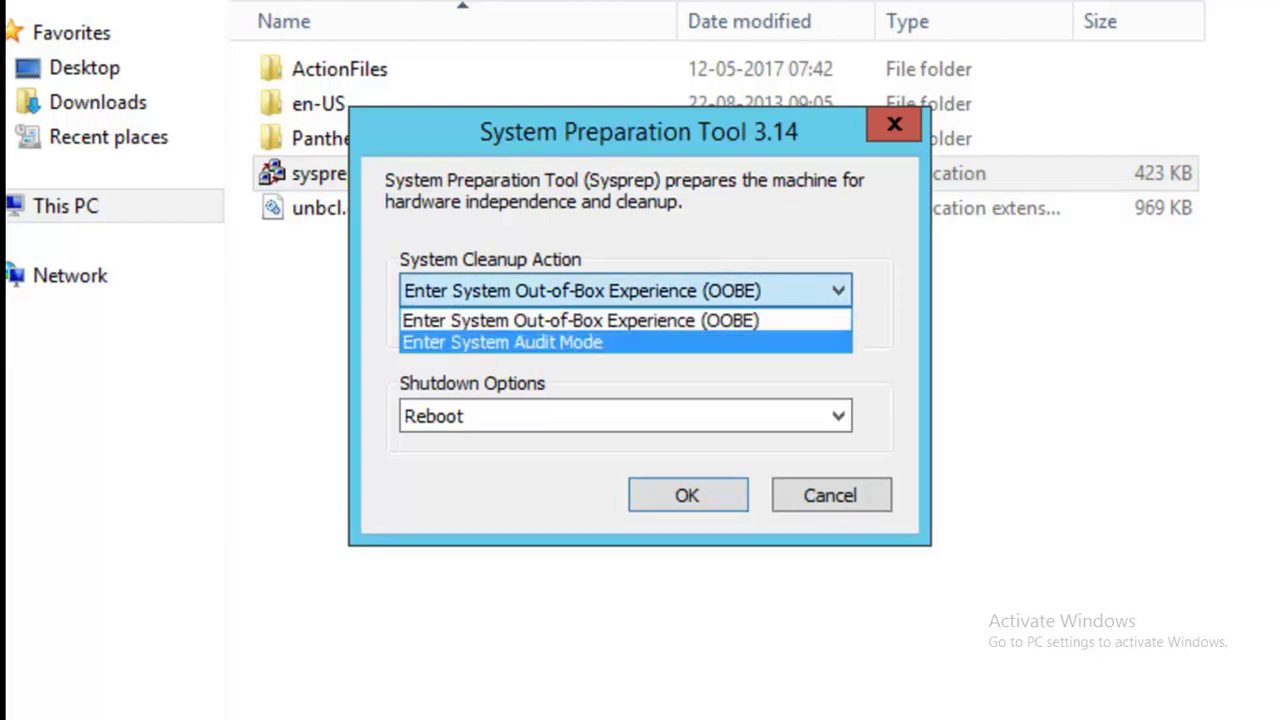
key(Escape)
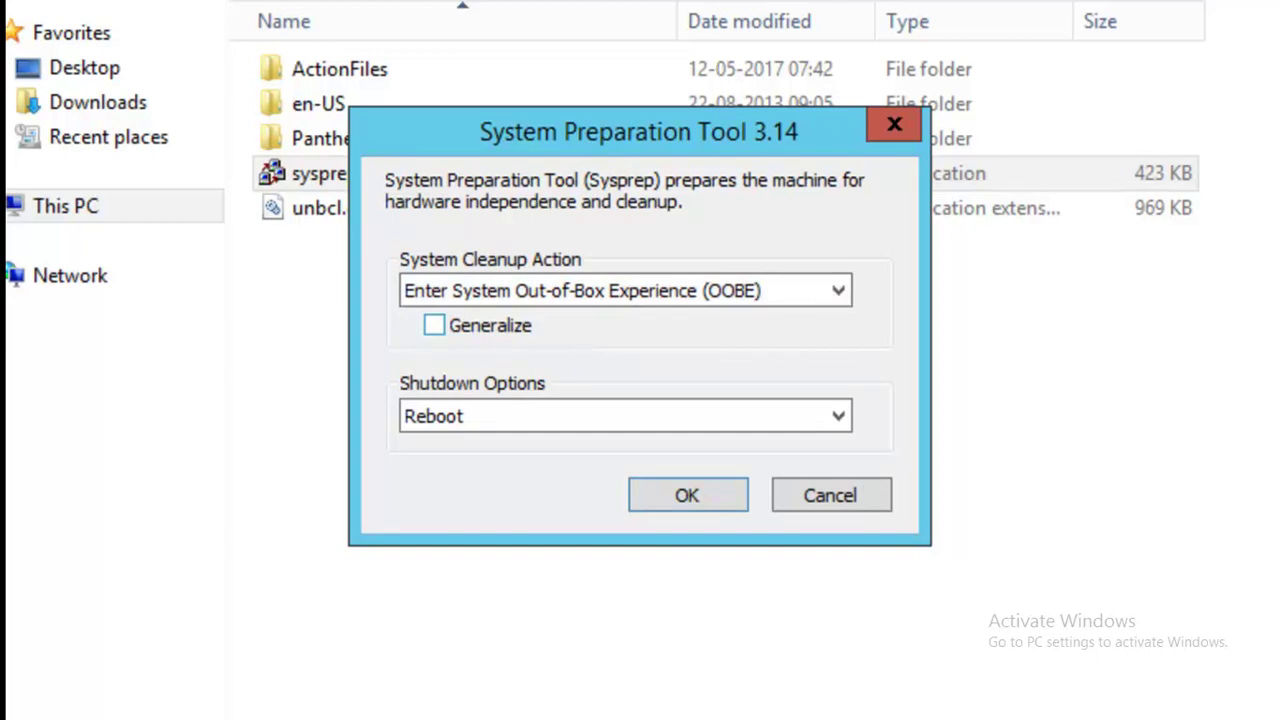
key(Tab)
key(space)
key(Return)
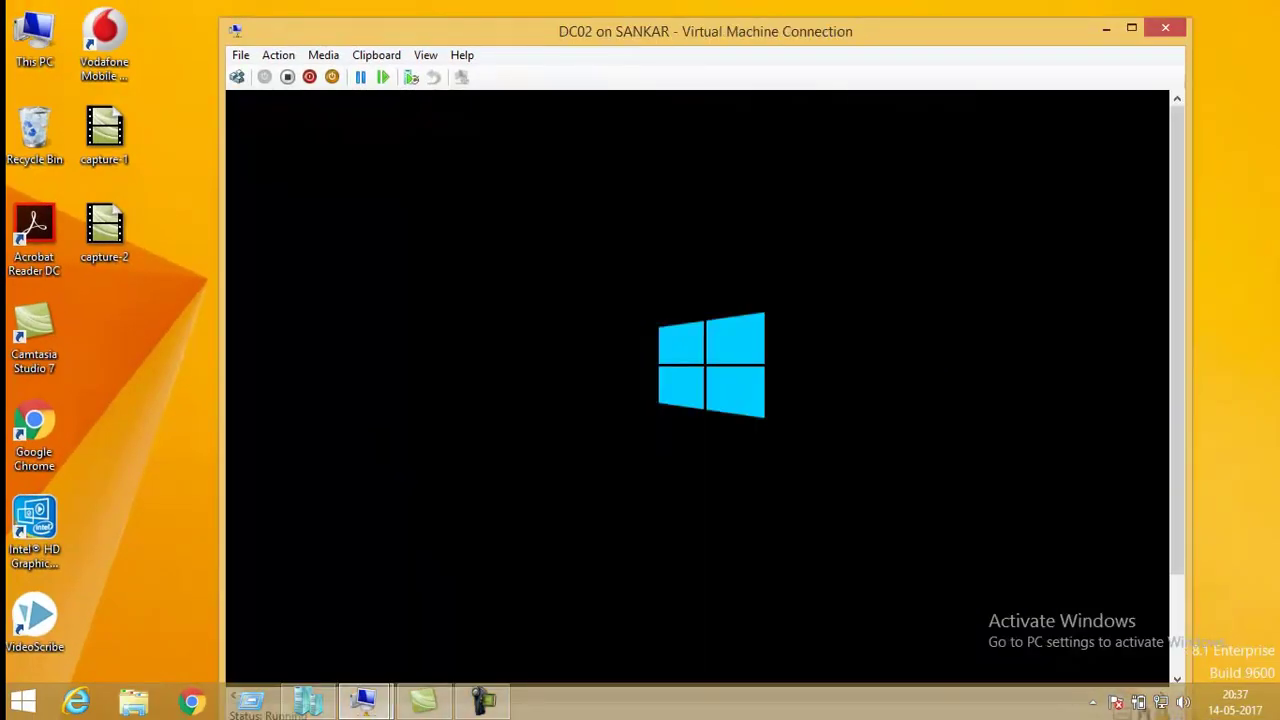
Switch the DC02 virtual machine window to Full Screen Mode.
click(425, 55)
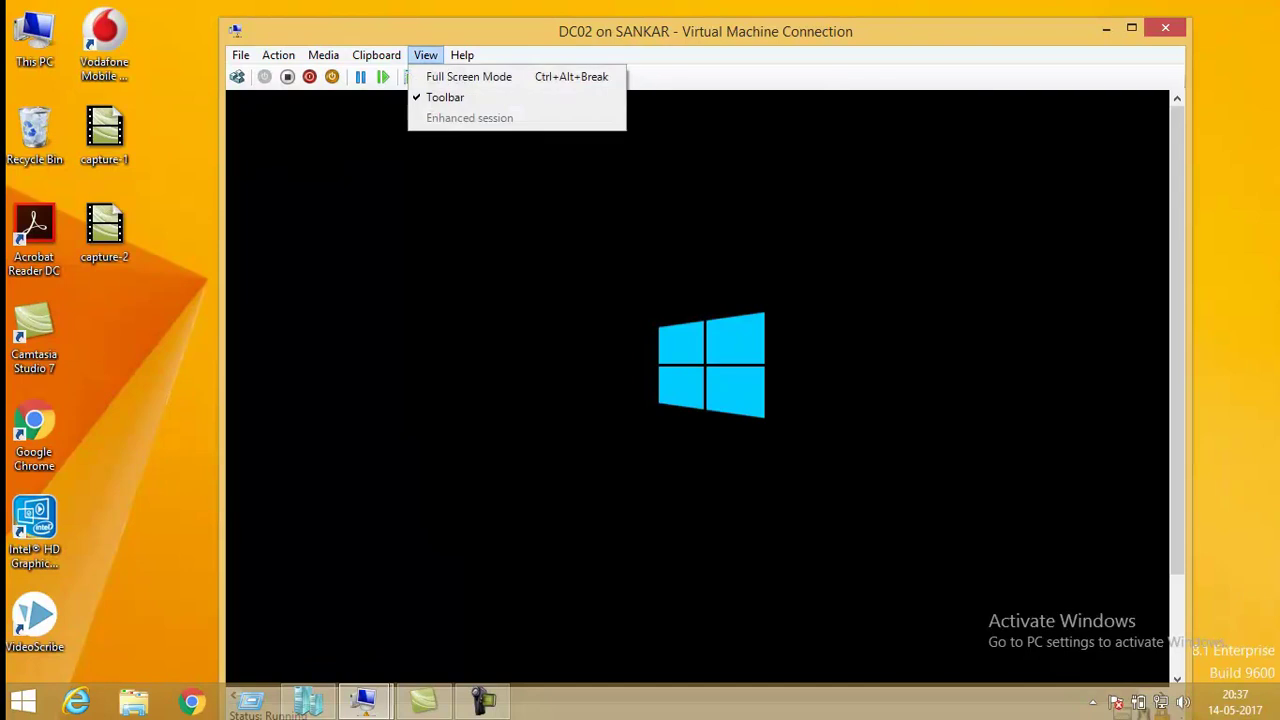
click(471, 74)
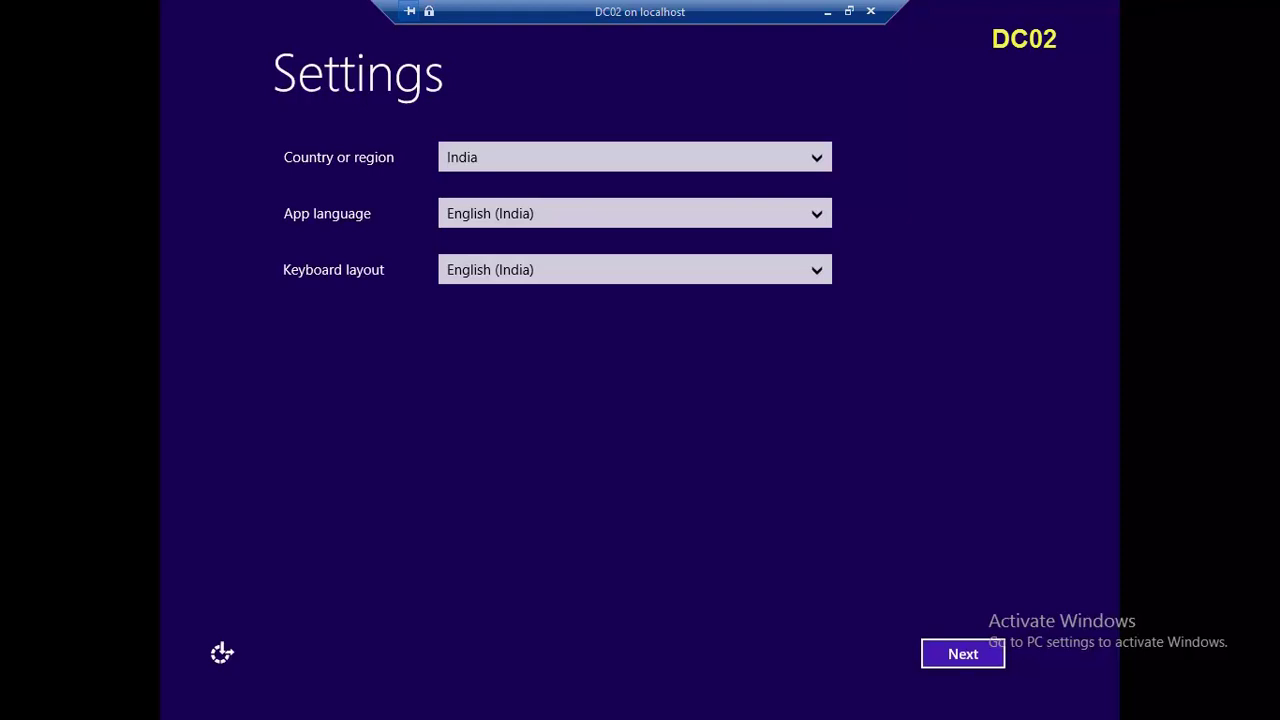
Accept the India/English region settings and licence terms, then set the Administrator password.
key(Return)
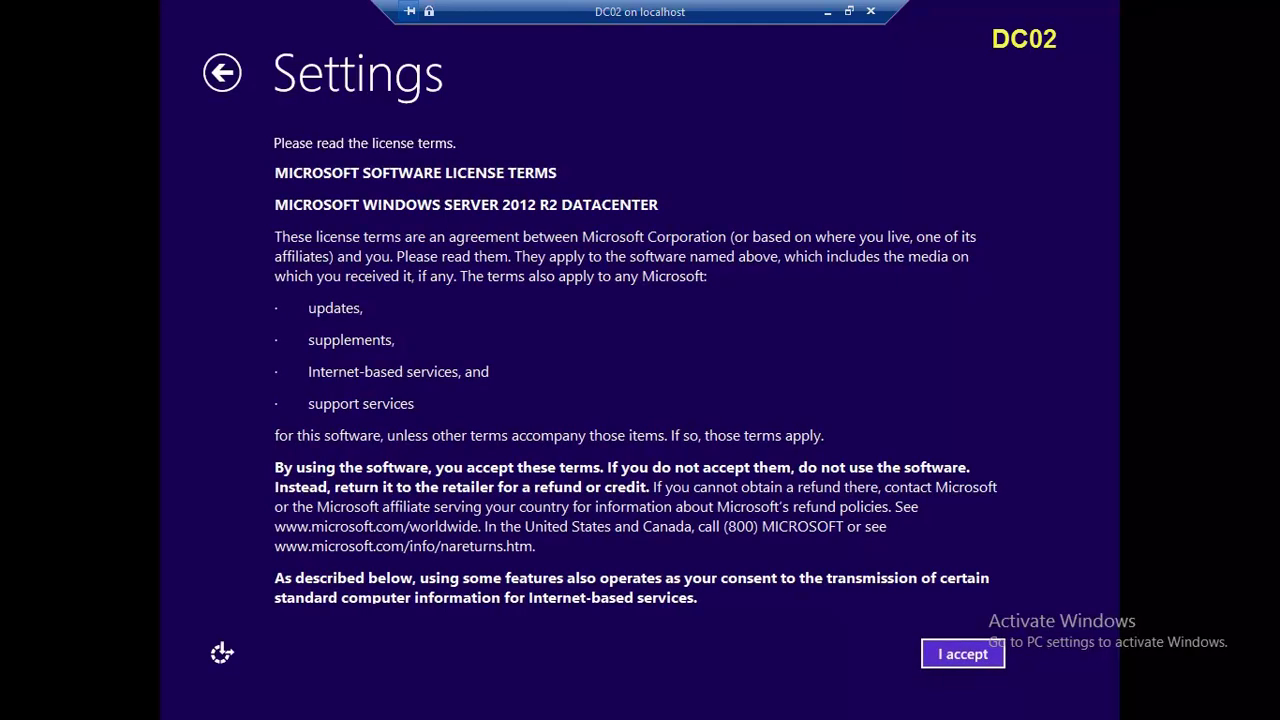
key(Return)
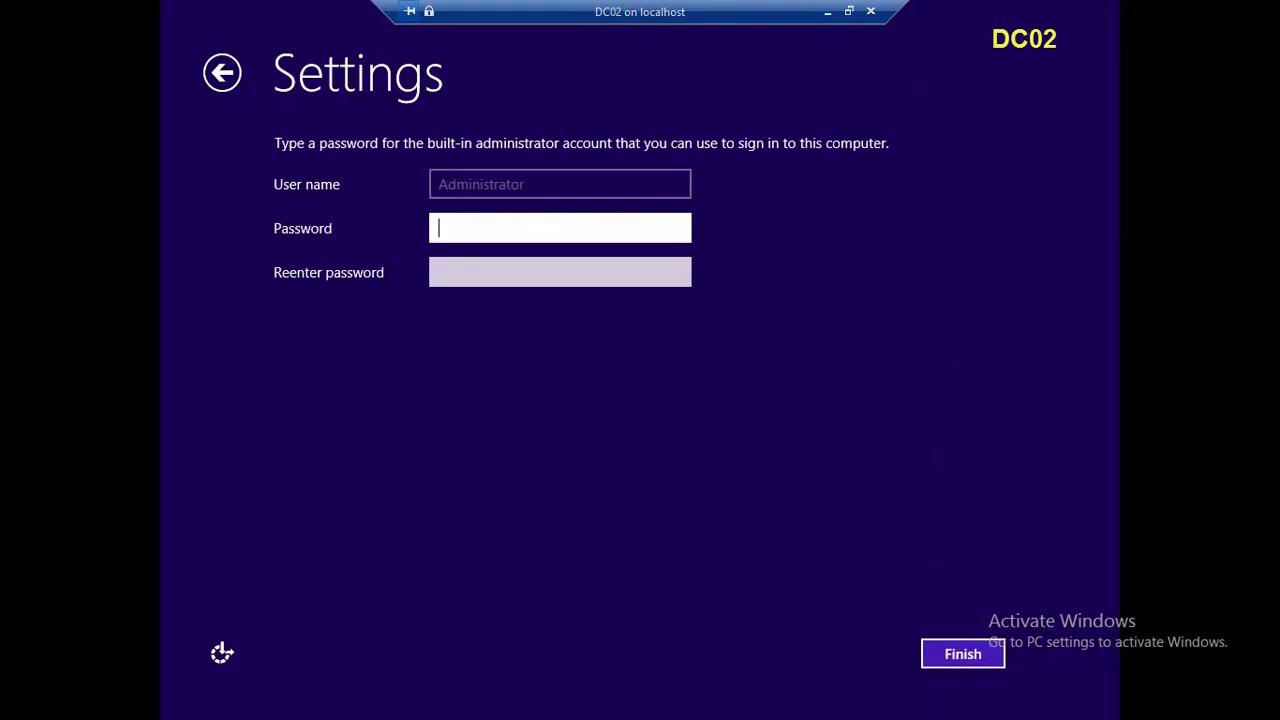
text(P@ssw0rd)
key(Tab)
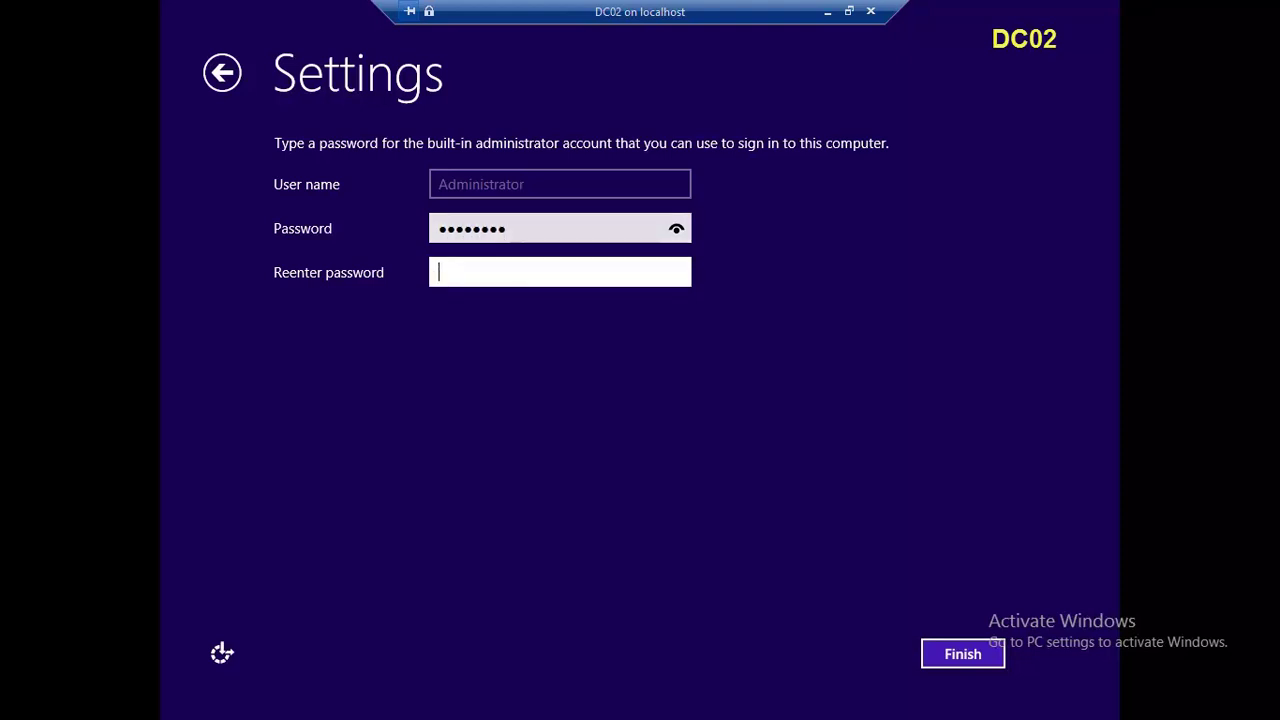
text(P@ssw0rd)
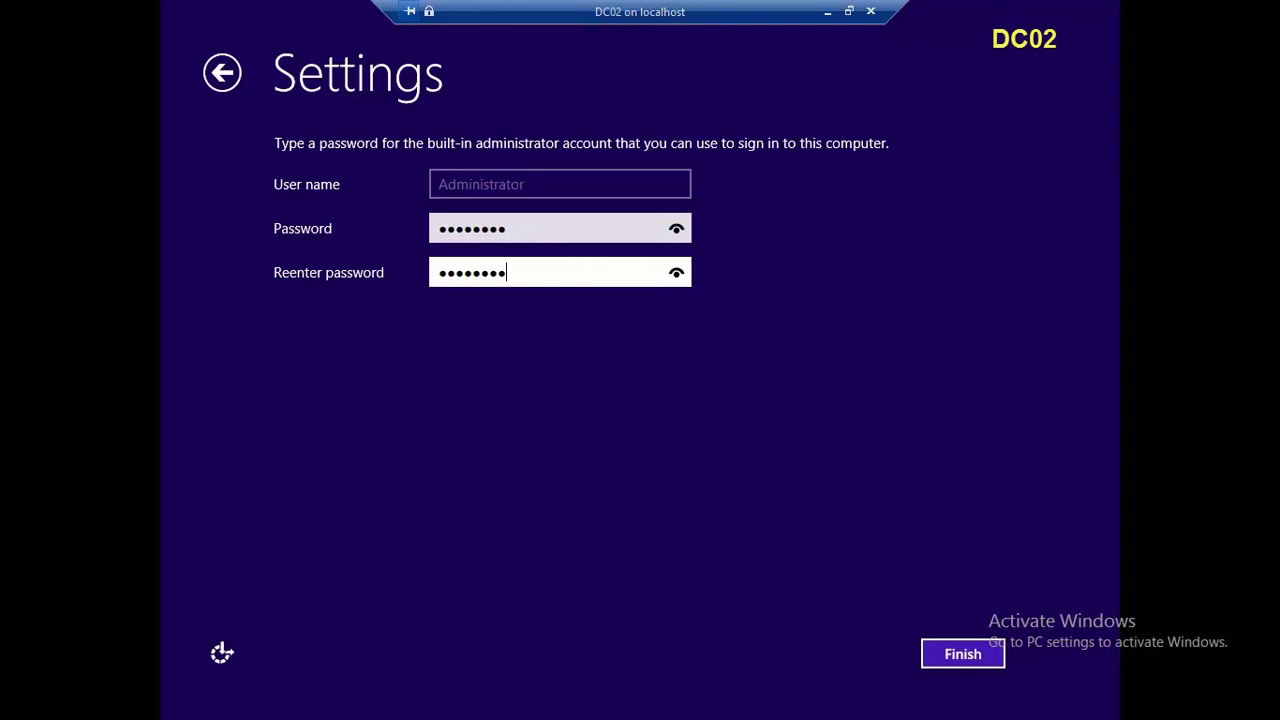
key(Return)
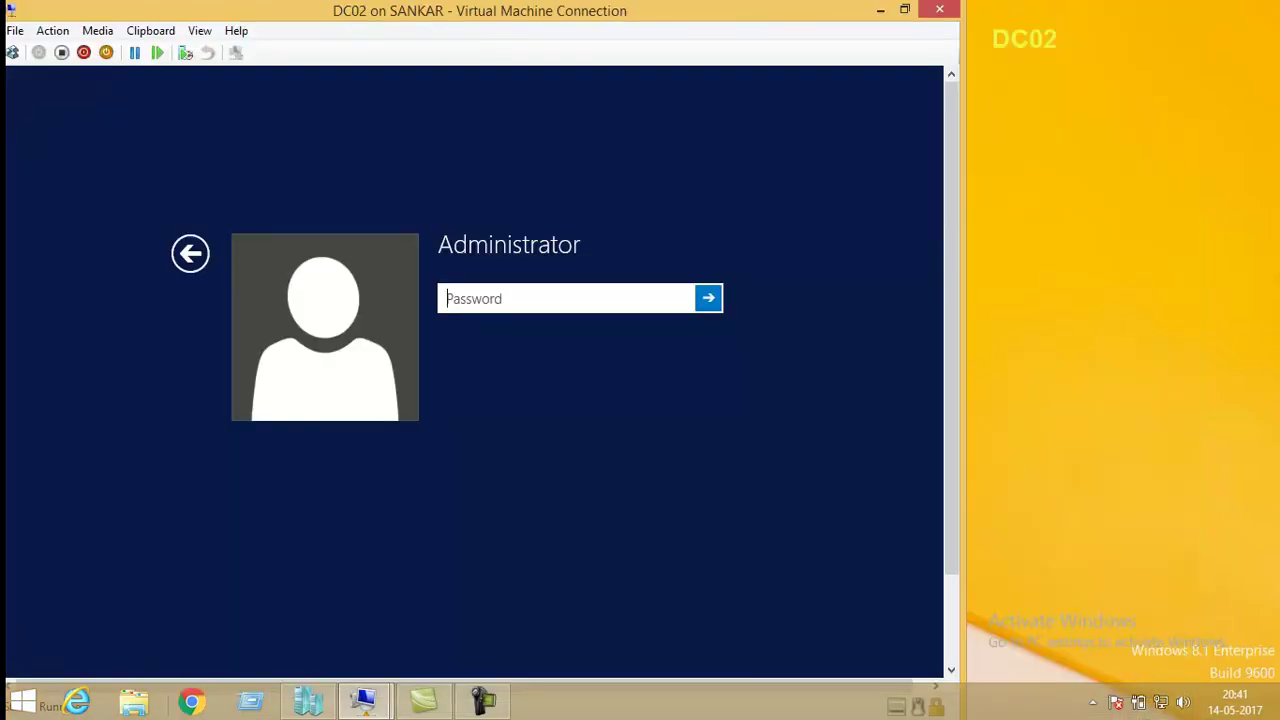
Show the VM full screen and sign in as Administrator.
click(200, 30)
click(257, 49)
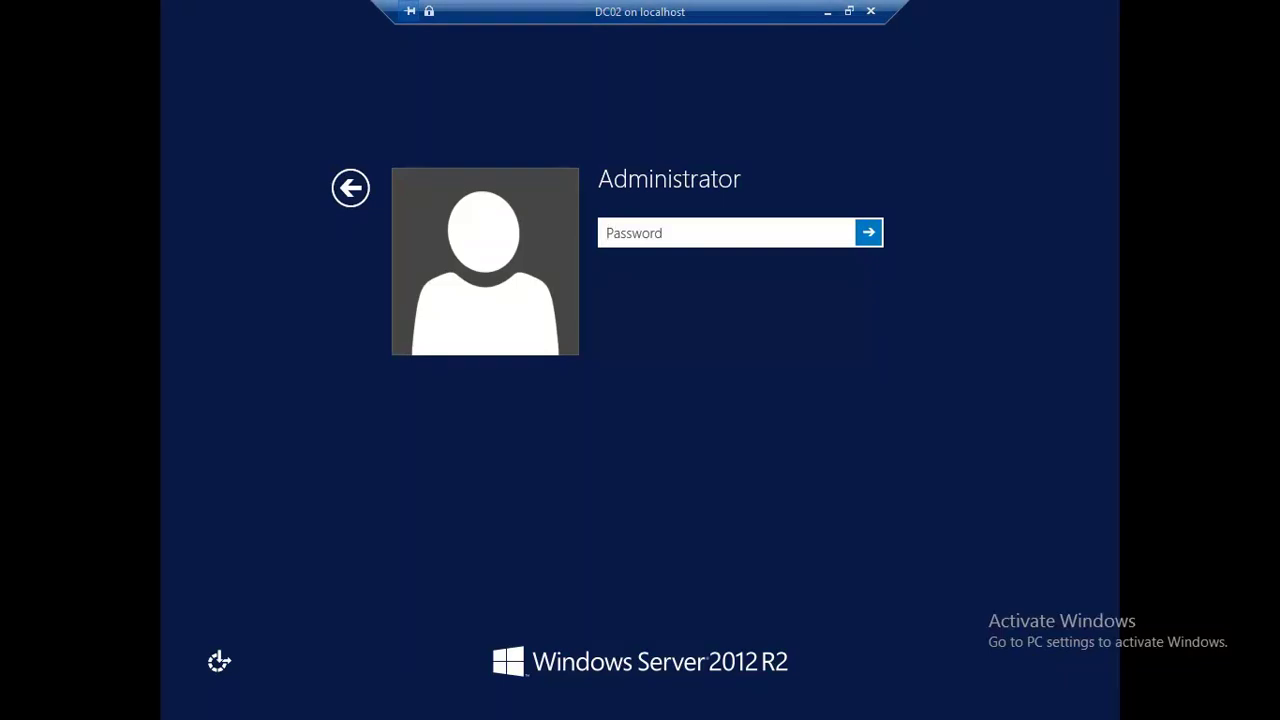
text(•••••••)
key(Return)
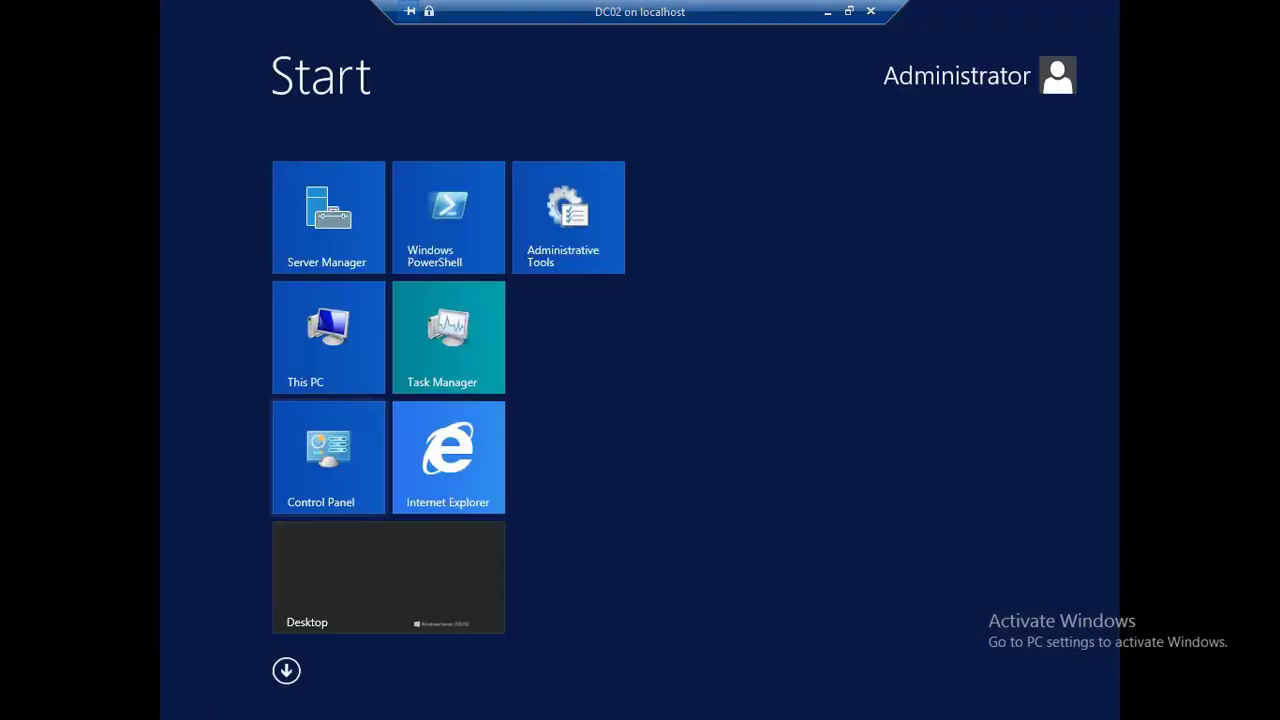
Open the System properties of This PC from the Start screen.
click(328, 337)
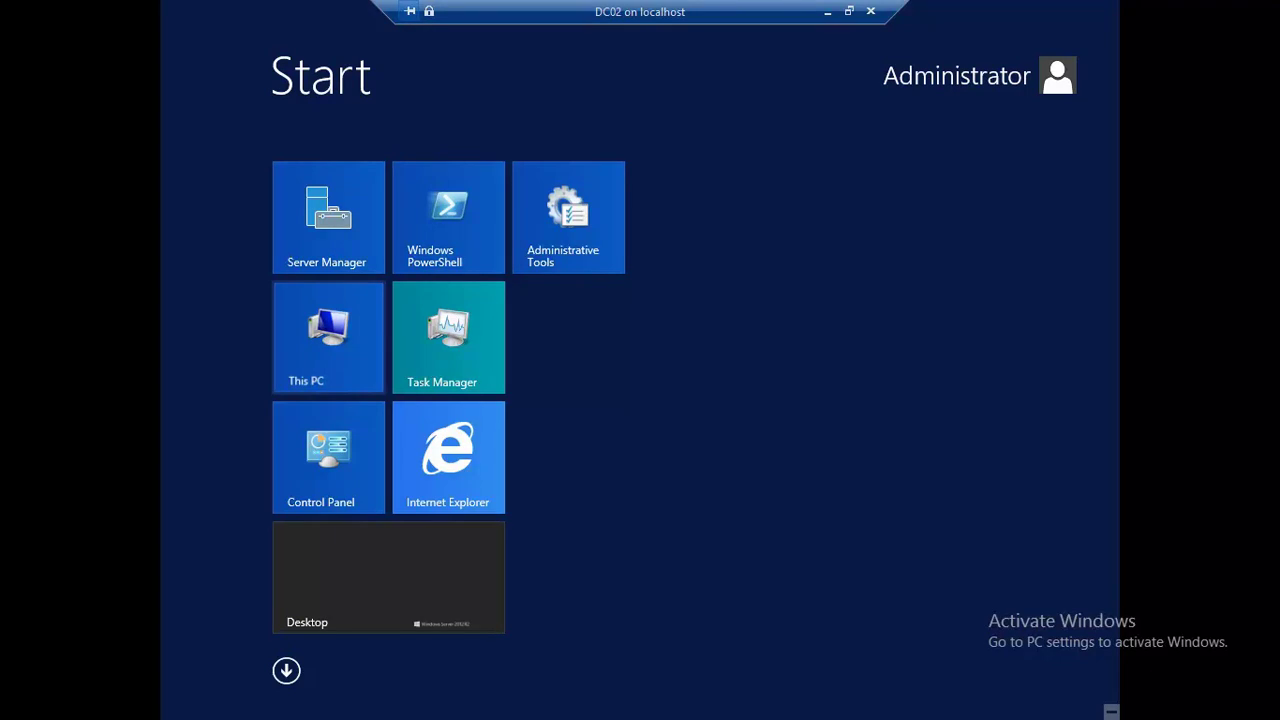
right_click(328, 337)
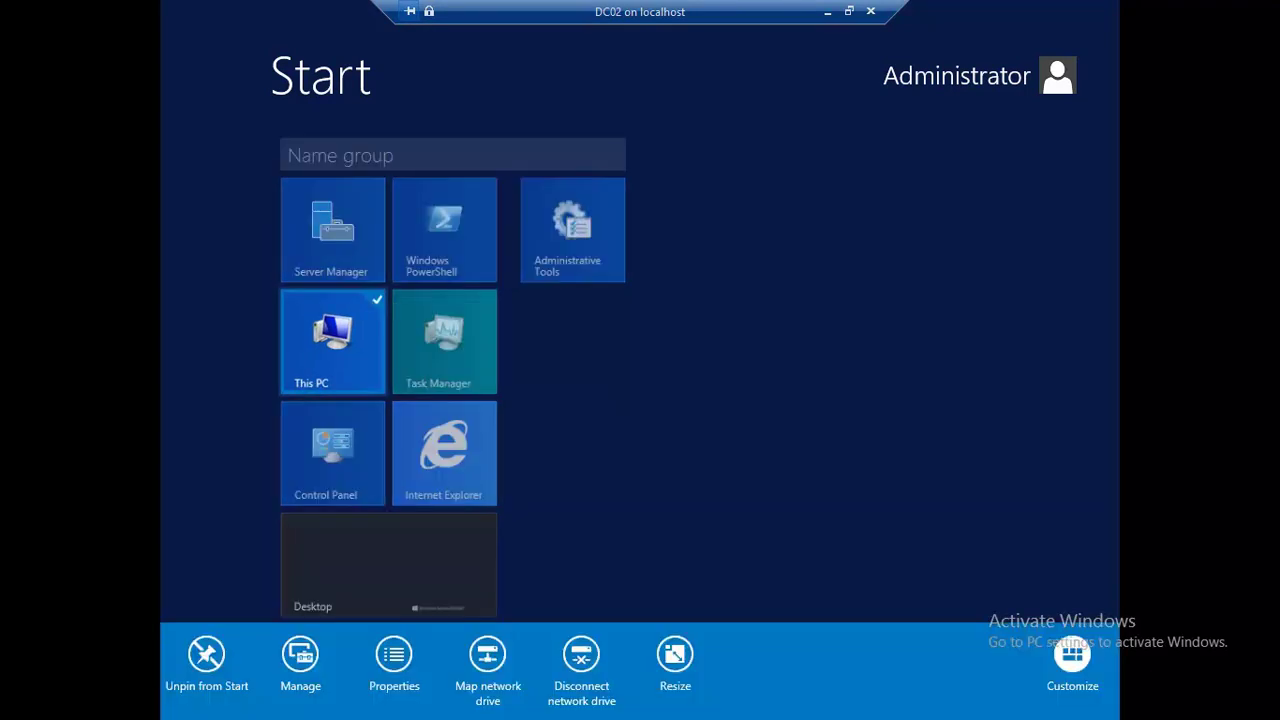
click(300, 654)
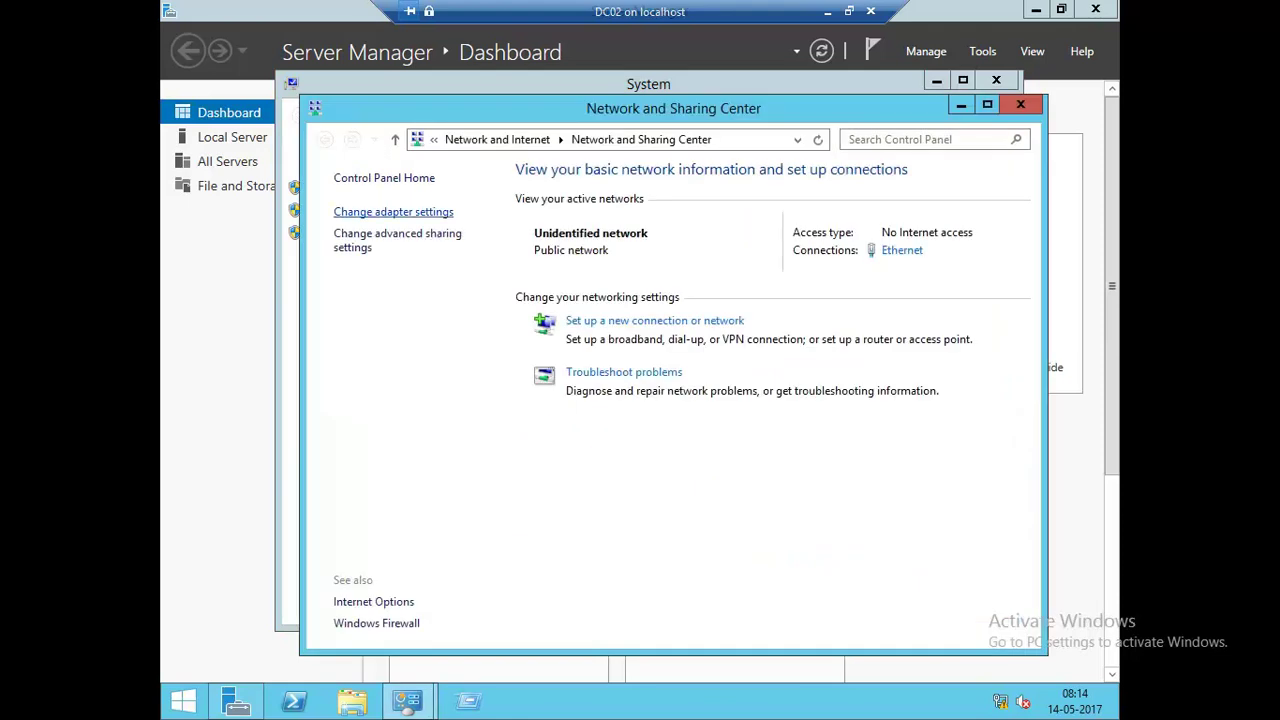
Turn off IPv6 in the Ethernet adapter's properties.
click(393, 211)
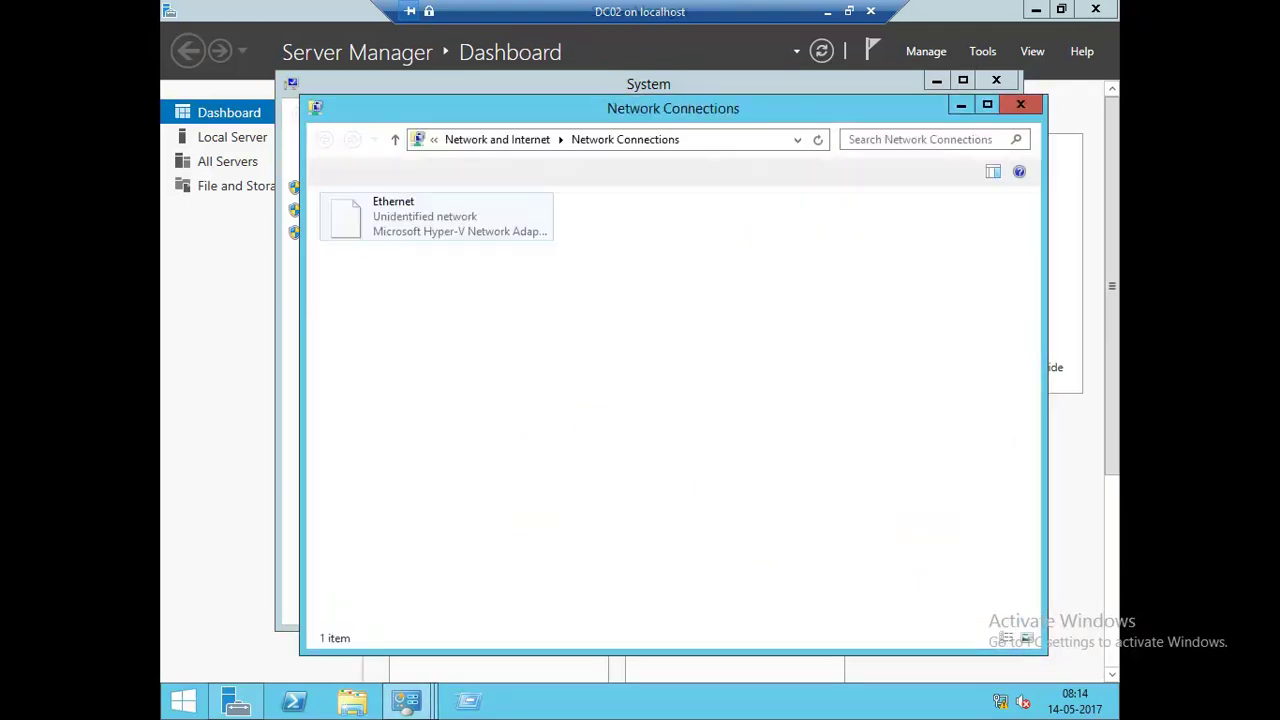
double_click(393, 211)
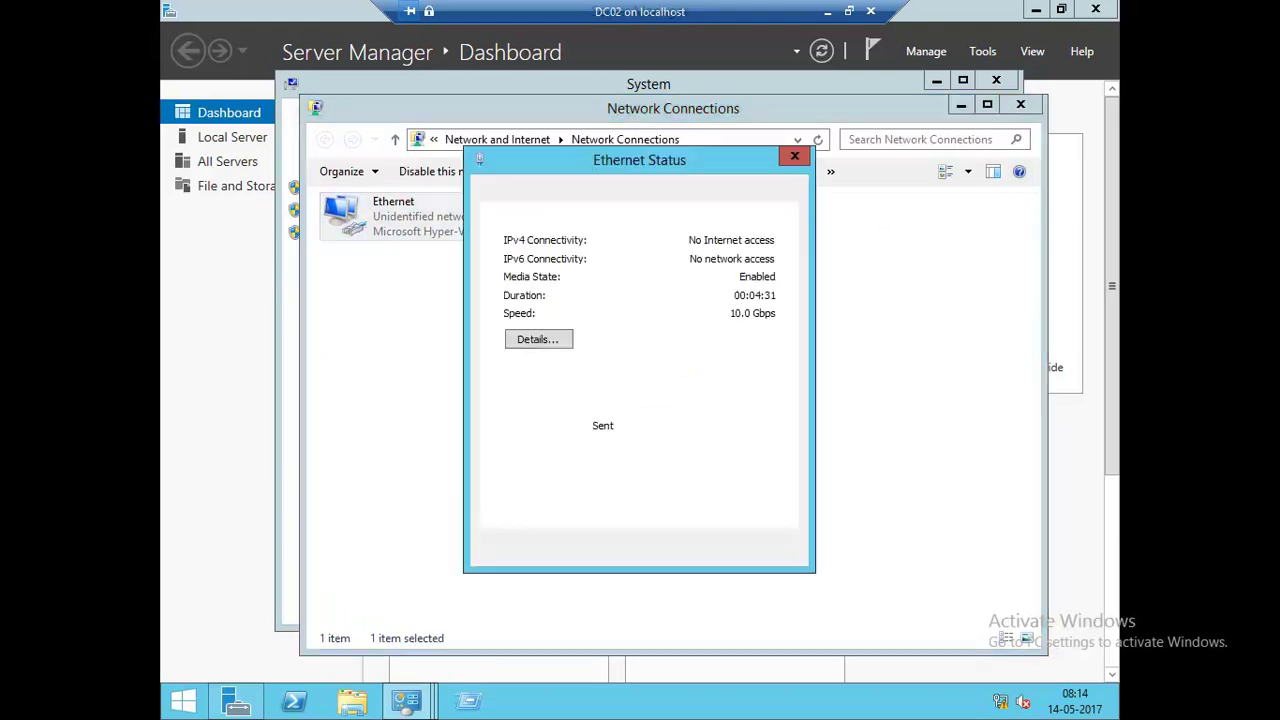
key(alt+p)
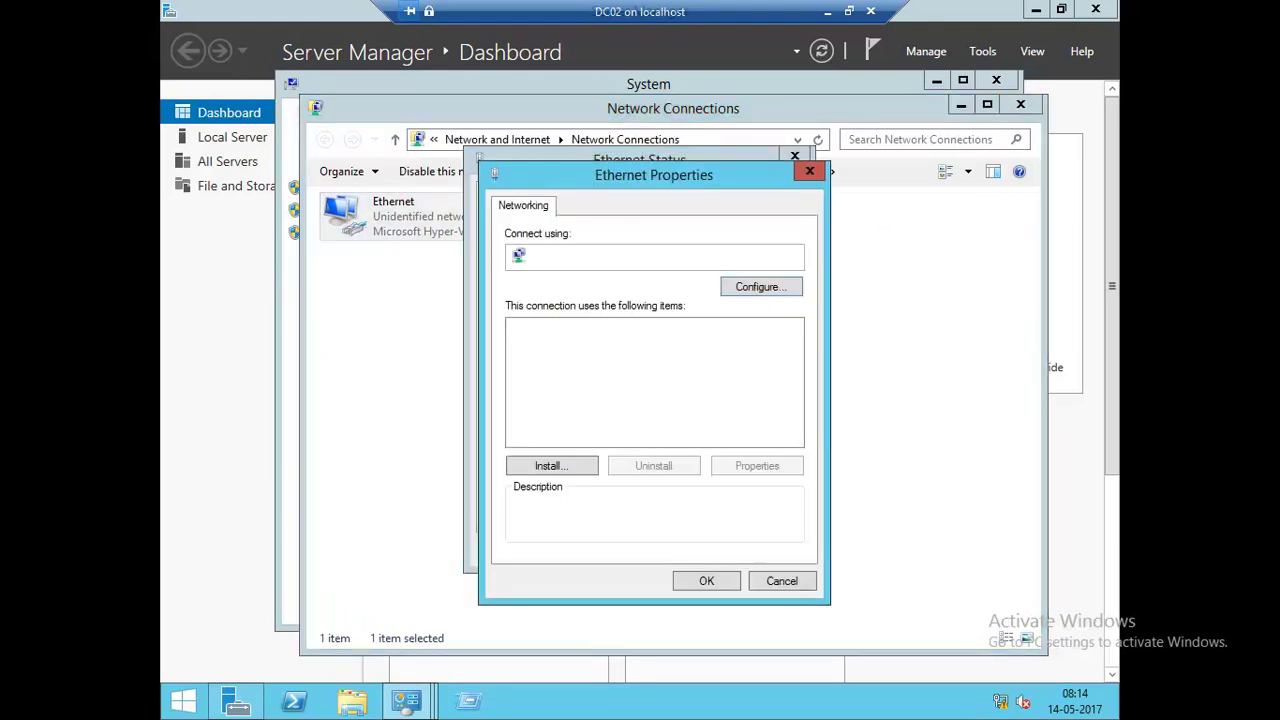
click(517, 422)
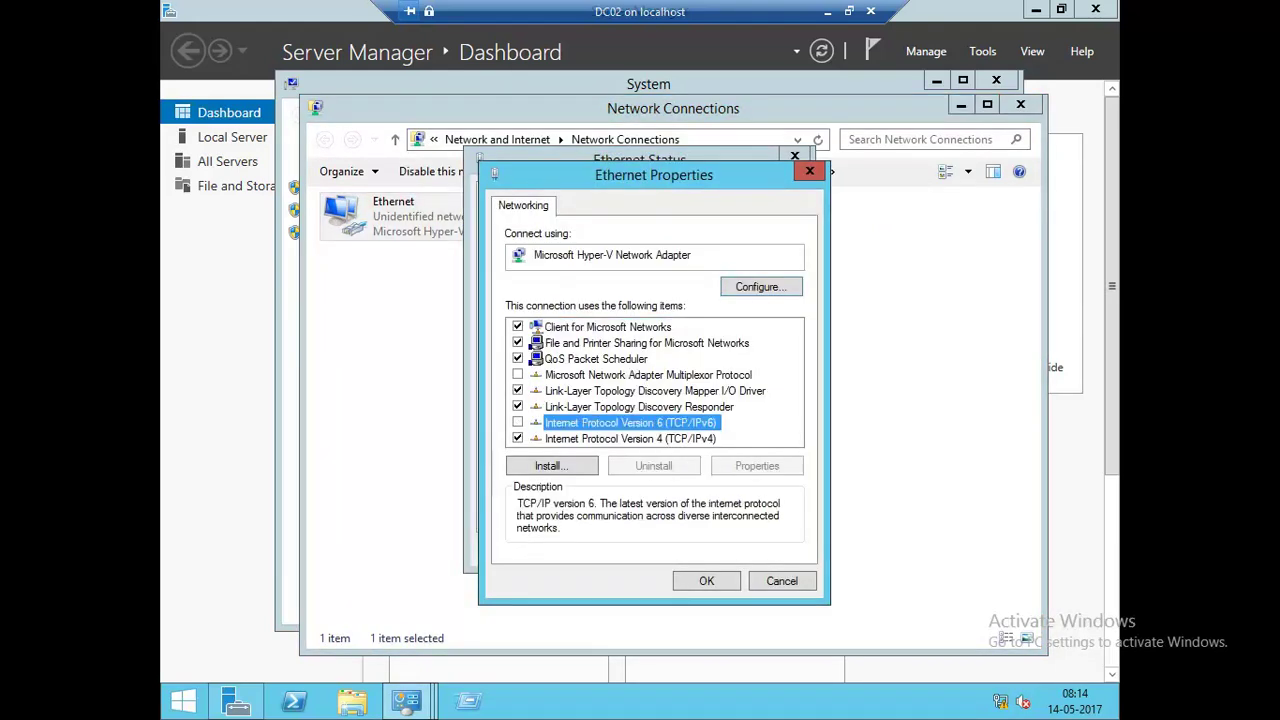
Set static IPv4 10.0.0.2, mask 255.0.0.0, gateway 10.0.0.100, DNS 10.0.0.1.
click(630, 438)
key(alt+r)
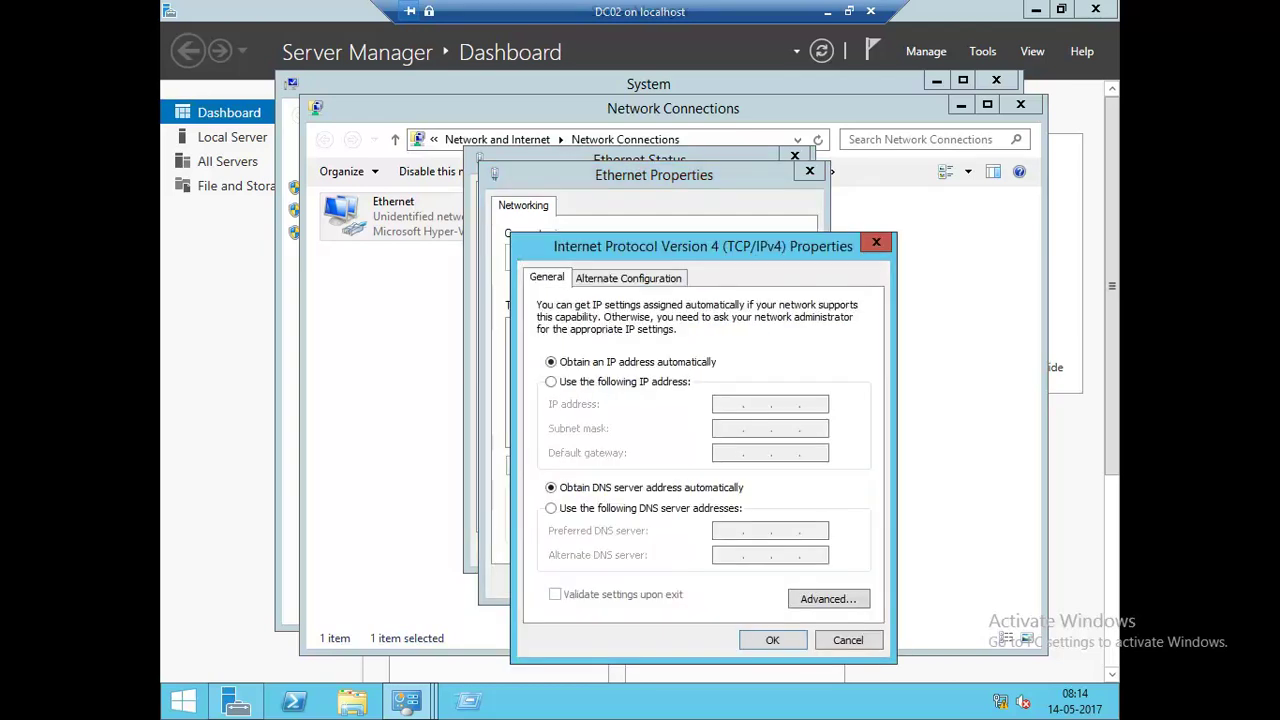
key(alt+s)
click(727, 404)
text(10.0.0.2)
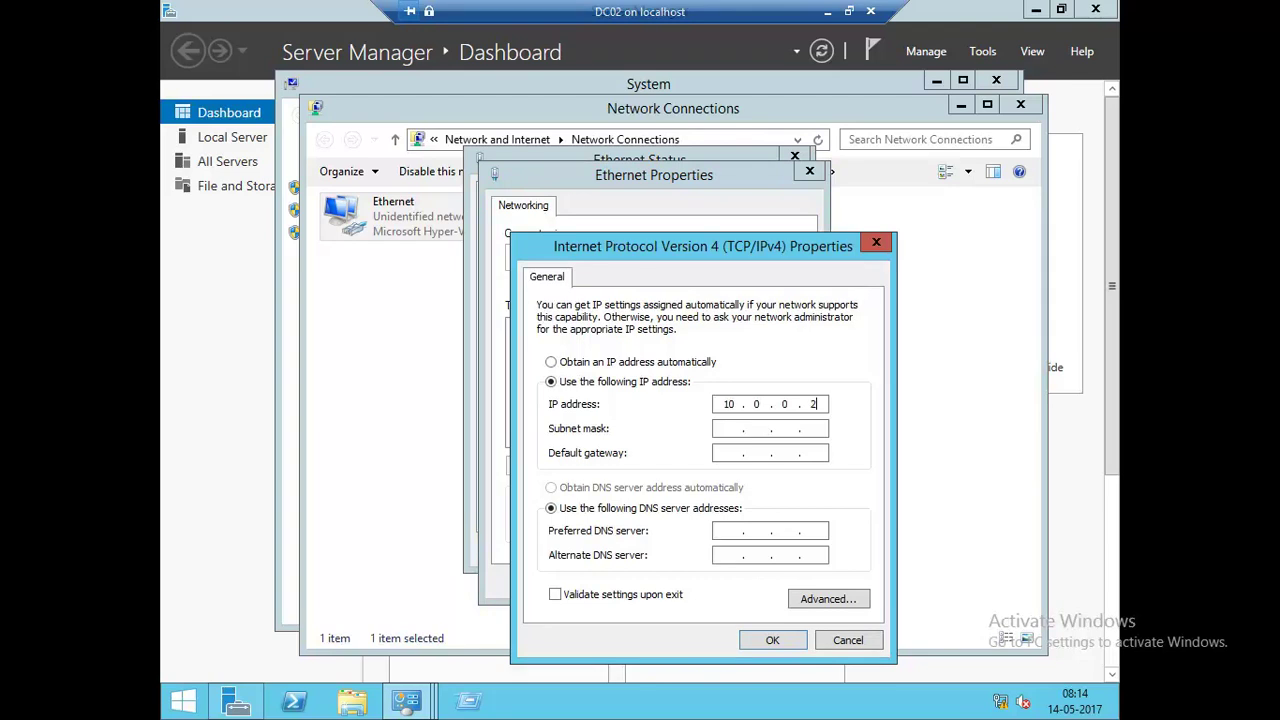
key(Tab)
key(Tab)
text(10.0.0.100)
key(Tab)
key(Tab)
text(10.0.0.1)
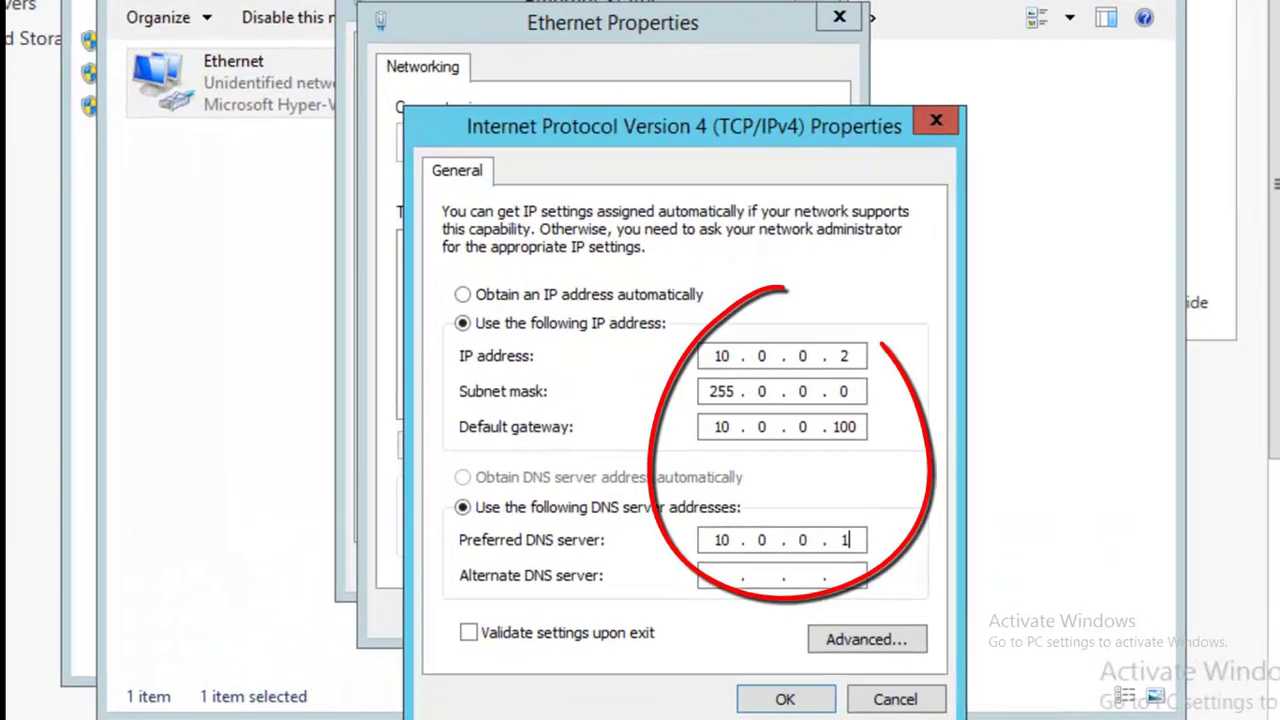
key(Return)
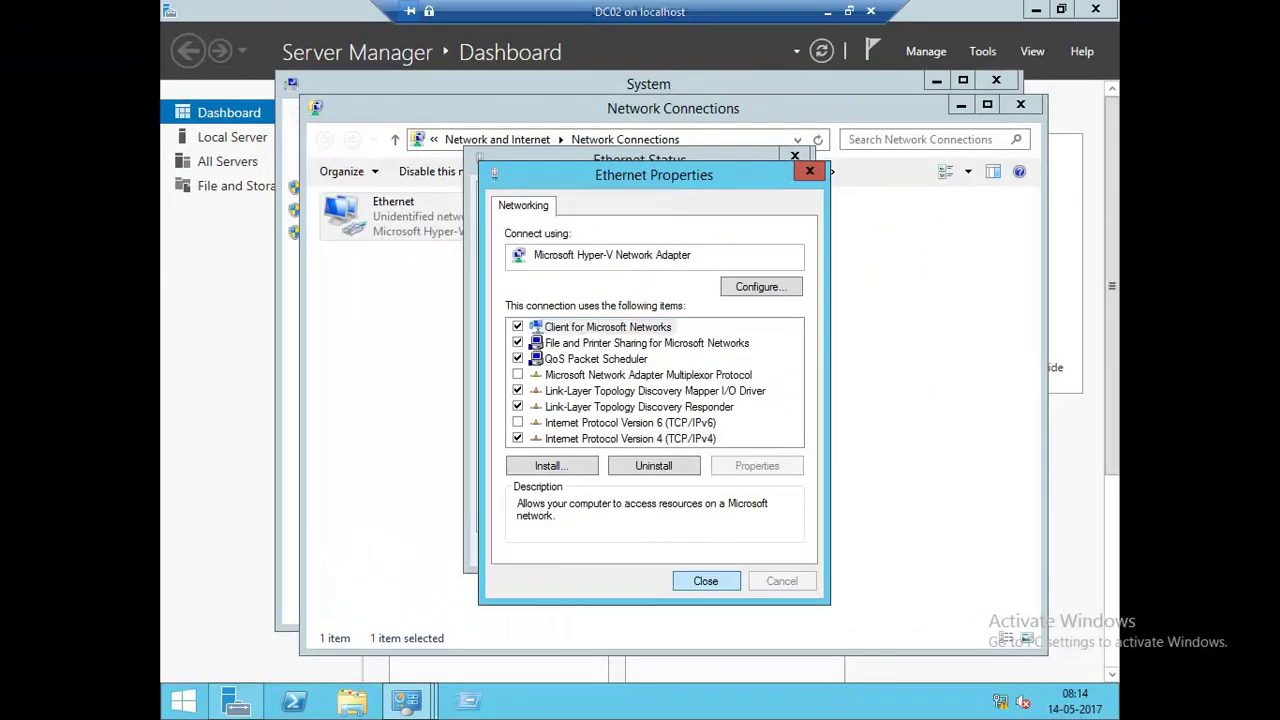
Close the Ethernet properties, status, Network Connections and Network and Sharing Center windows.
key(Return)
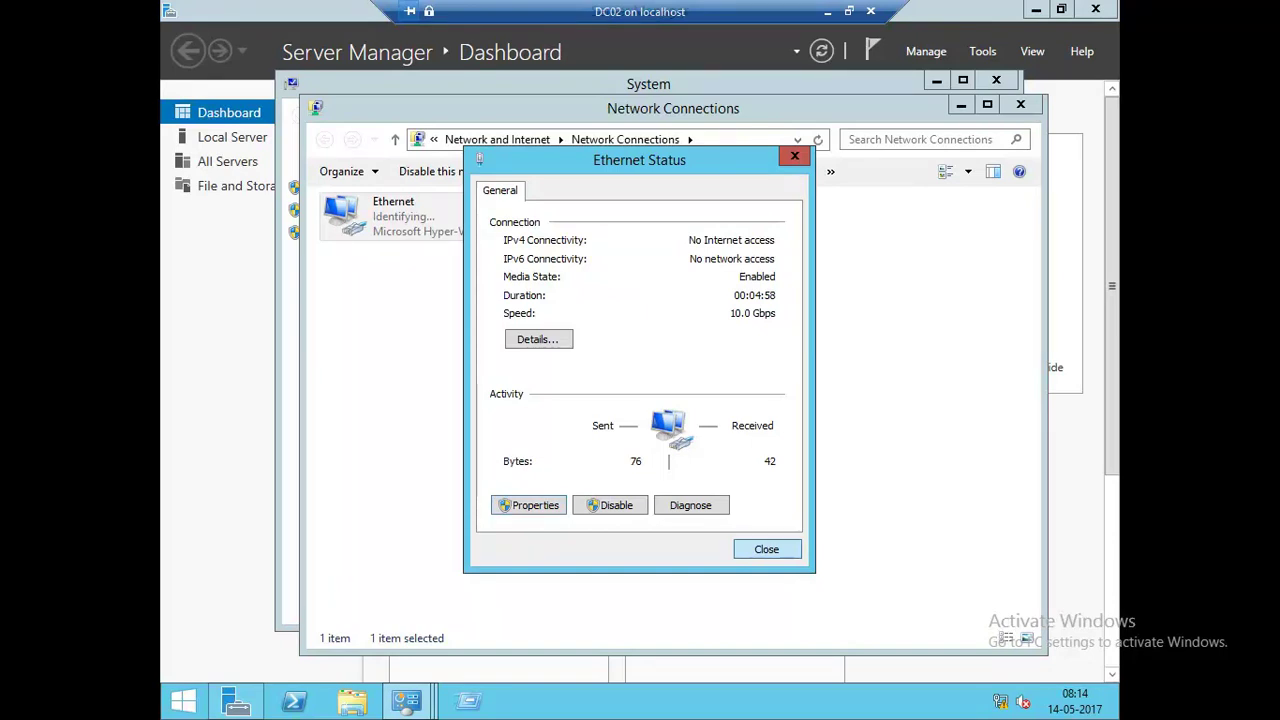
key(Return)
click(1020, 104)
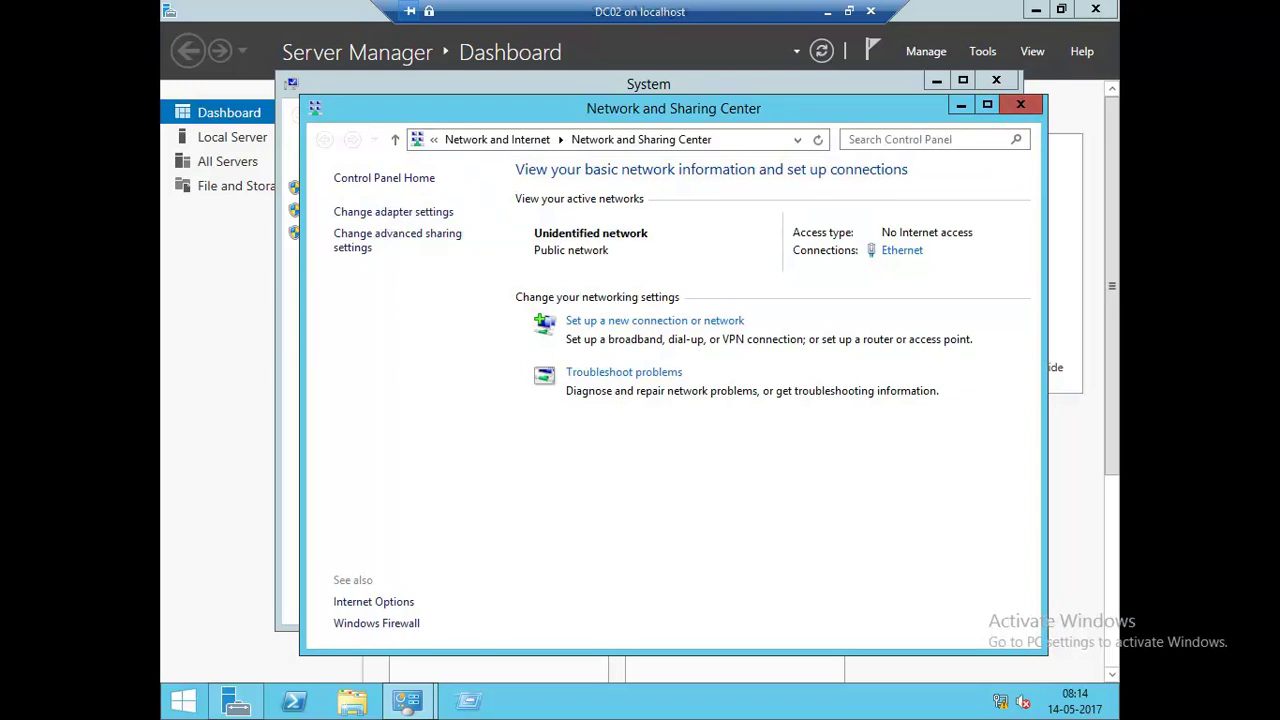
click(1020, 104)
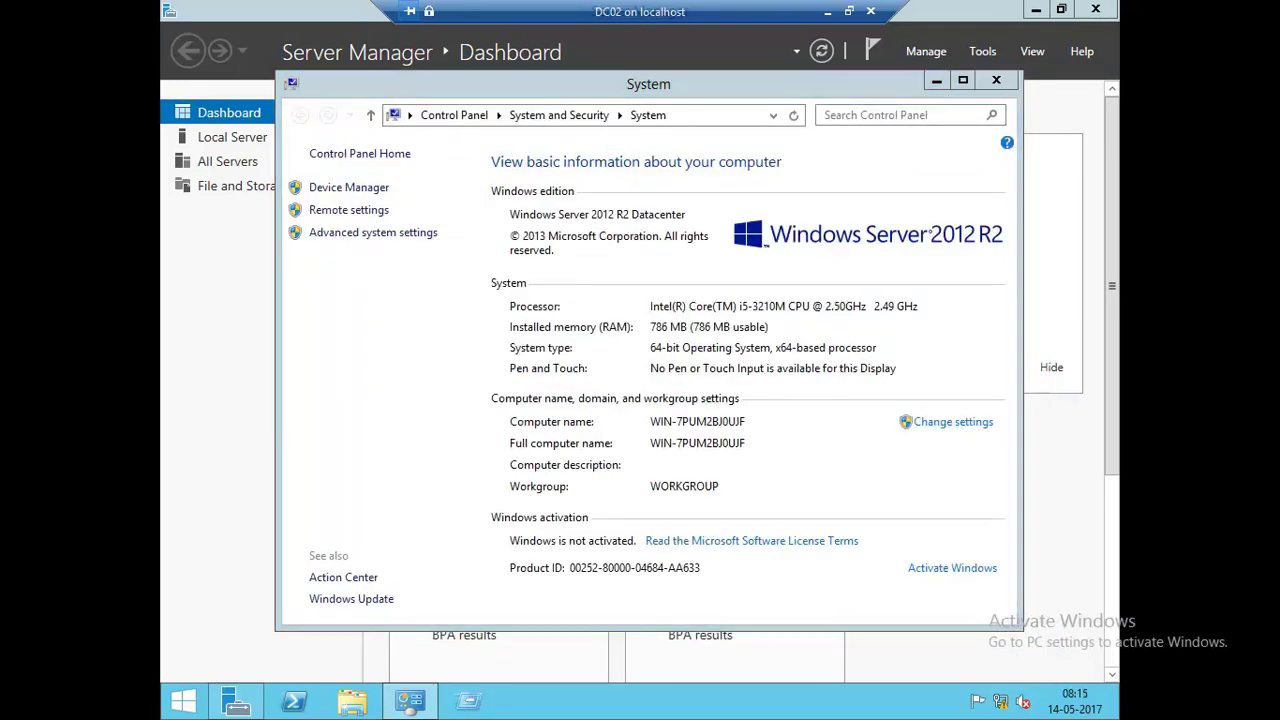
Rename the computer to DC02, keeping it in WORKGROUP.
click(953, 421)
click(630, 374)
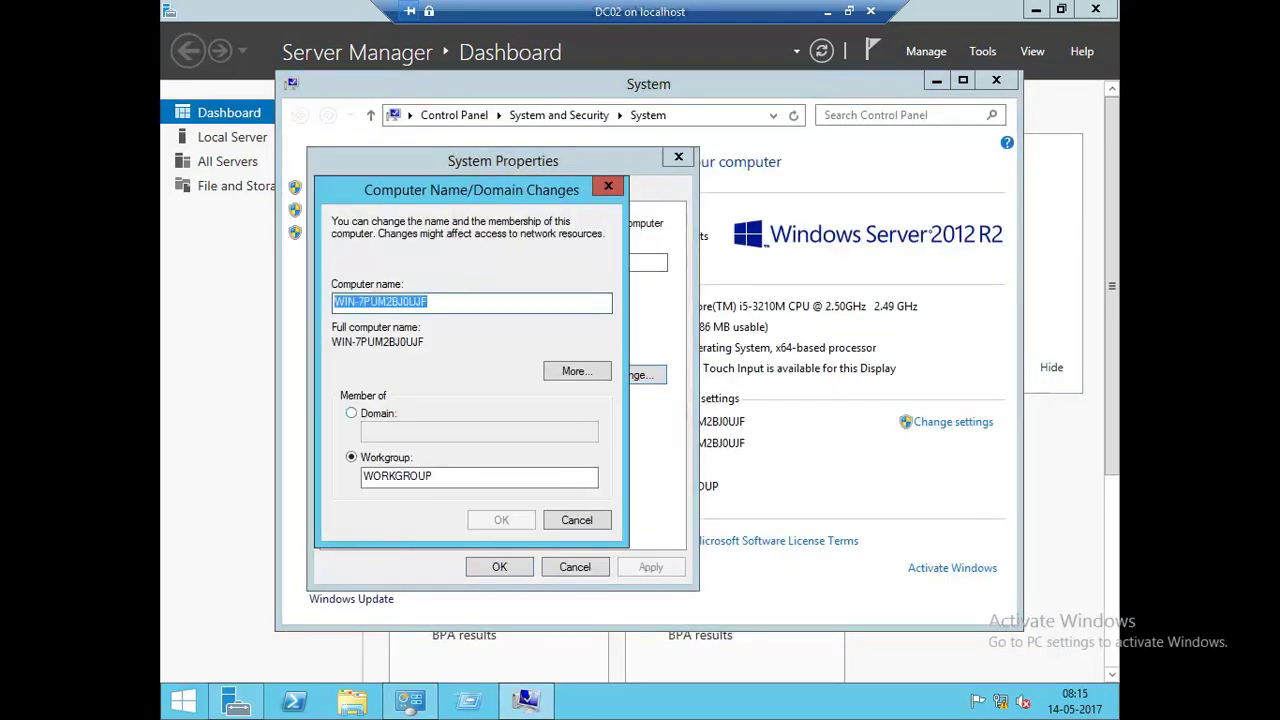
click(351, 413)
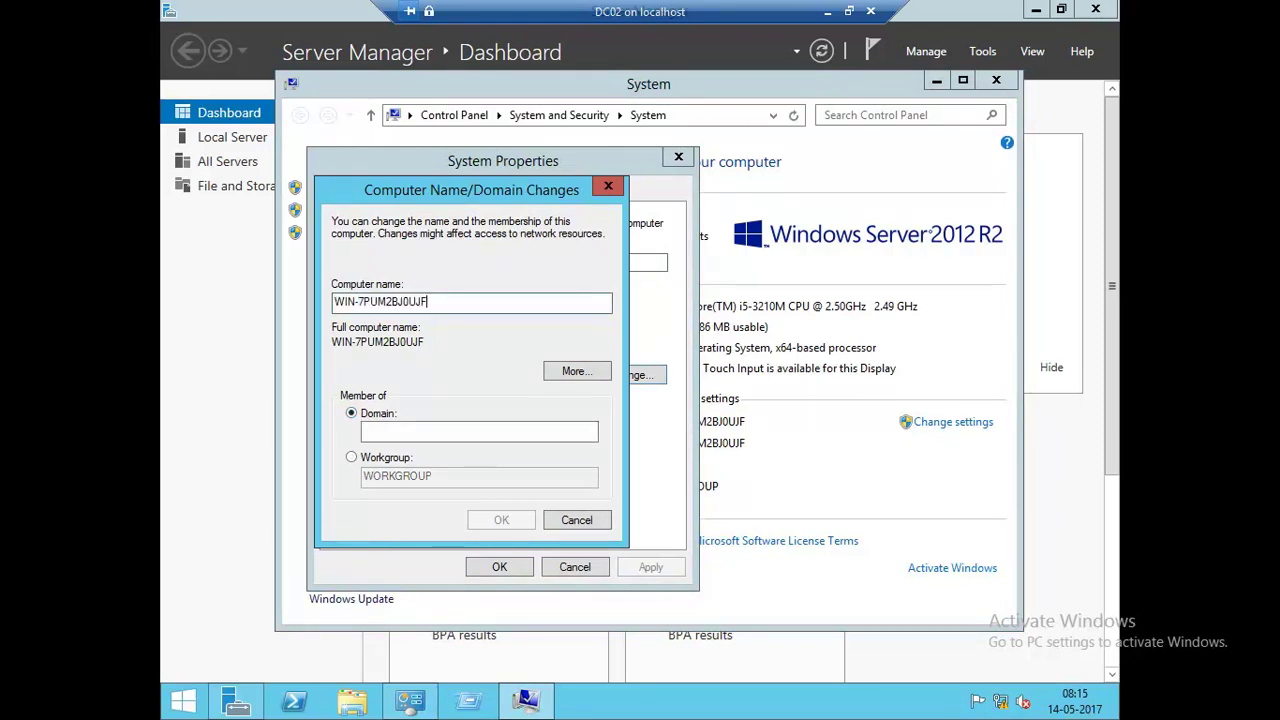
drag(428, 301, 334, 301)
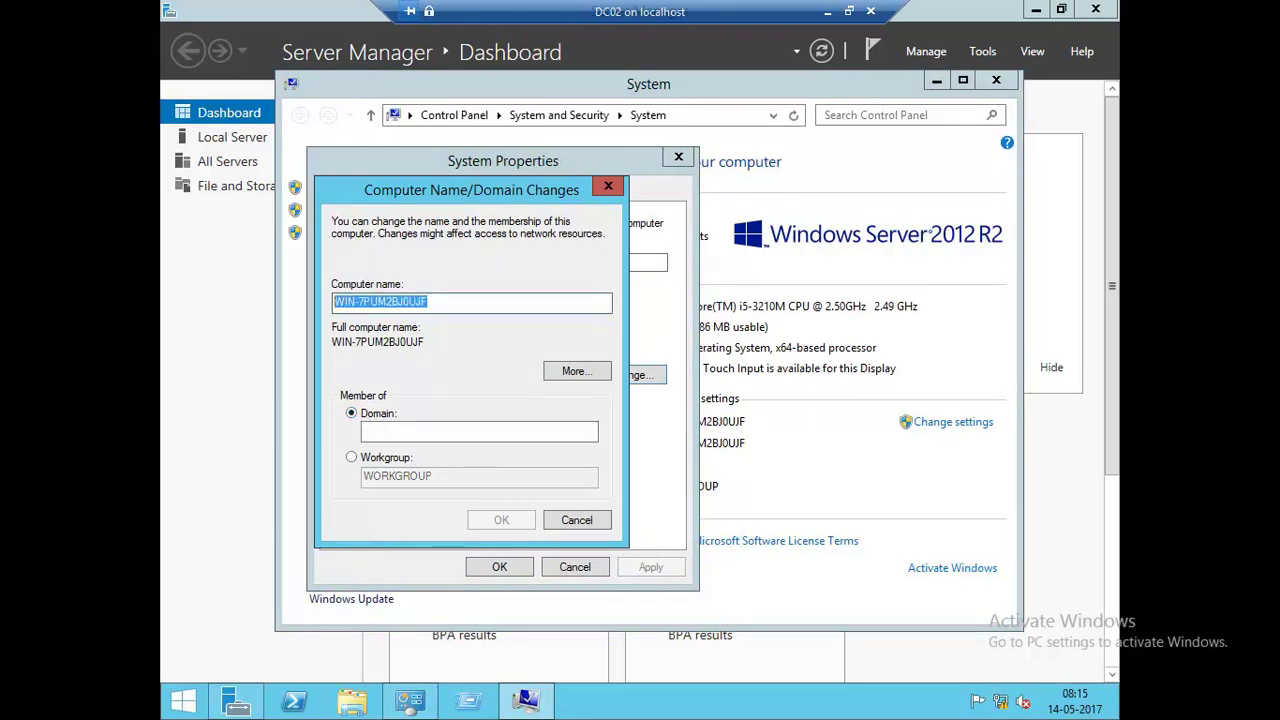
text(DC02)
key(alt+w)
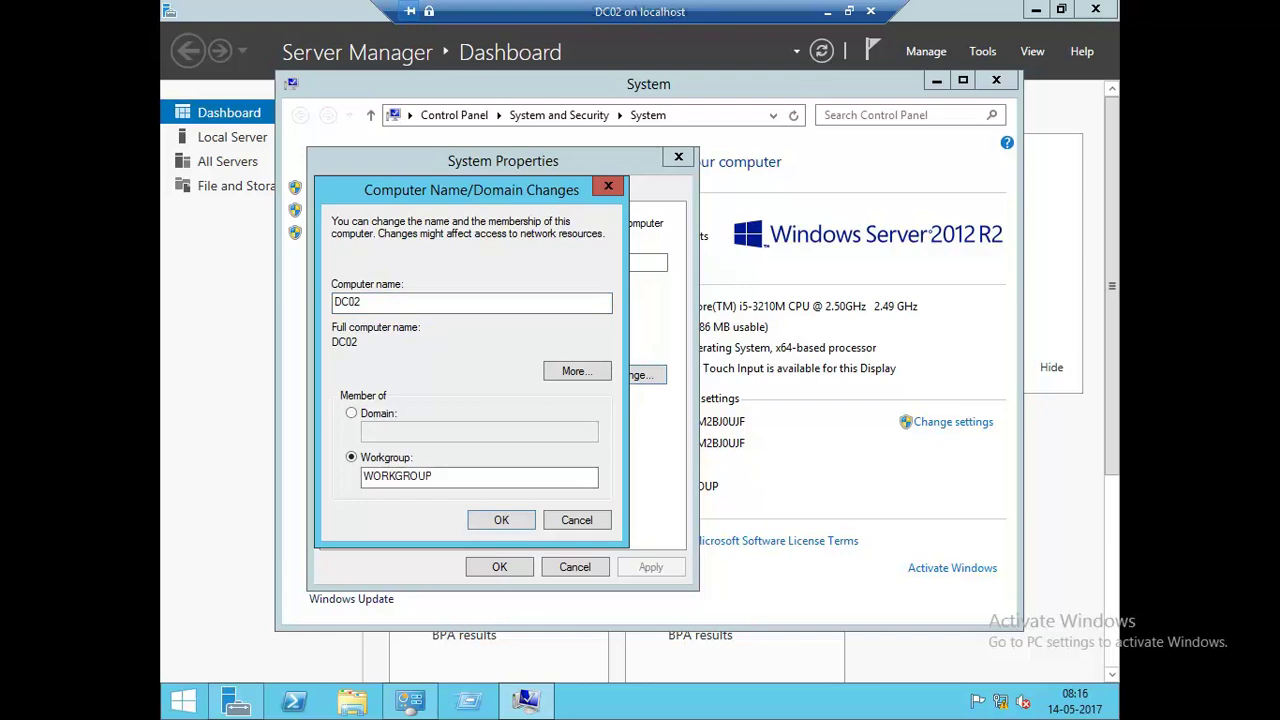
Confirm the name change and restart the server now.
key(Return)
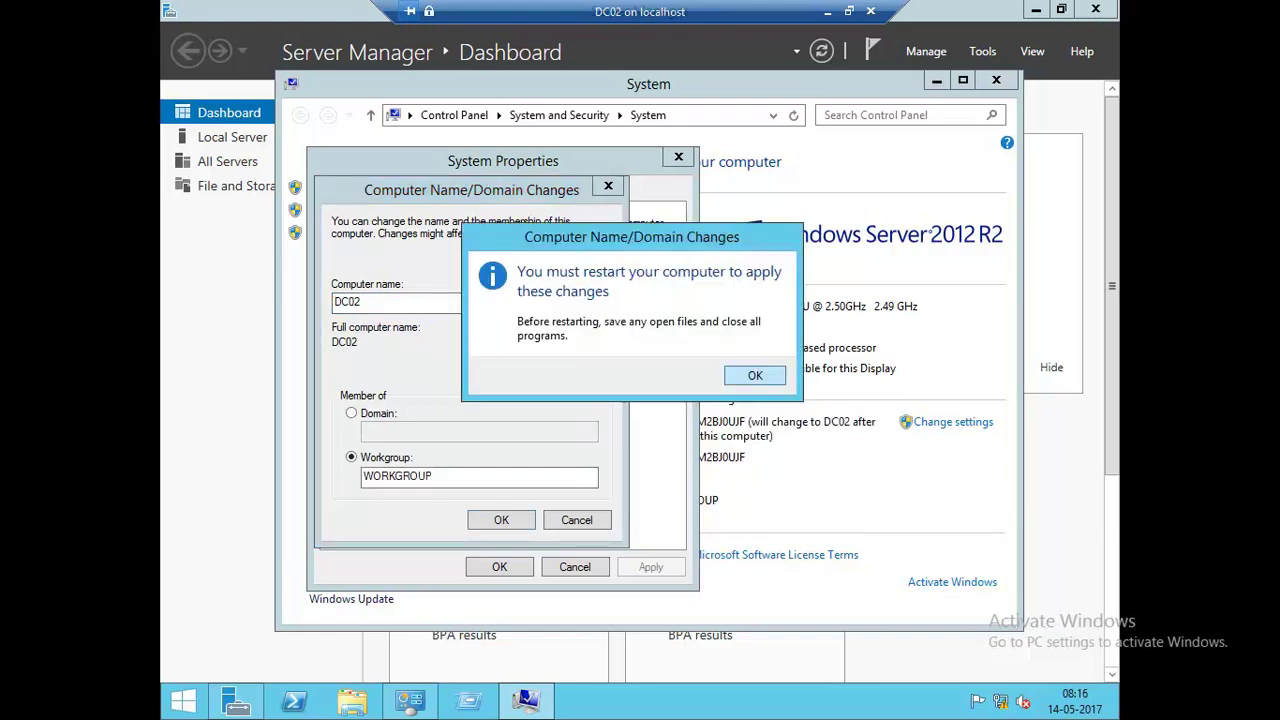
key(Return)
key(Return)
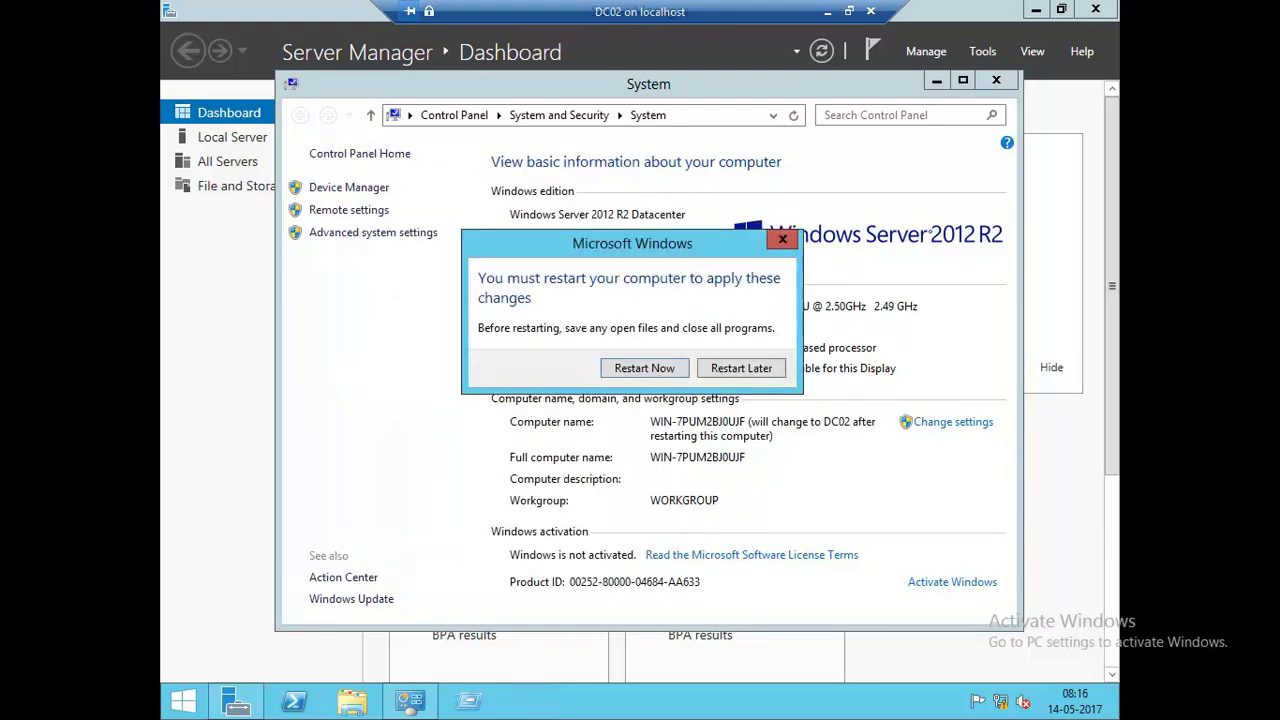
key(Return)
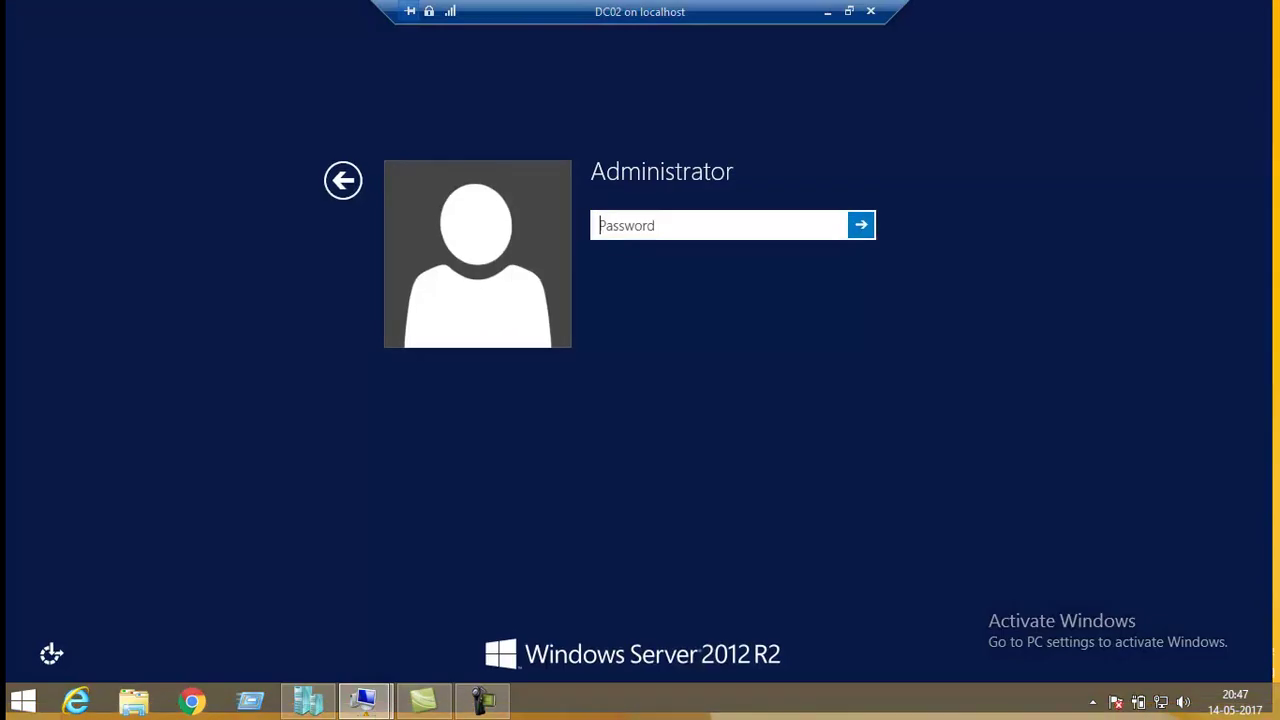
Sign in as Administrator and bring up This PC's commands on the Start screen.
text(•••••••)
key(Return)
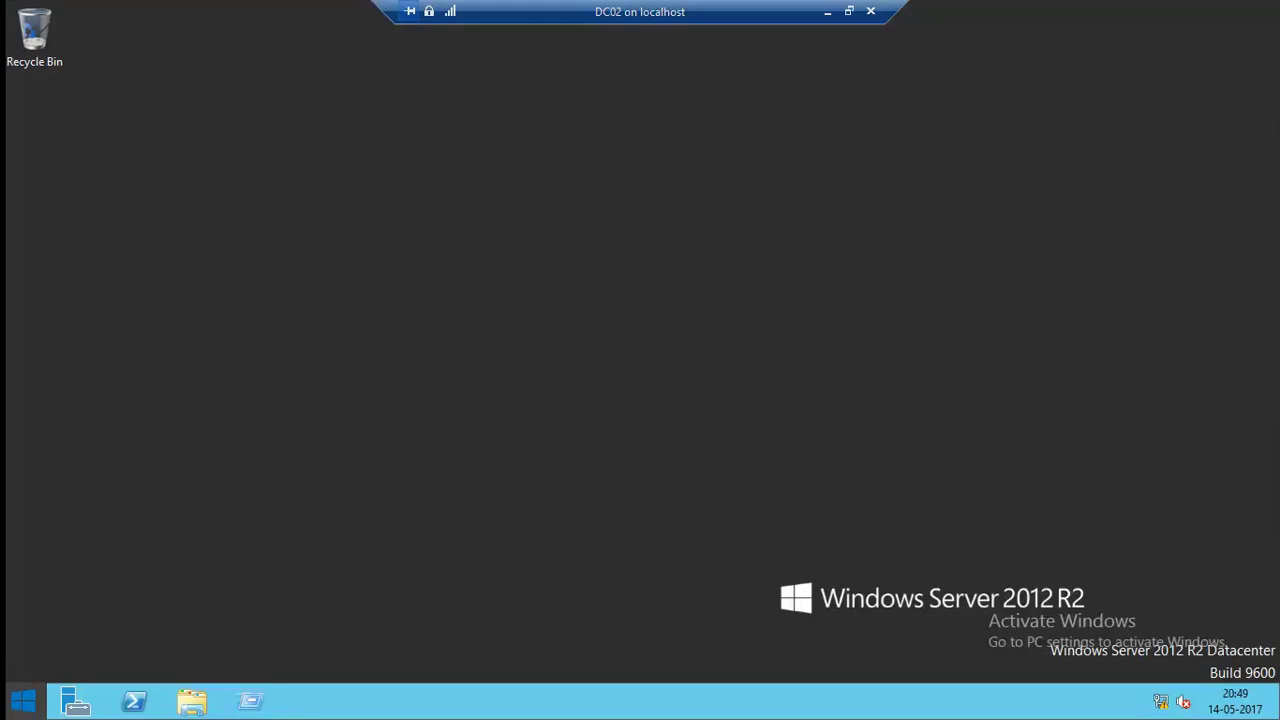
key(super)
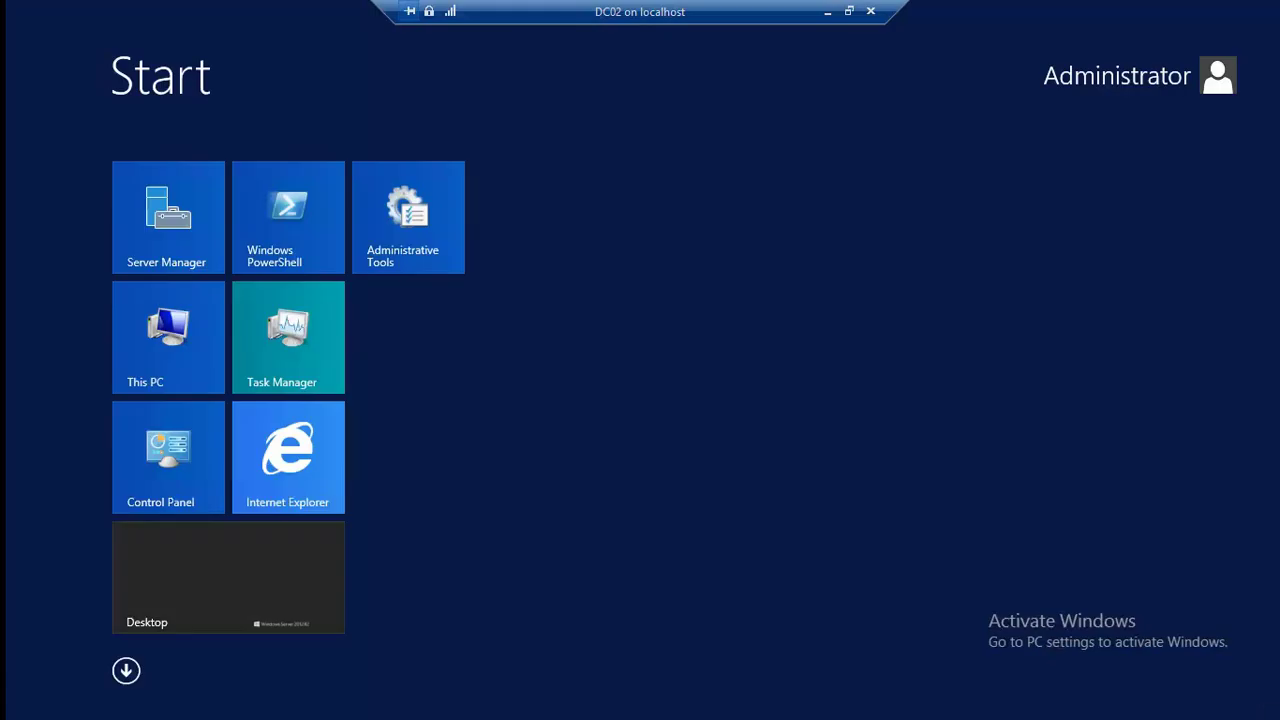
click(148, 362)
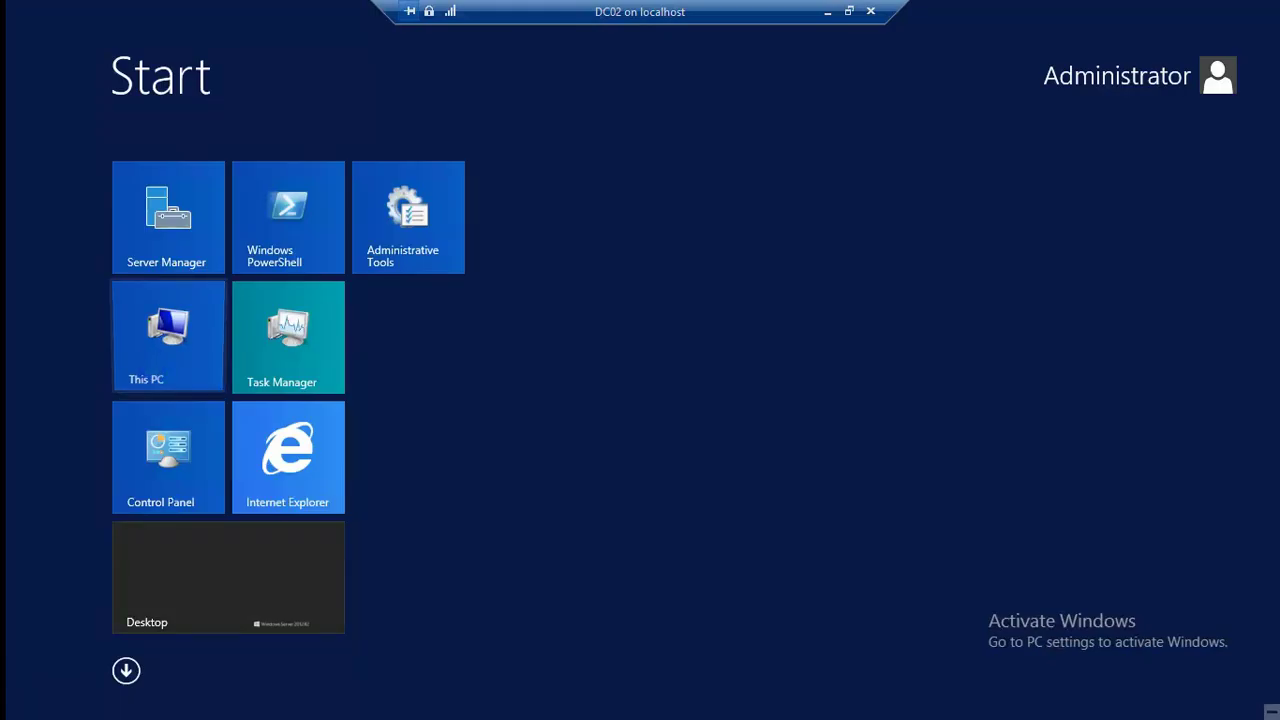
right_click(148, 362)
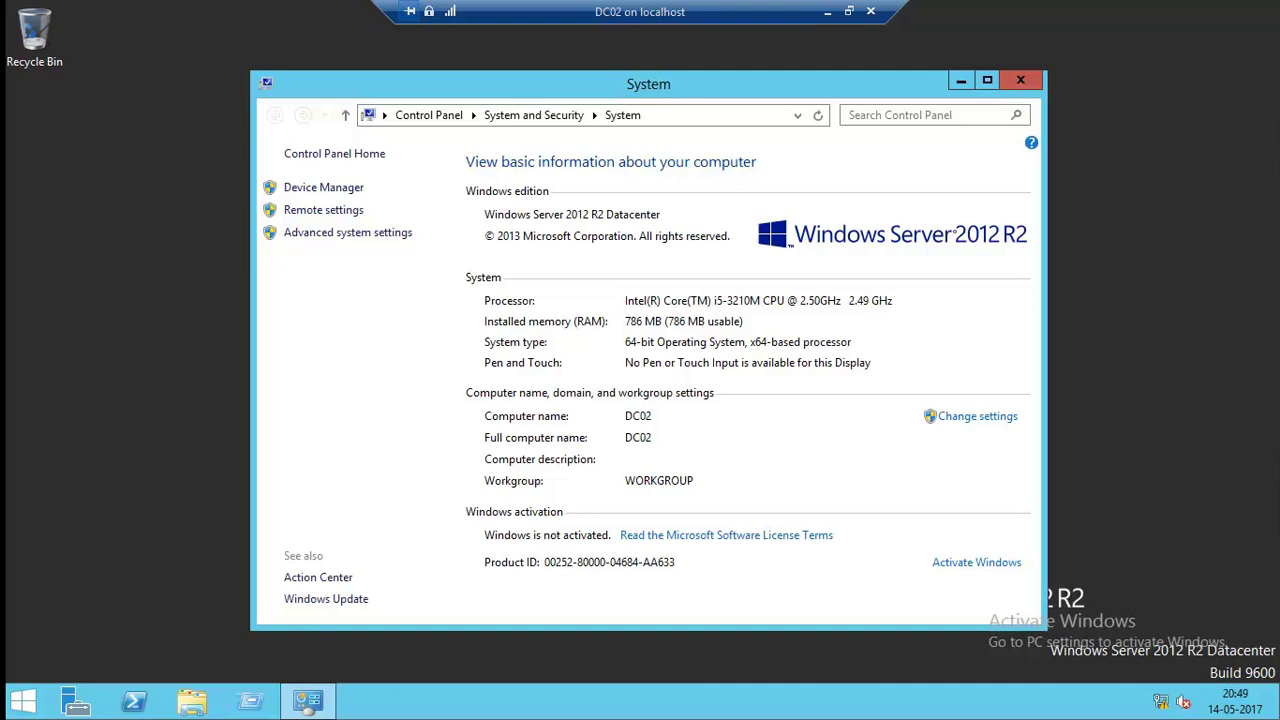
Join DC02 to the samdom domain using the domain administrator's user name and password.
click(977, 416)
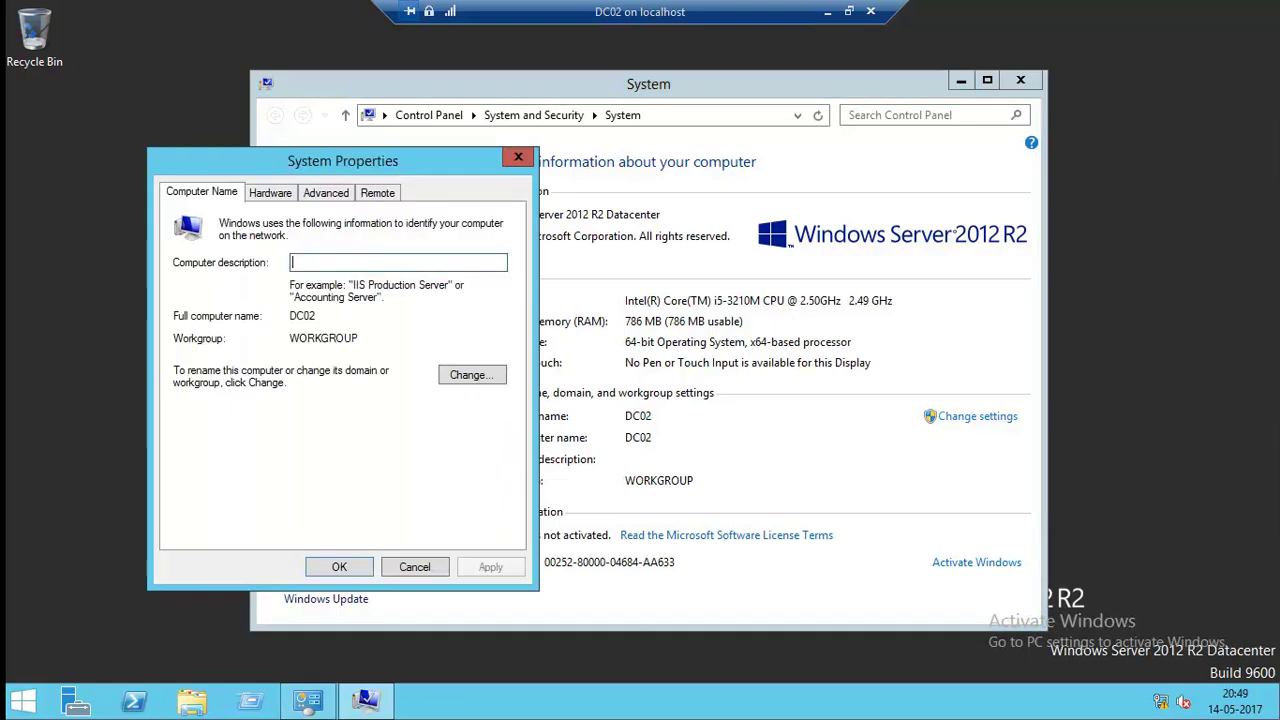
key(alt+c)
click(191, 413)
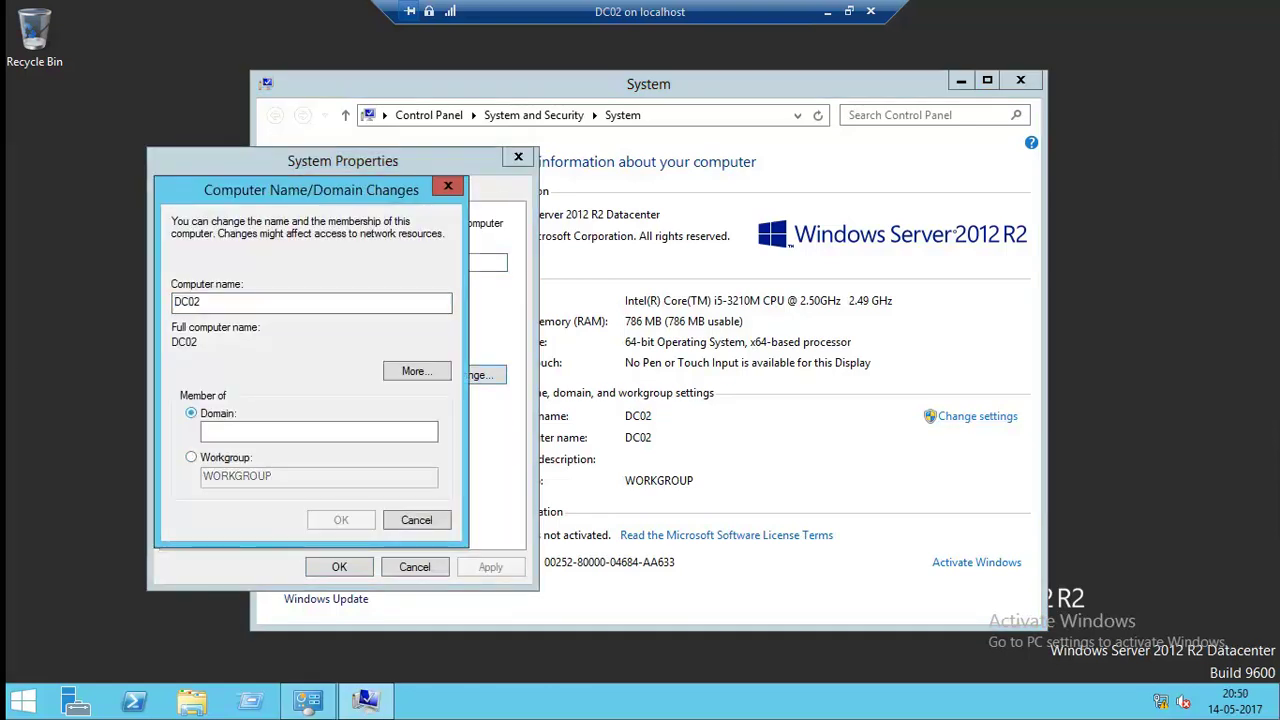
click(318, 431)
text(samdom)
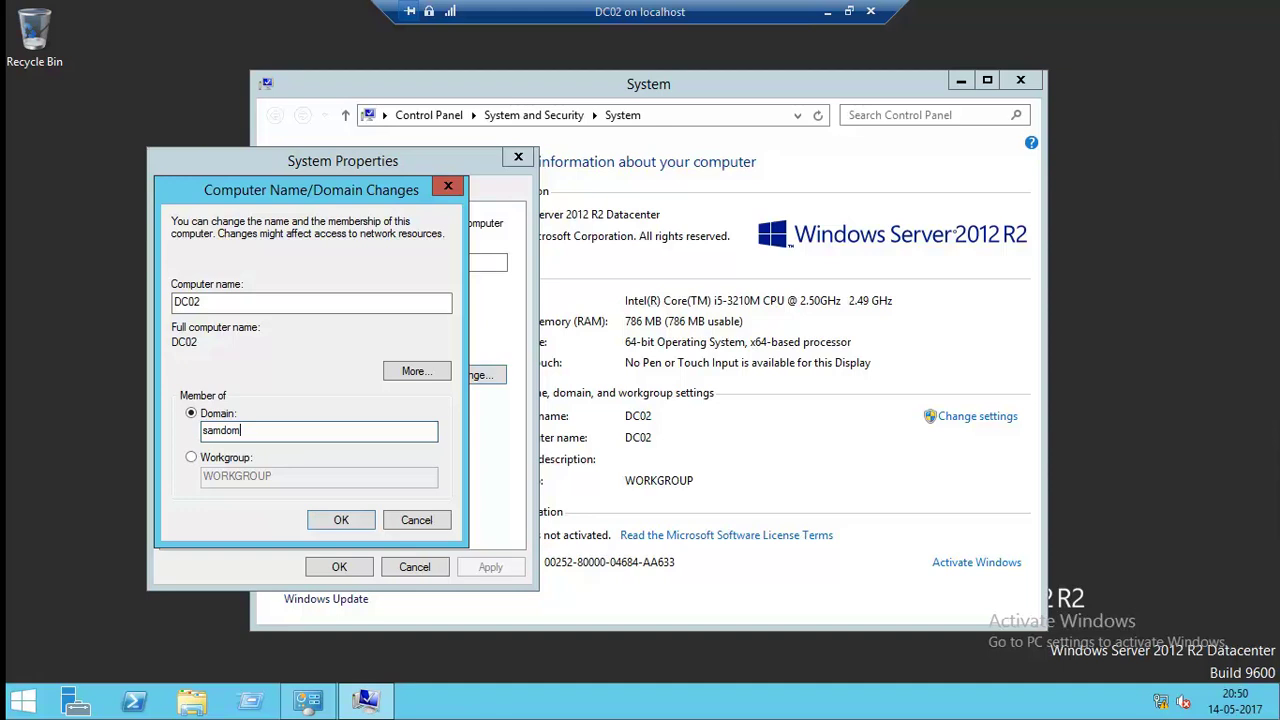
key(Return)
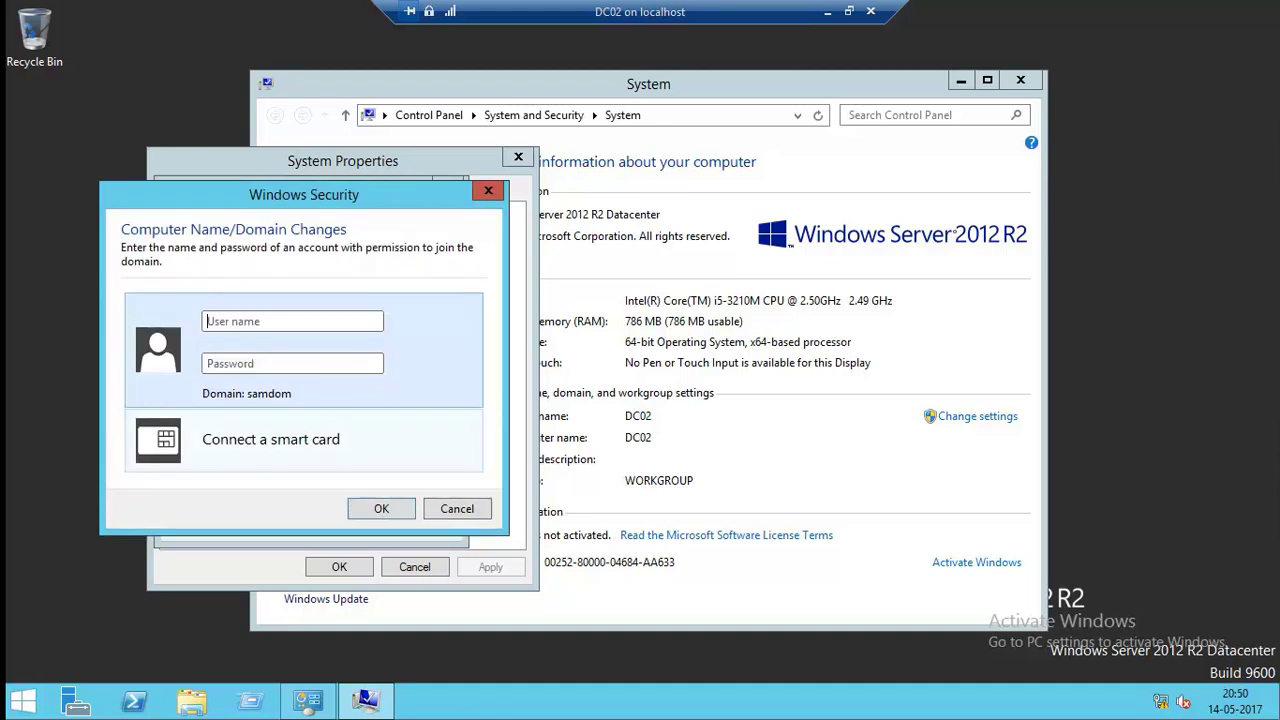
text(samdom\)
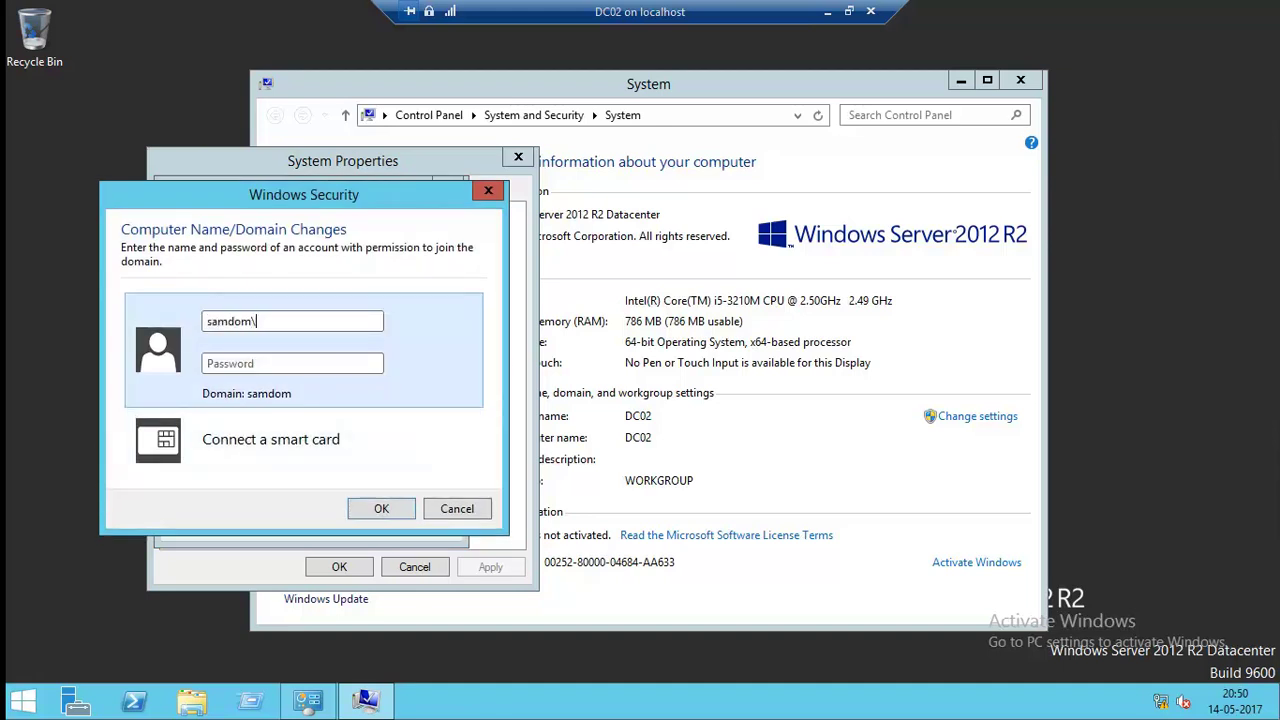
text(administratorPassw0rd)
key(Return)
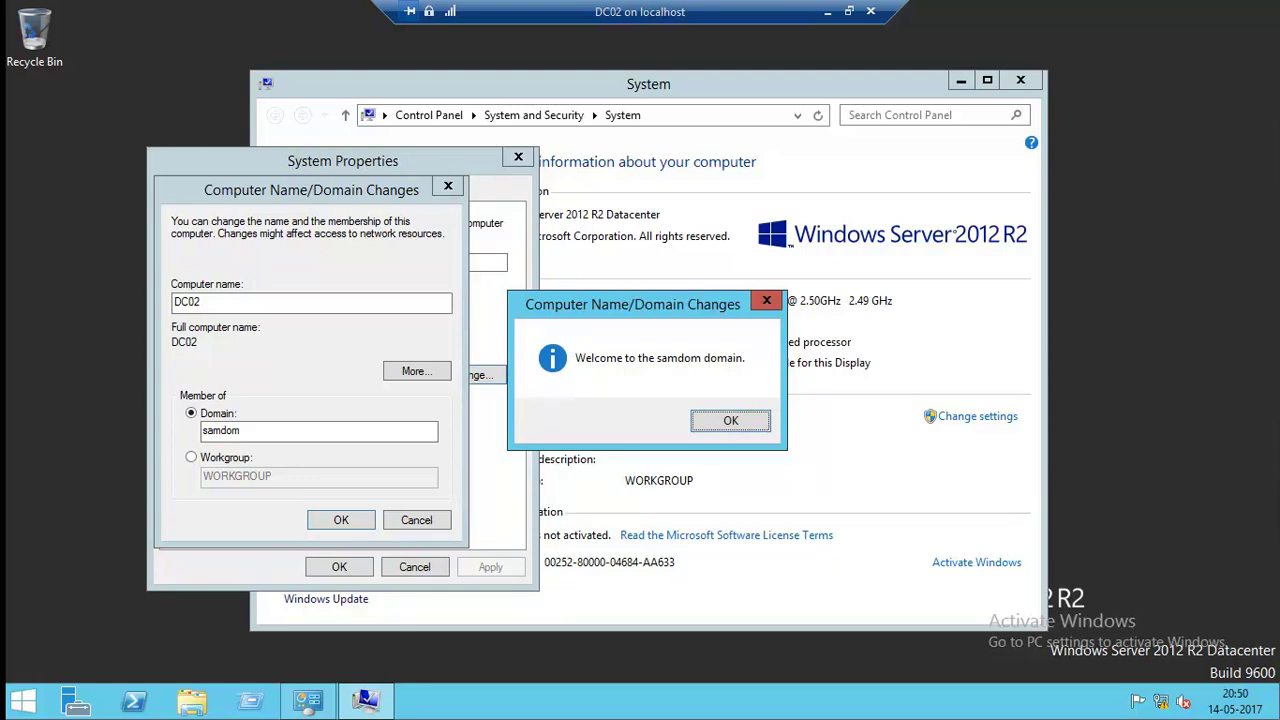
Acknowledge the welcome and restart notices, close System Properties, and restart DC02 now.
key(Return)
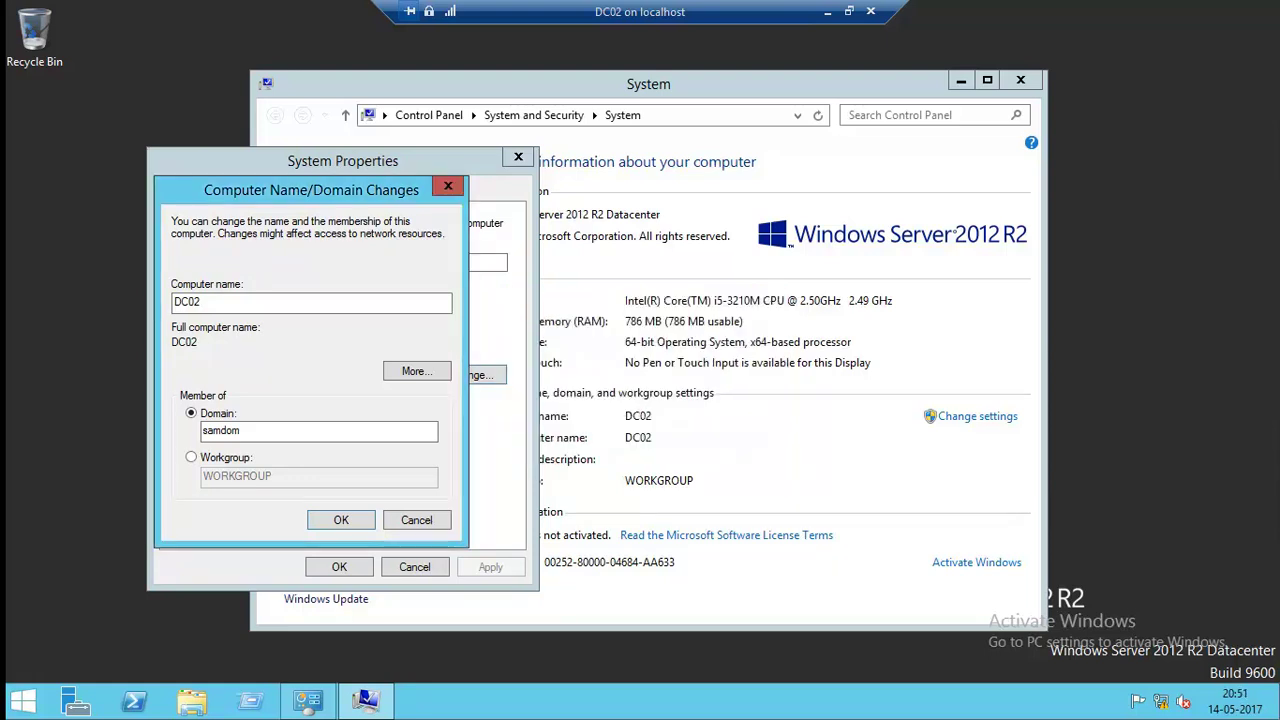
key(Return)
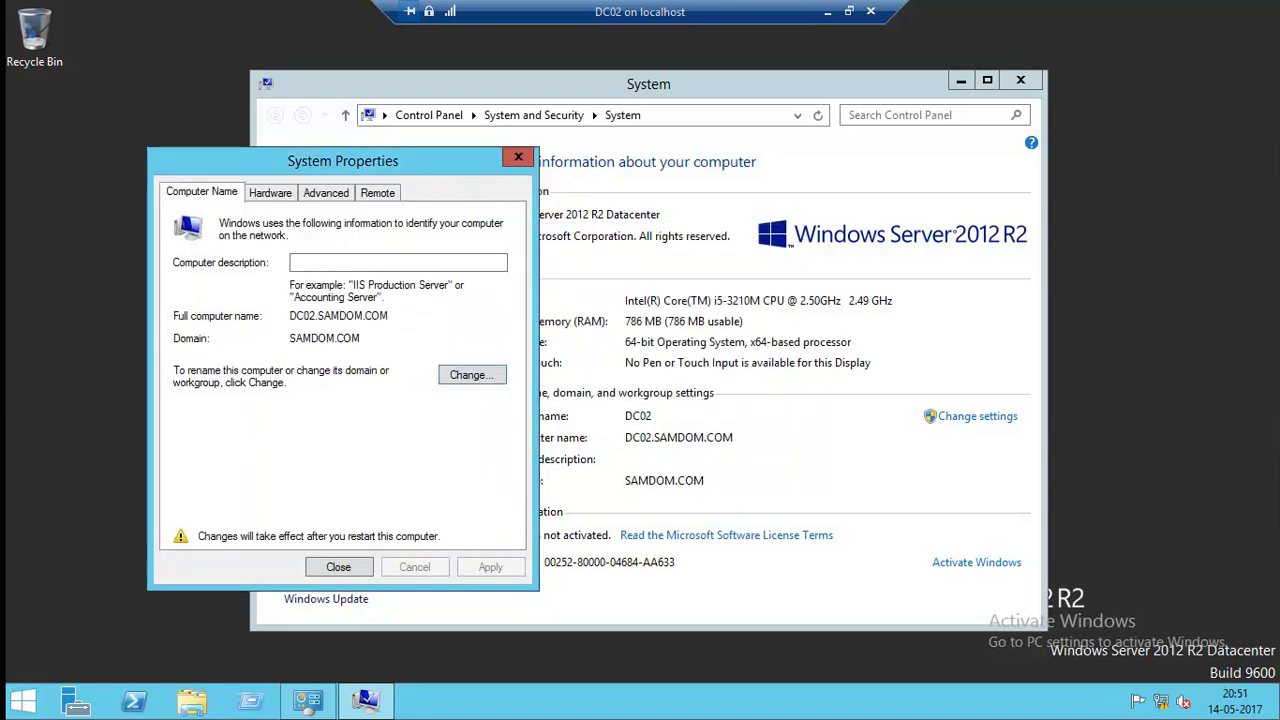
key(Return)
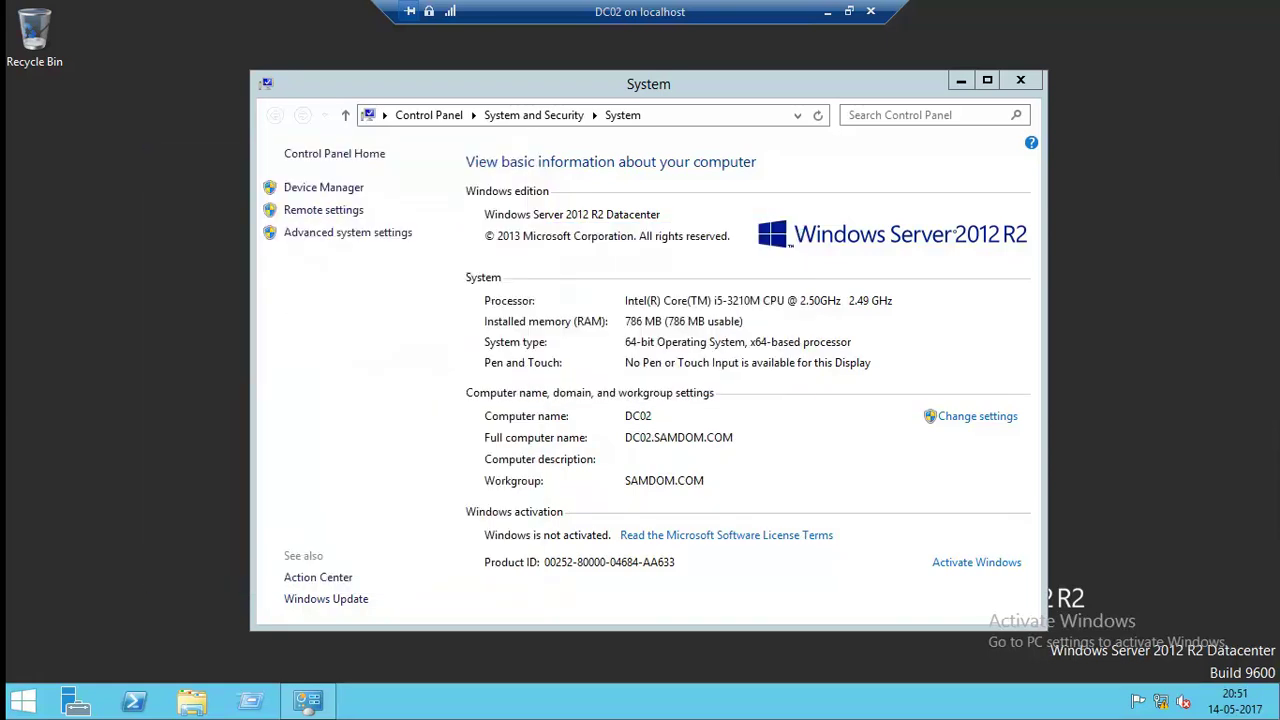
key(Return)
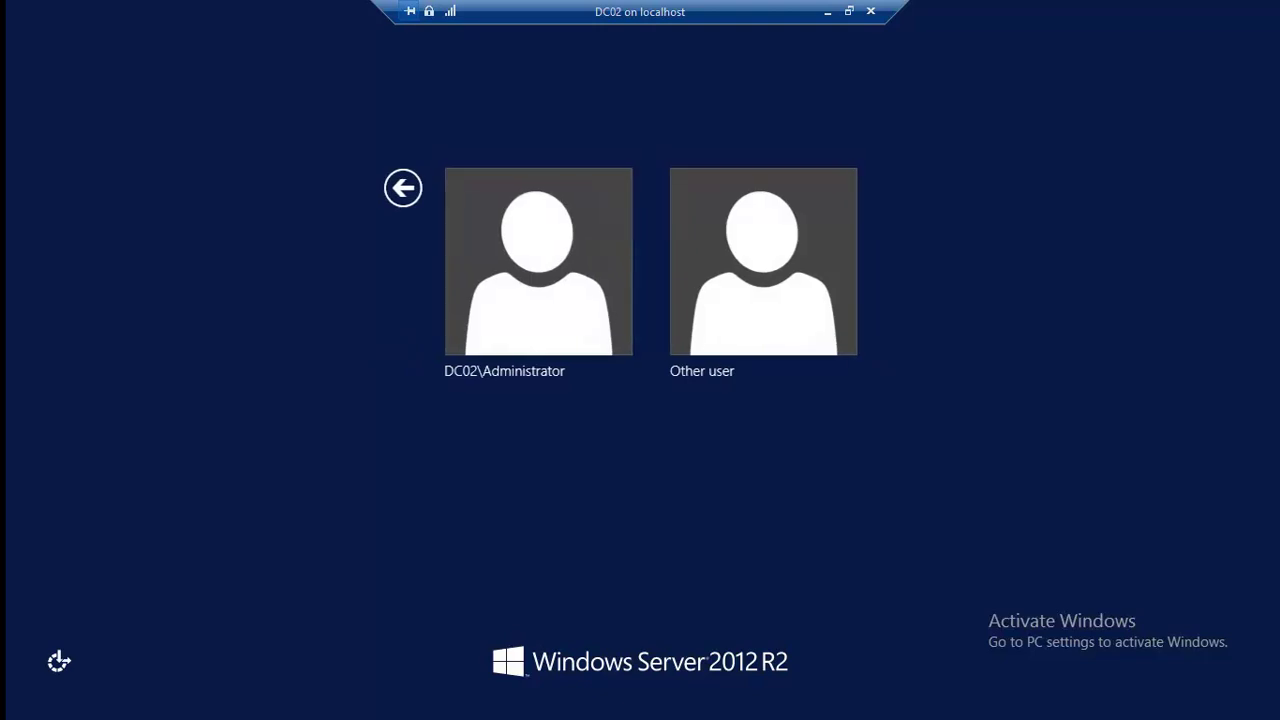
Sign in to DC02 as the local Administrator with the account password.
key(Return)
text(********)
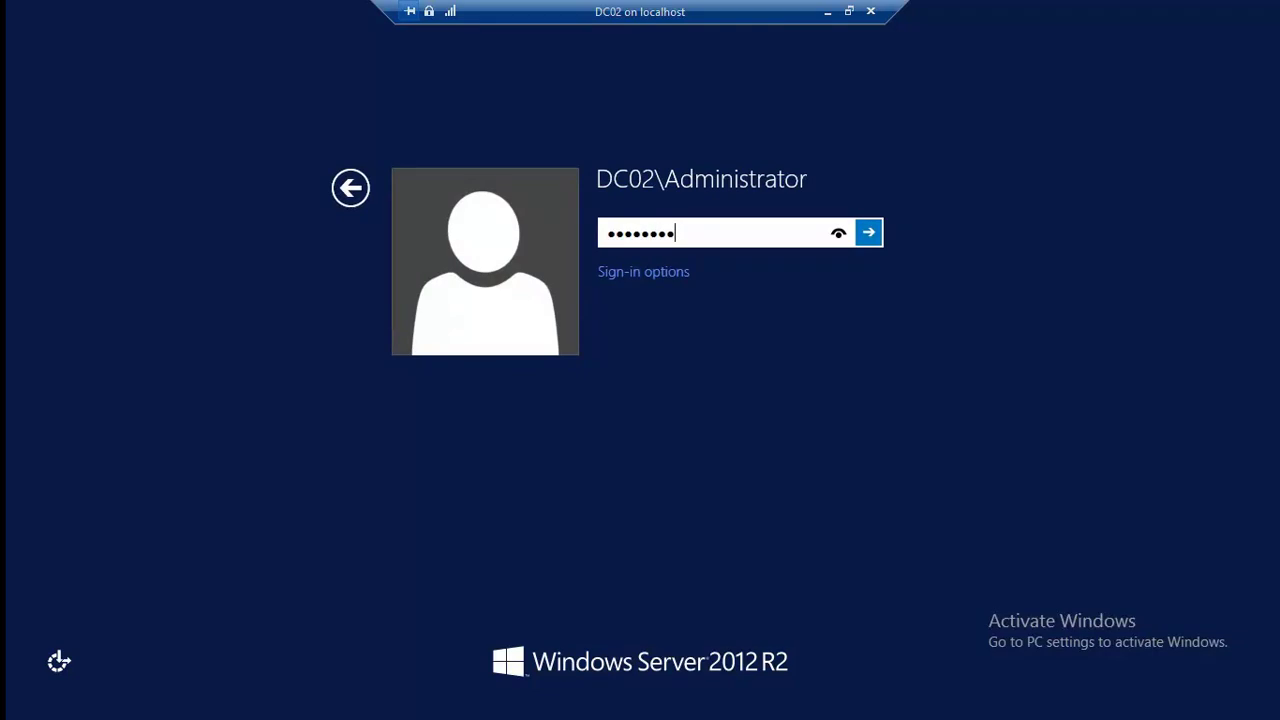
key(Return)
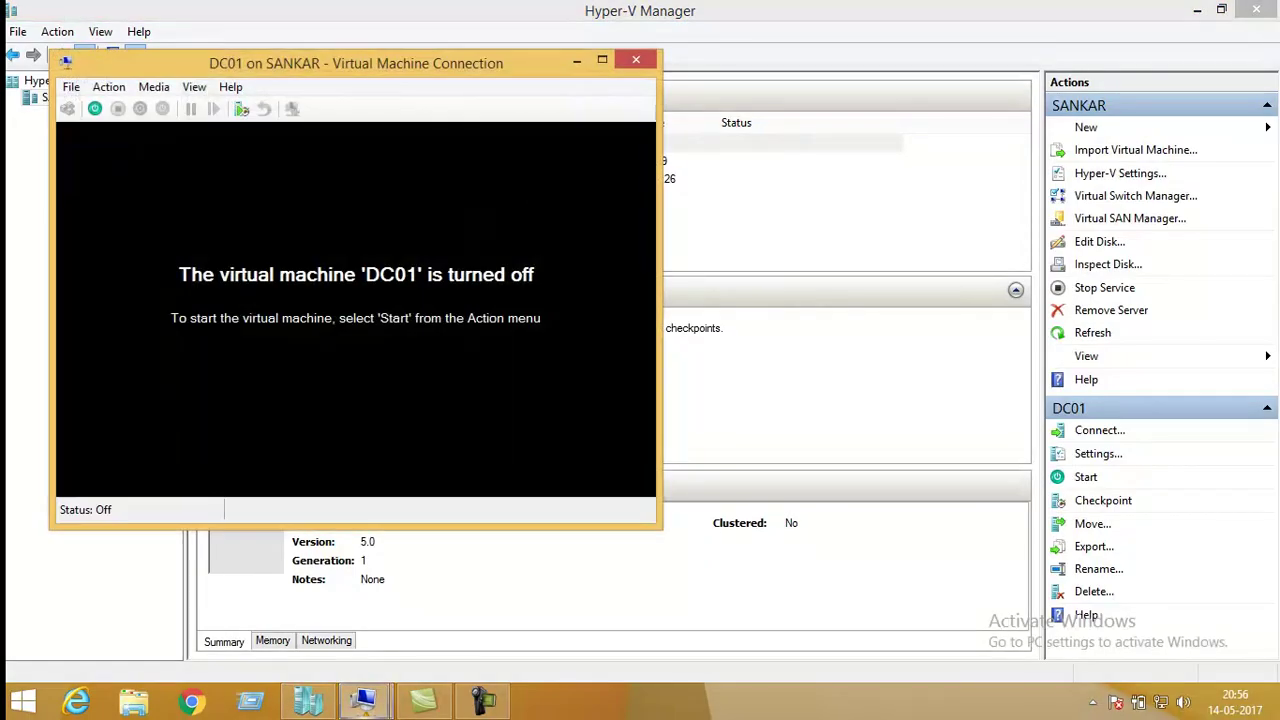
Start DC01, then in ADUC confirm DC02 is under Computers running Windows Server 2012 R2 Datacenter.
click(94, 108)
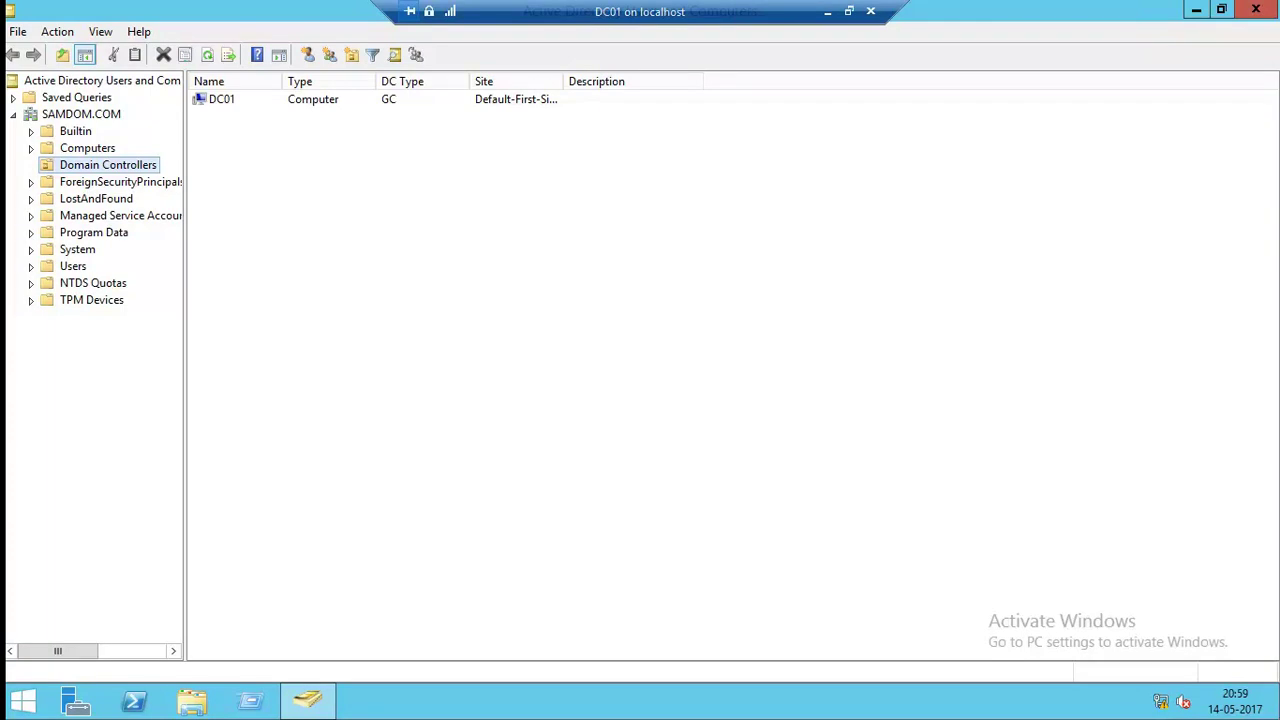
key(F5)
click(87, 148)
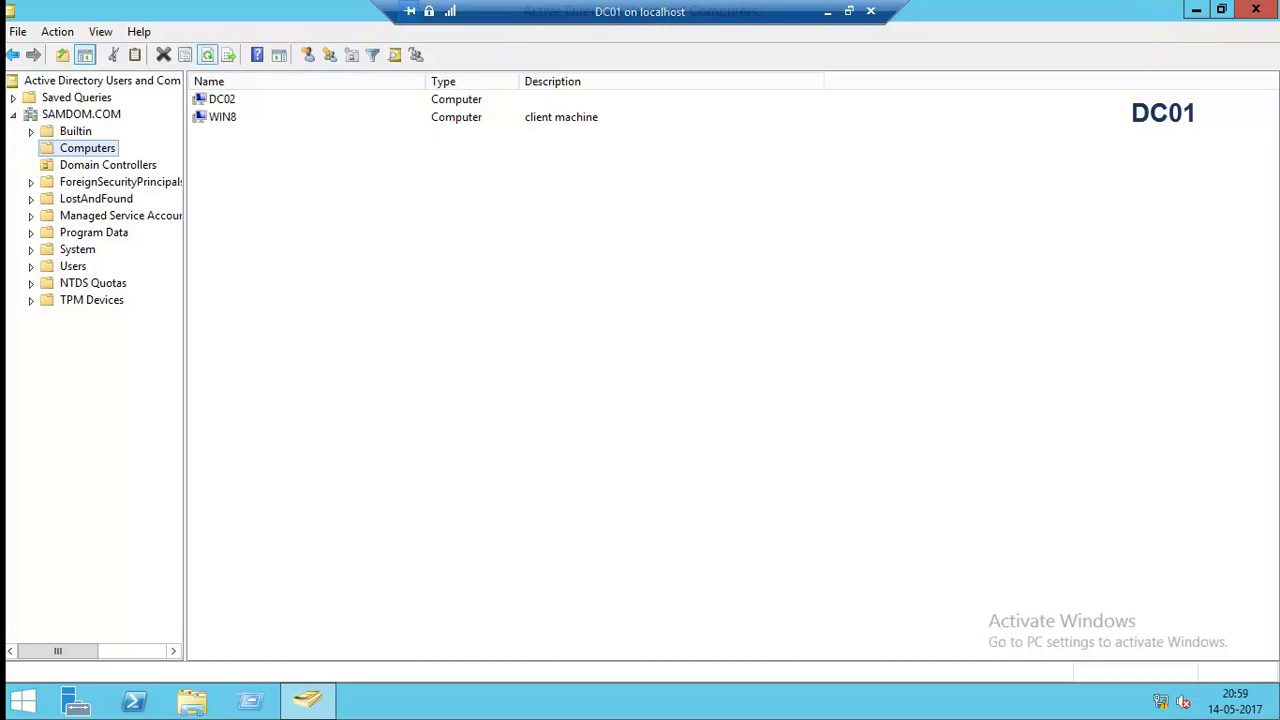
click(222, 99)
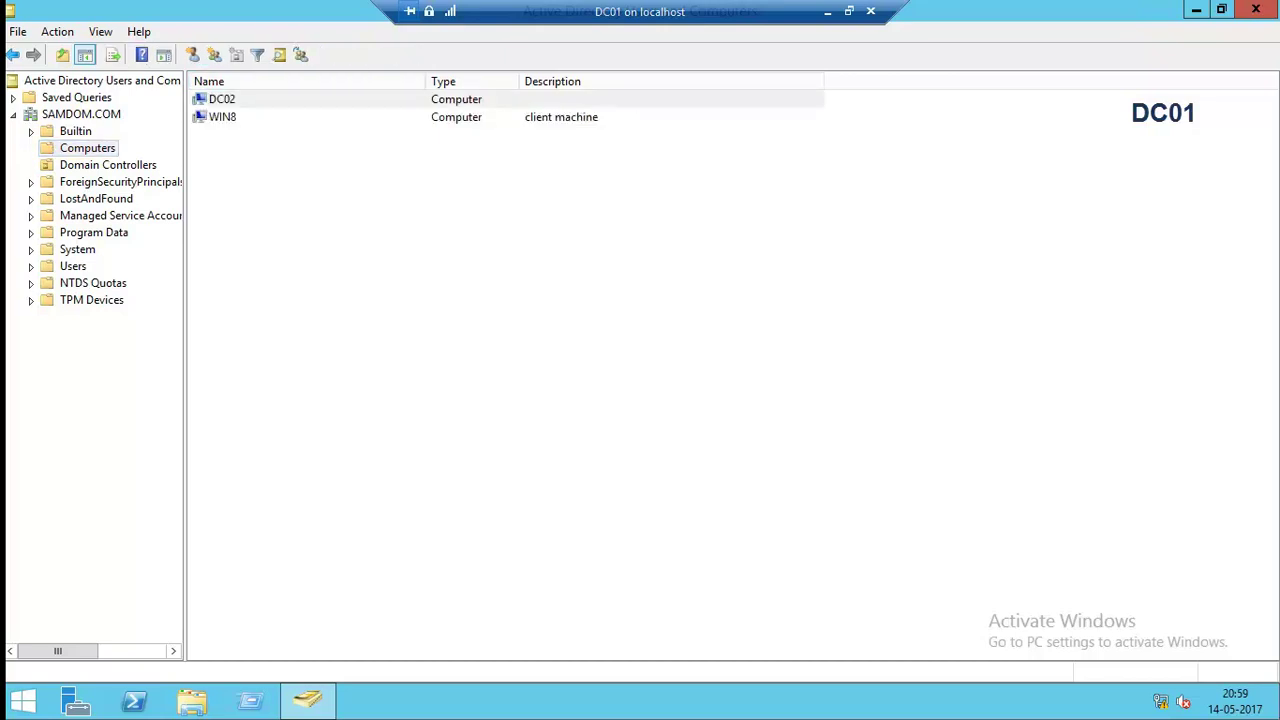
double_click(222, 99)
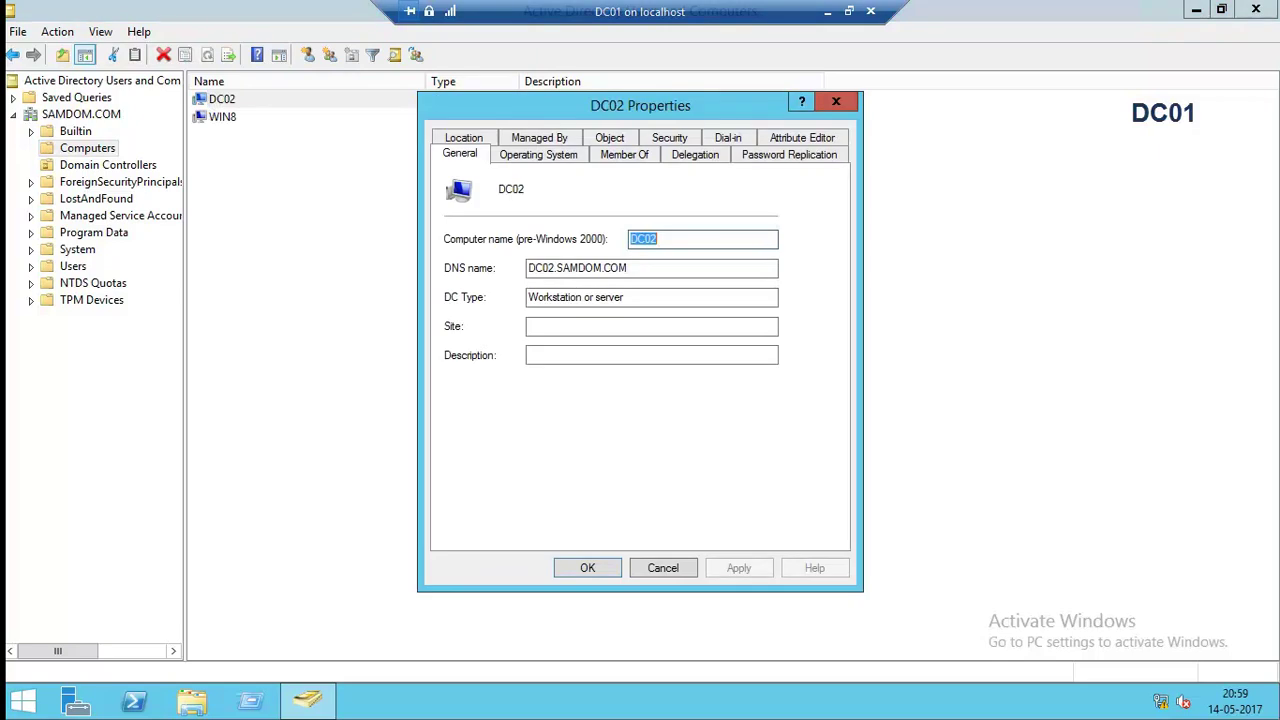
key(ctrl+Tab)
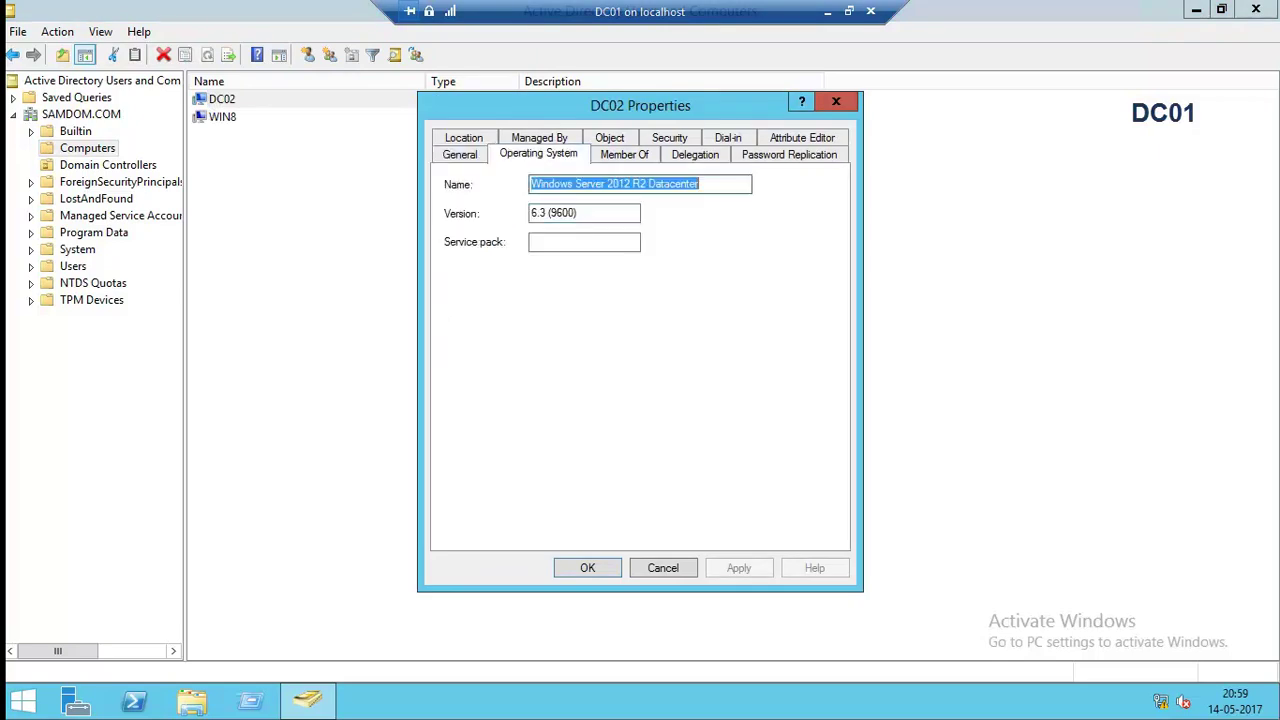
key(Escape)
Switch to the DC02 session and start Add Roles and Features targeting DC02.
click(827, 11)
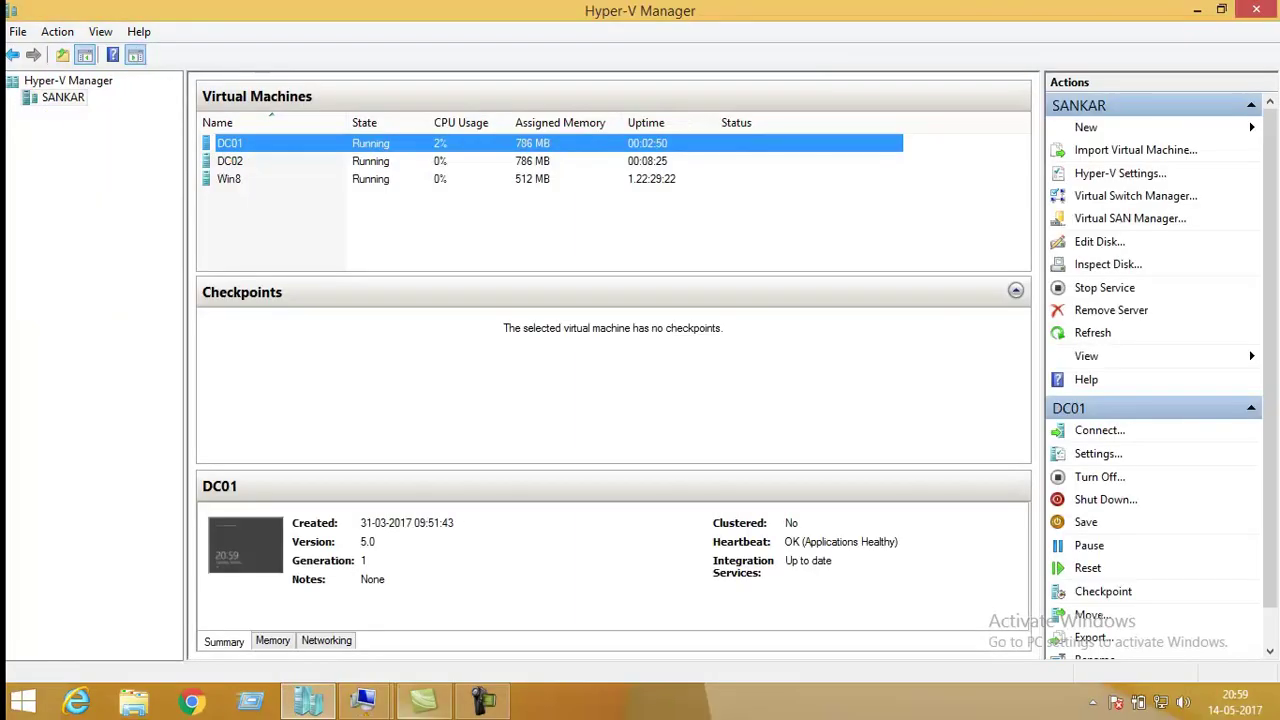
mouse_move(363, 700)
click(274, 600)
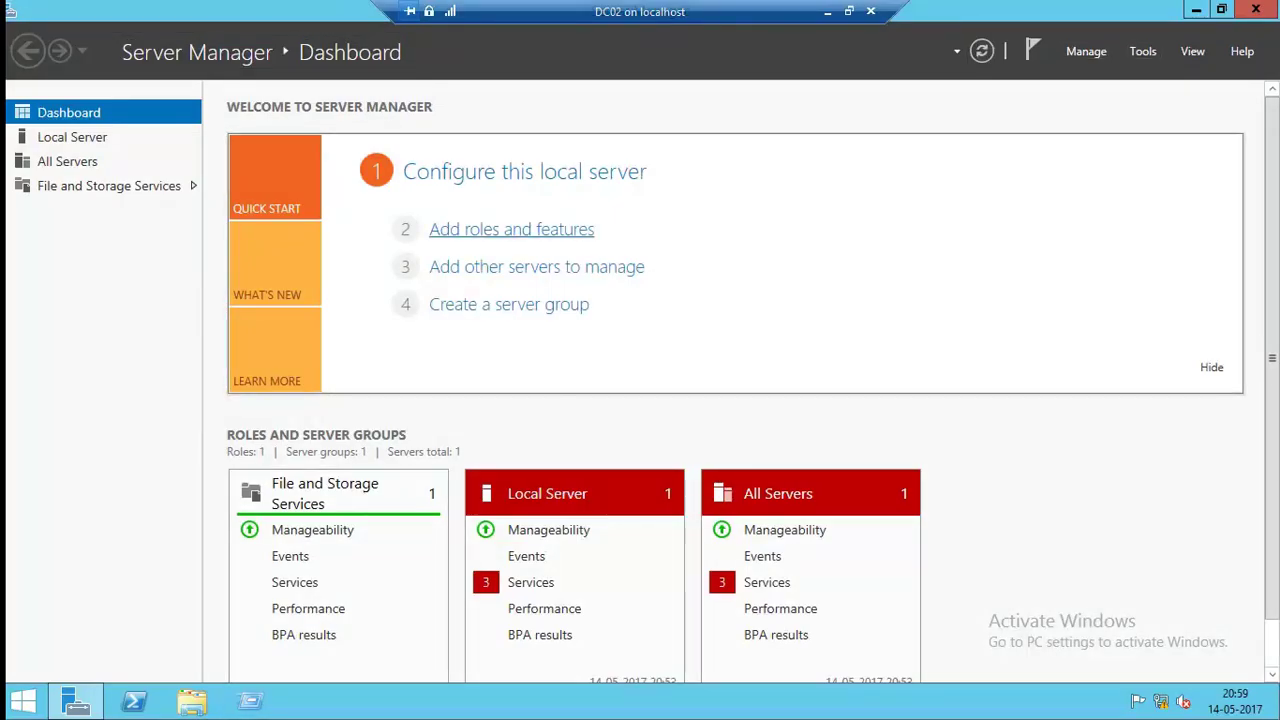
click(511, 229)
key(Return)
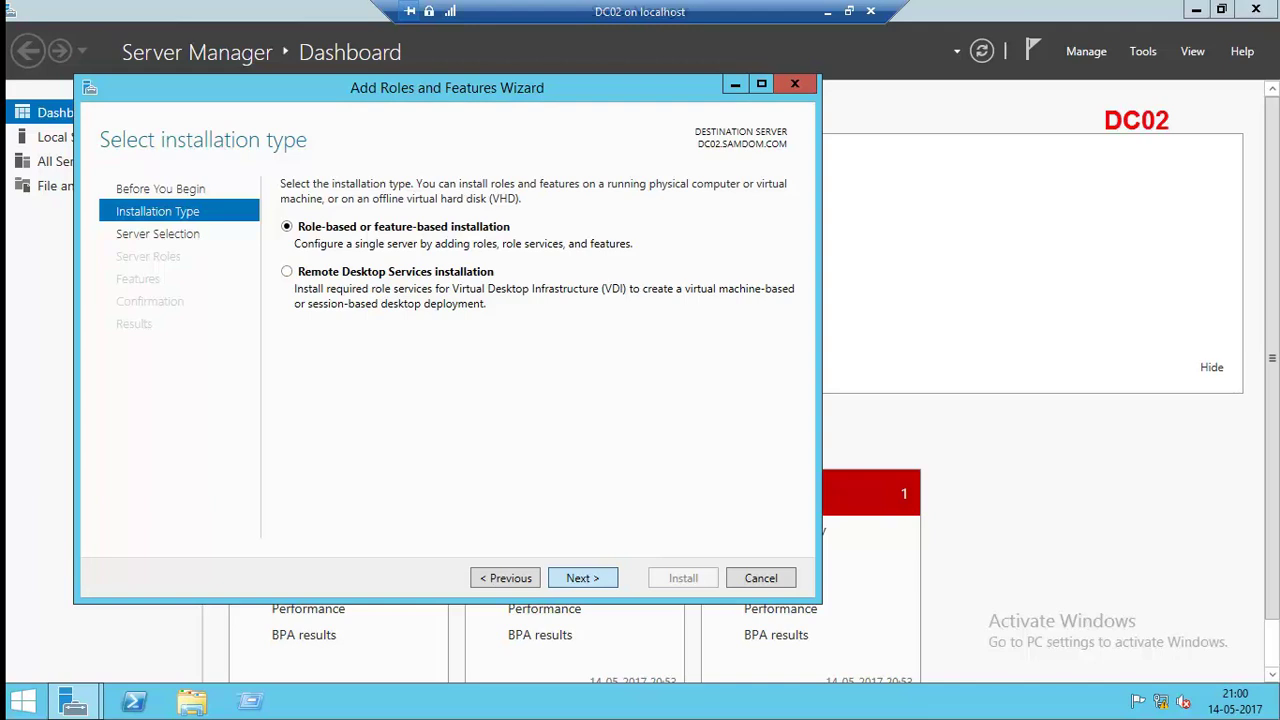
key(Return)
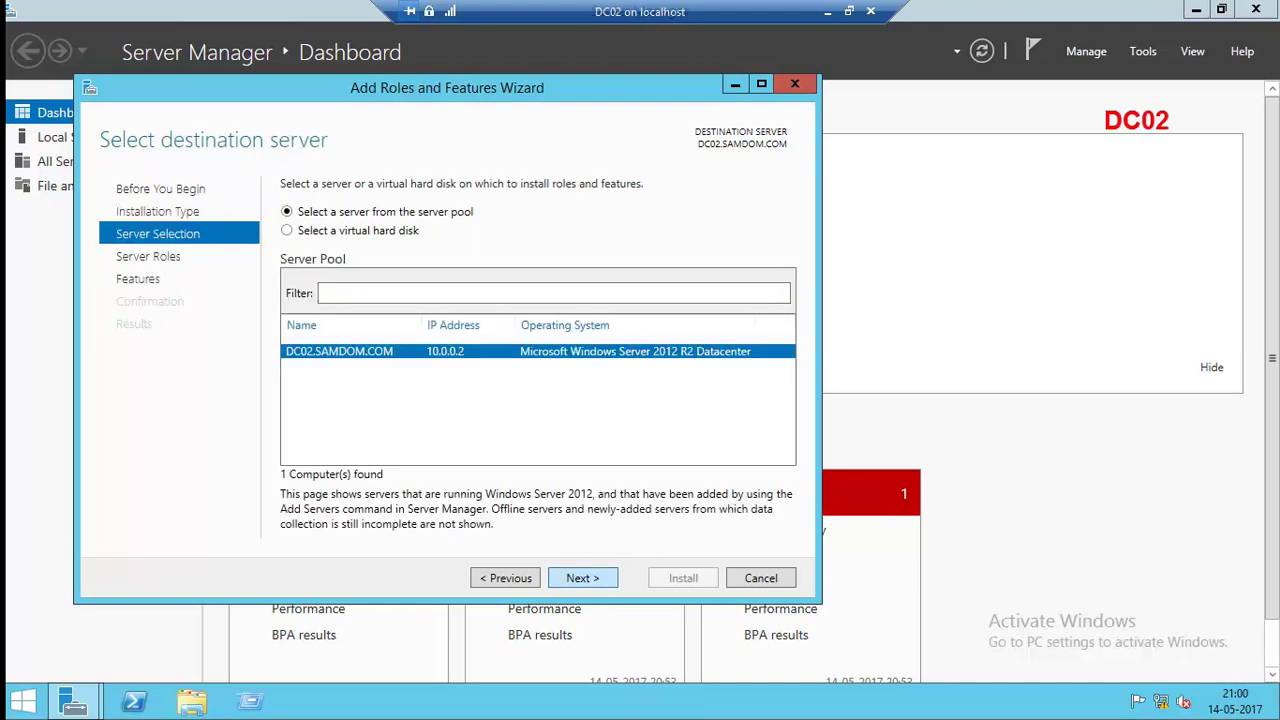
key(Return)
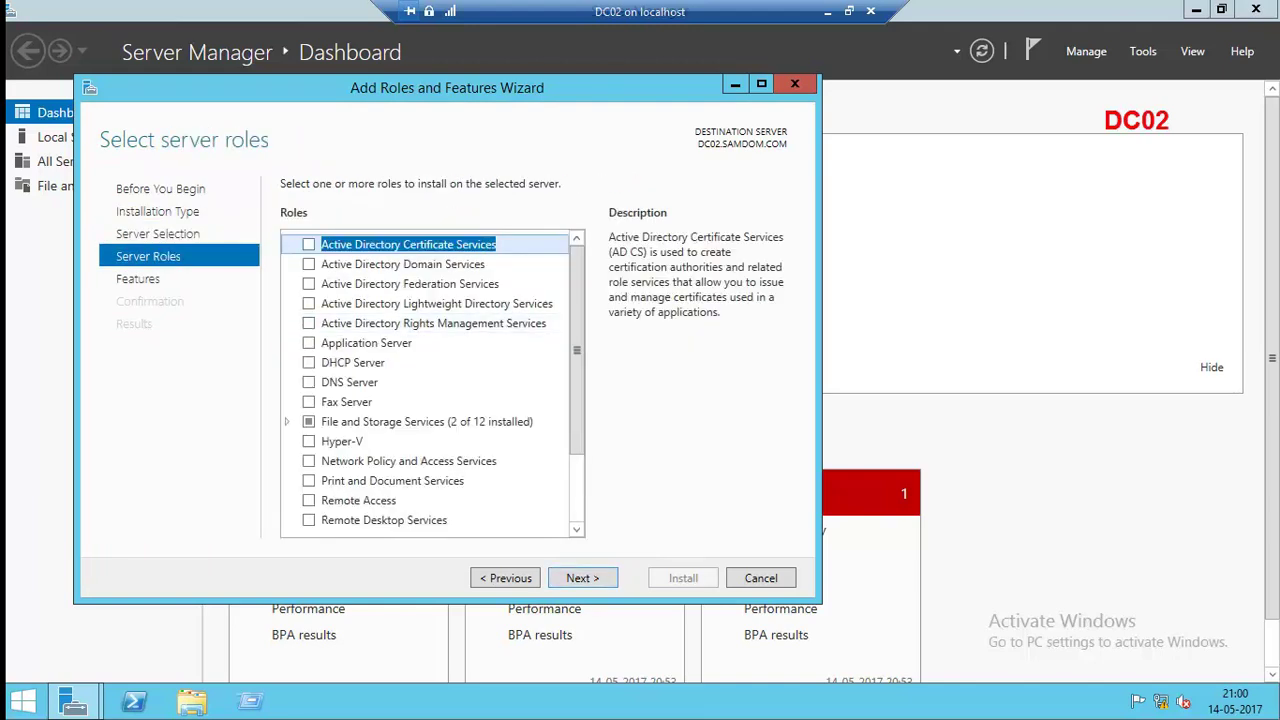
Select the Active Directory Domain Services and DNS Server roles with their required features.
key(Down)
key(space)
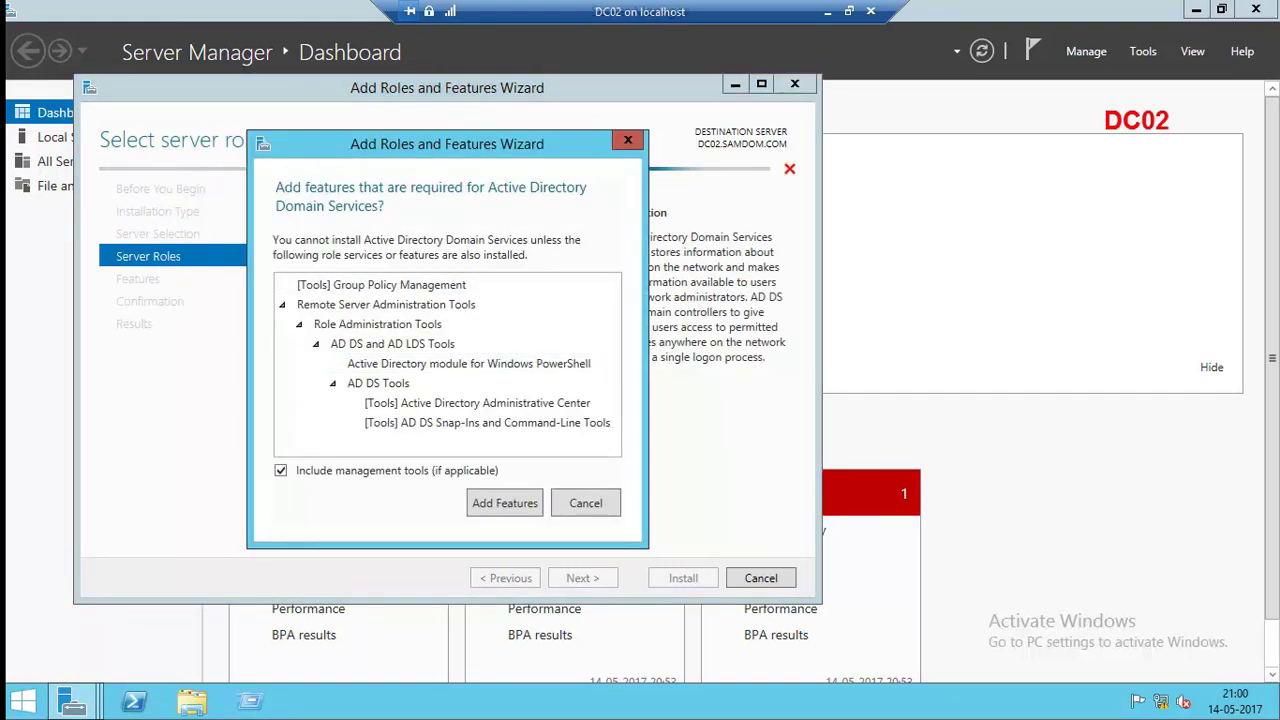
key(Return)
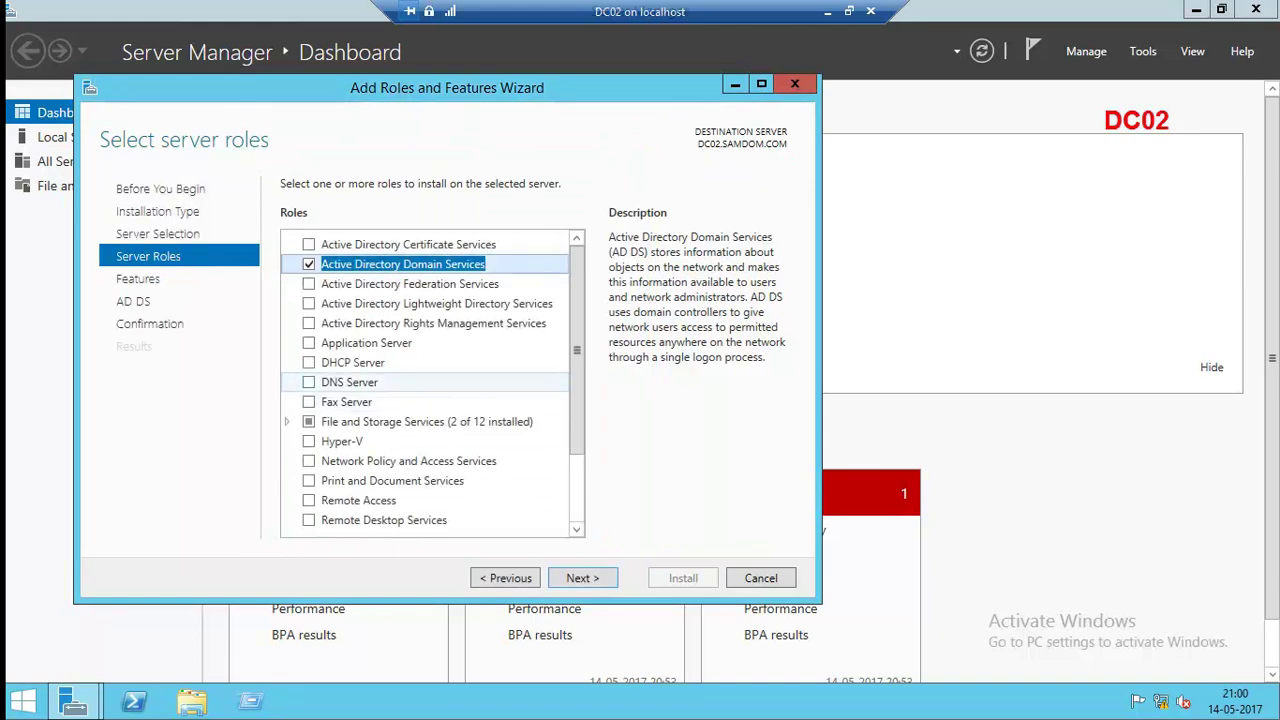
key(Down)
key(Down)
key(Down)
key(Down)
key(Down)
key(Down)
key(space)
key(Return)
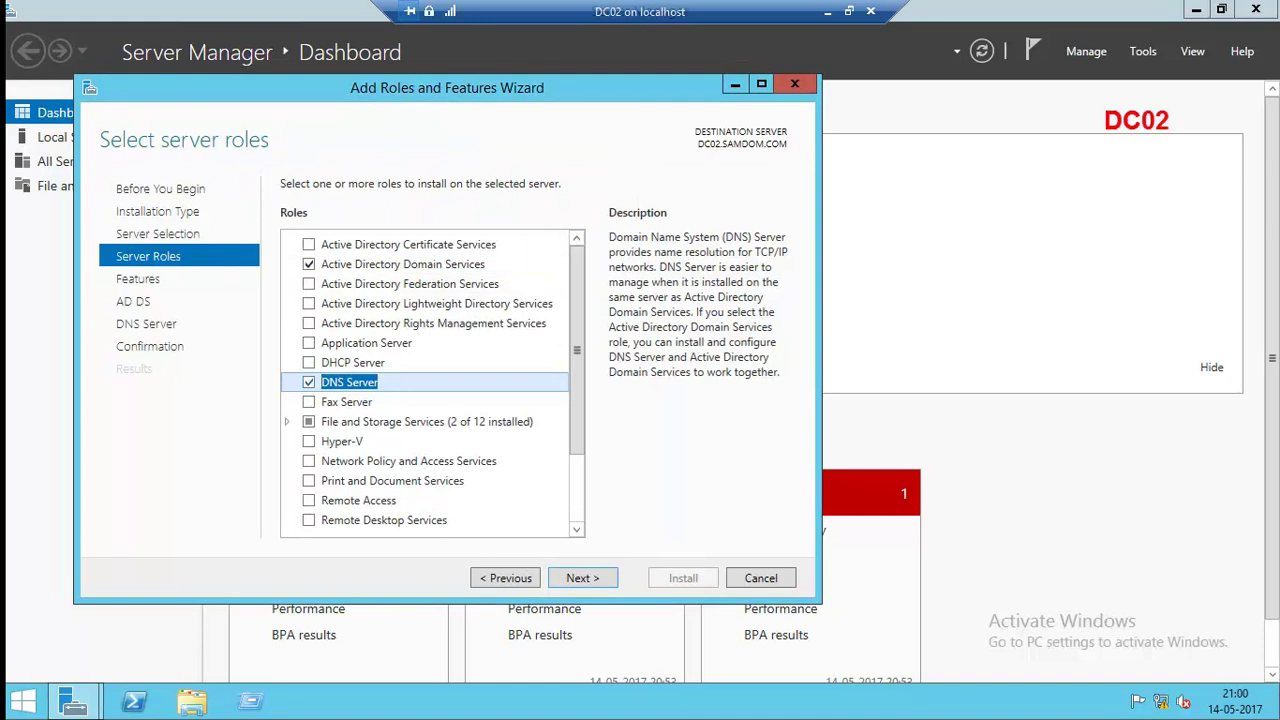
Allow automatic restarts, install the roles, close the wizard and check installation progress.
scroll(577, 351, down, 2)
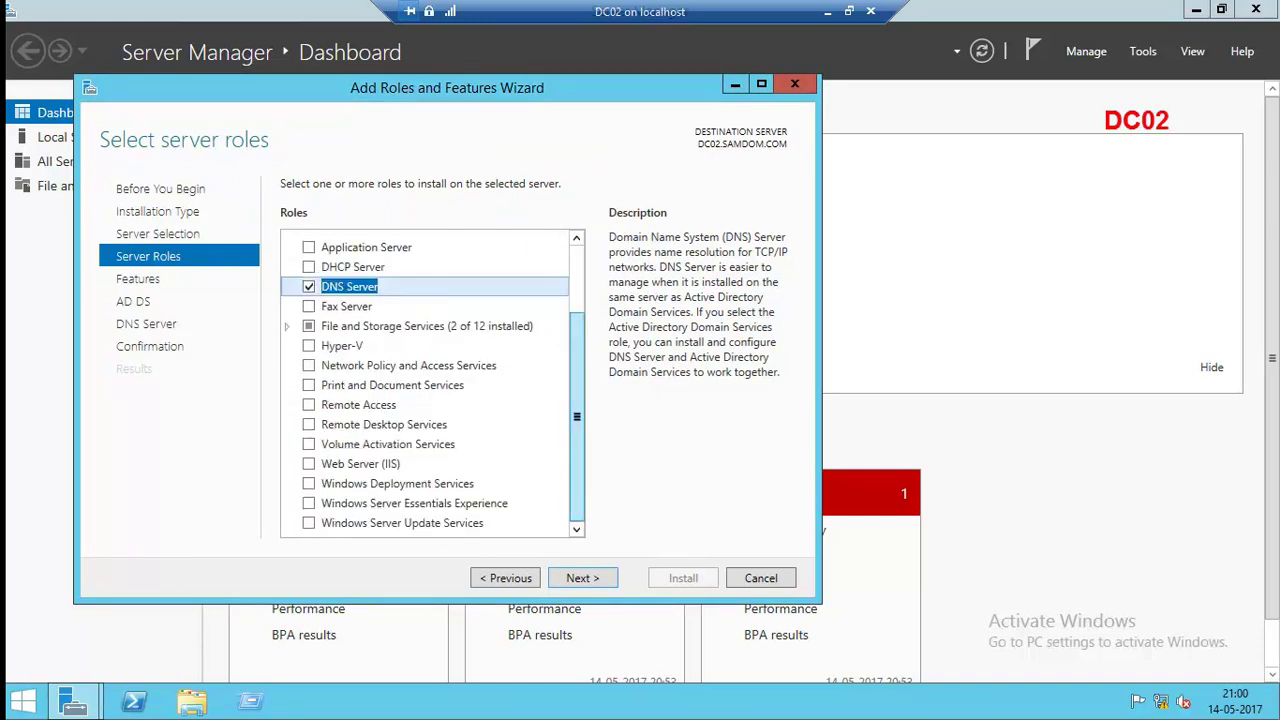
click(582, 578)
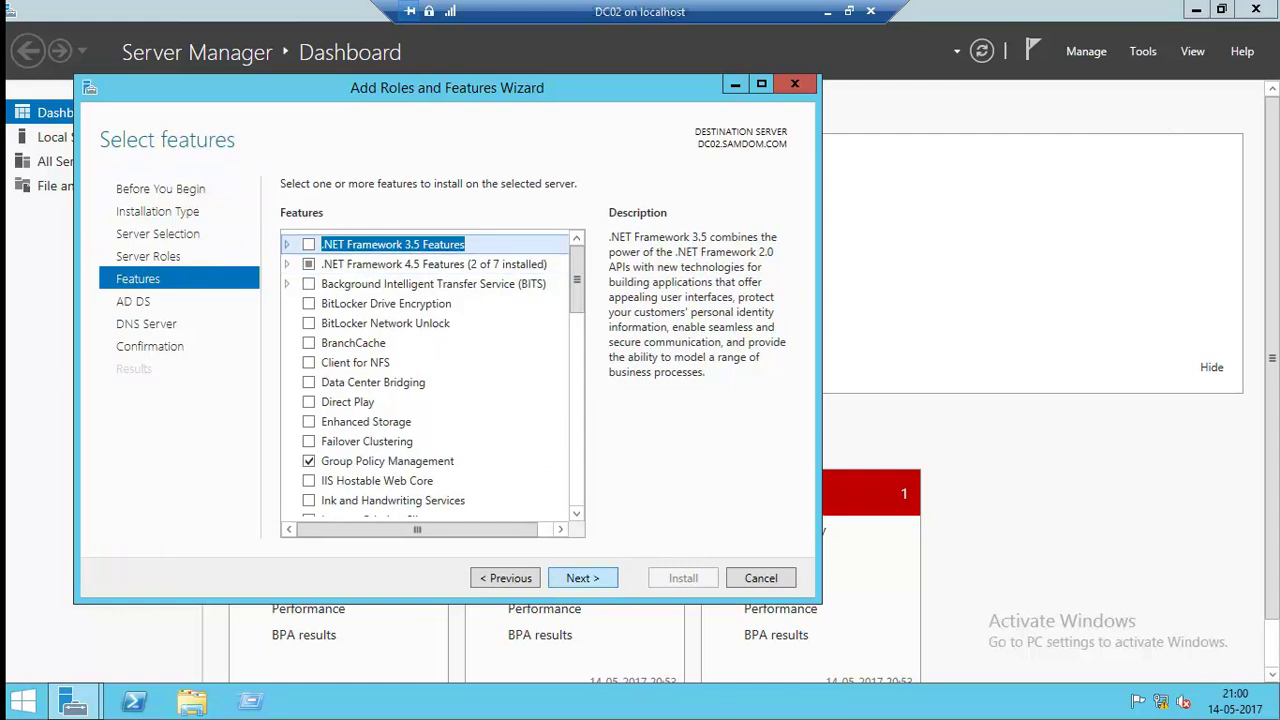
click(582, 578)
click(582, 578)
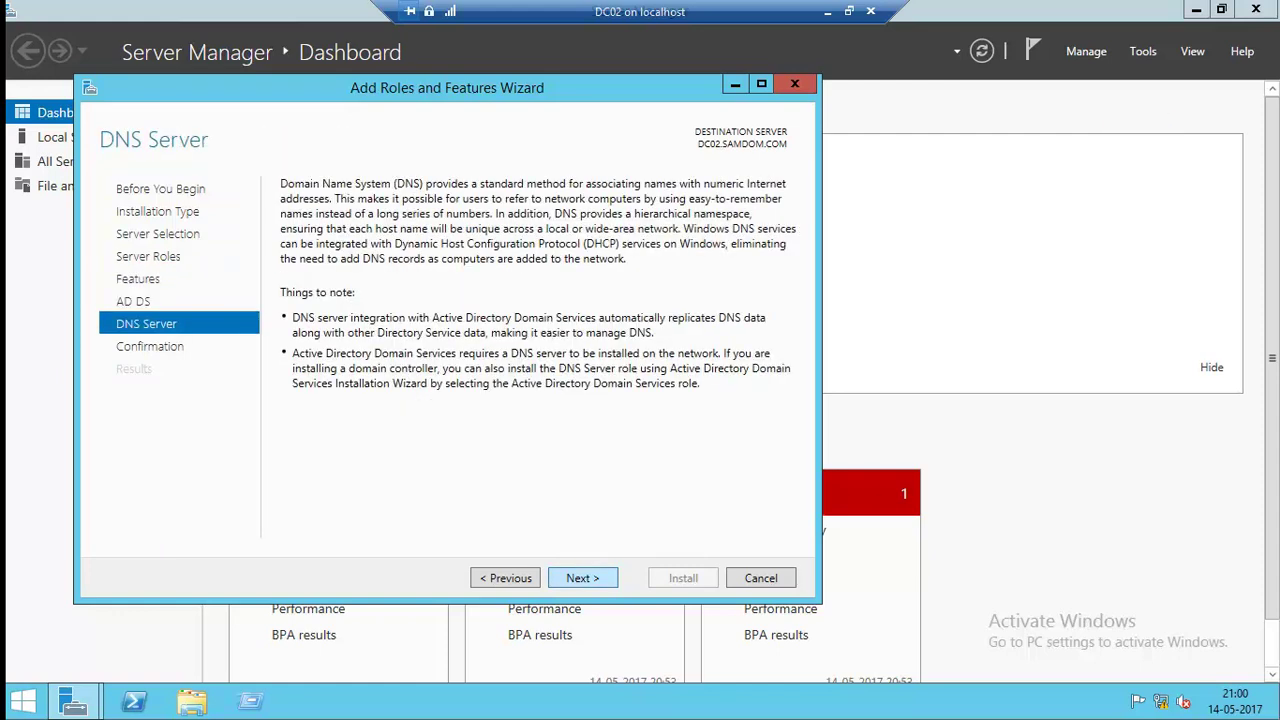
click(582, 578)
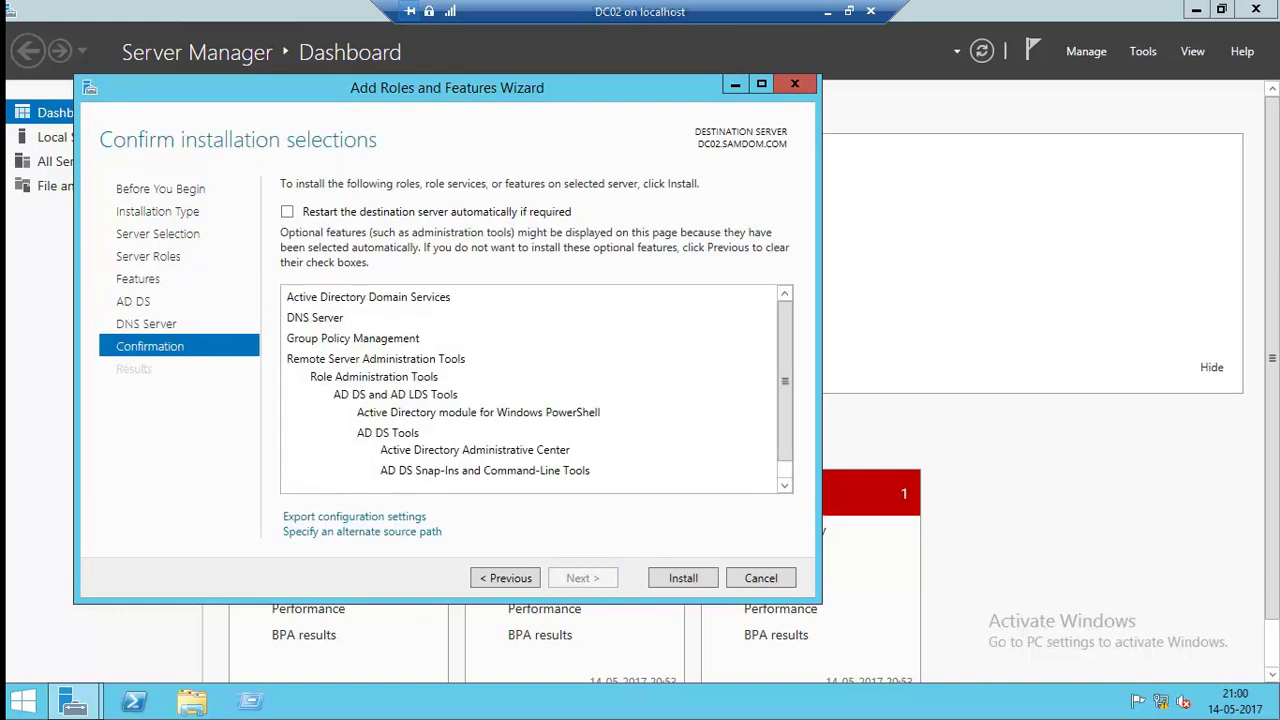
click(287, 211)
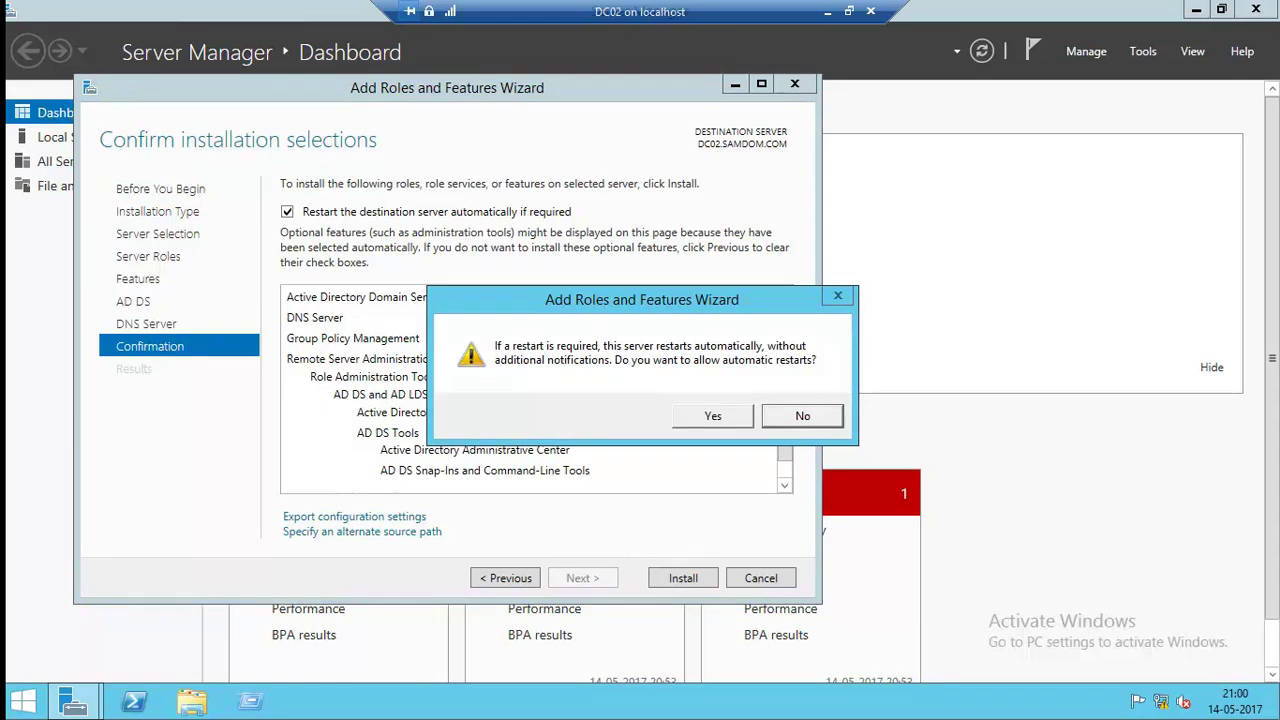
click(712, 415)
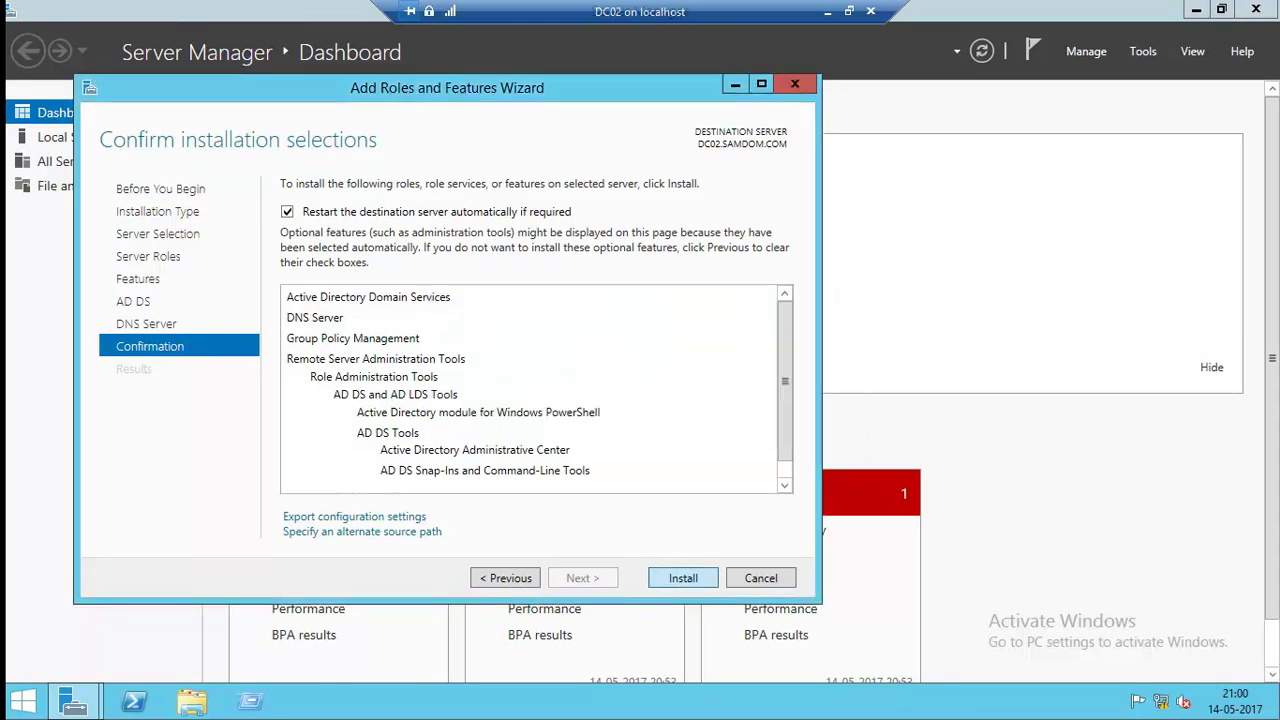
click(683, 578)
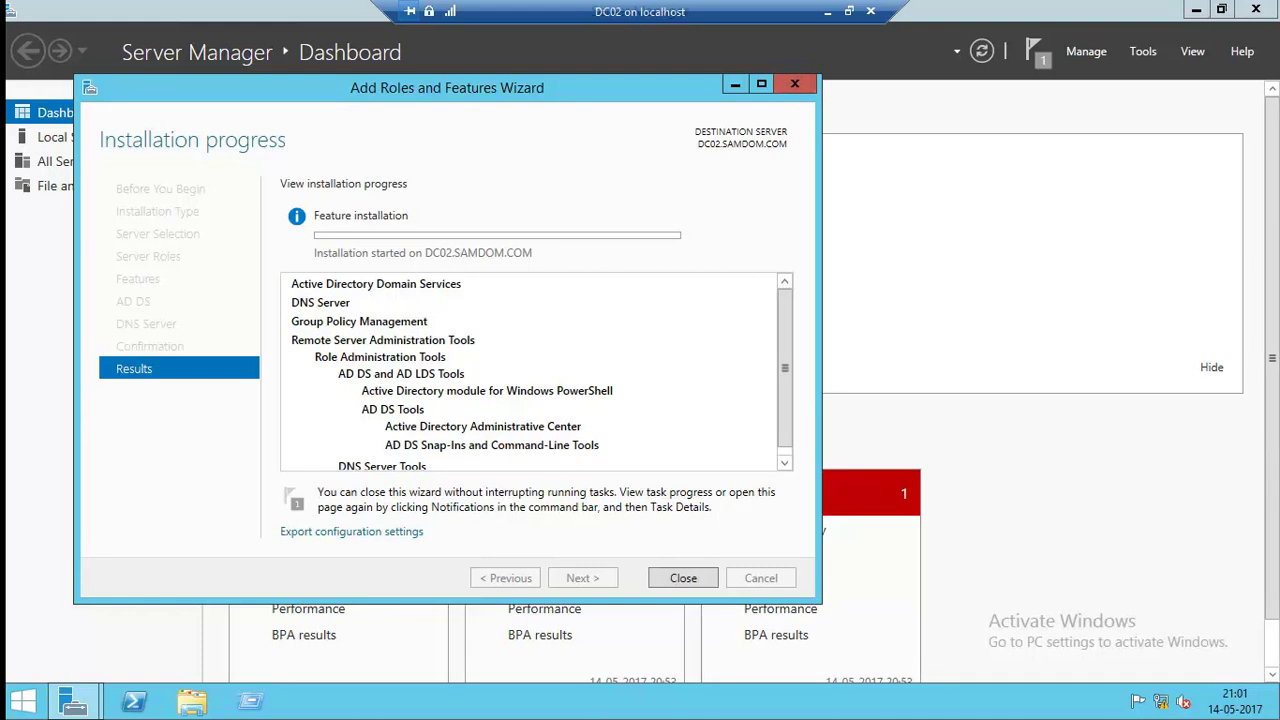
key(Return)
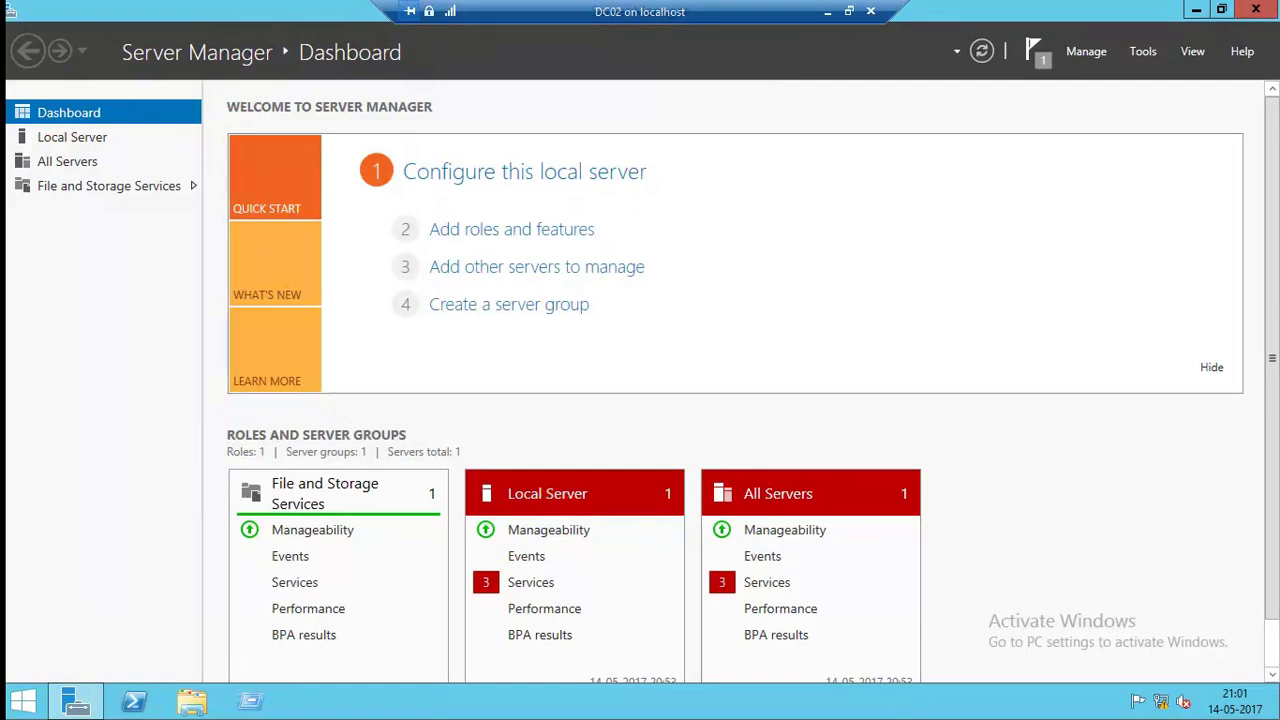
click(1035, 50)
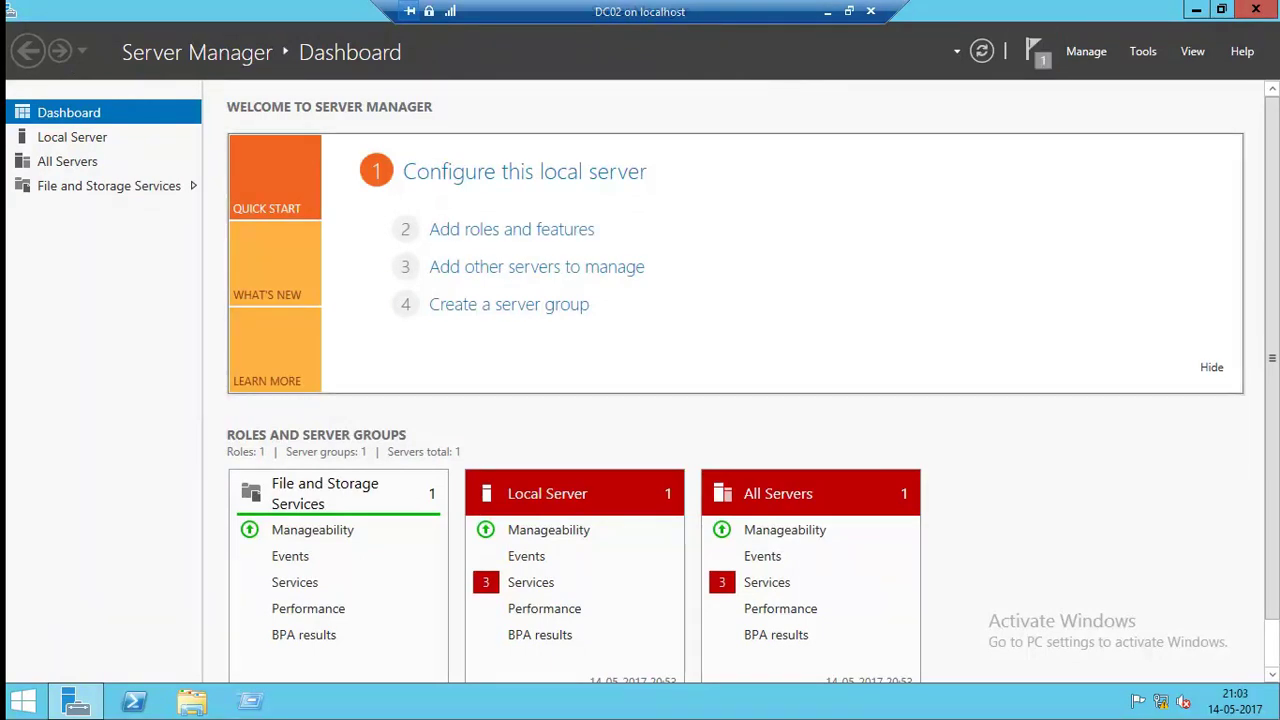
Launch DC02's promotion as an additional domain controller in the existing SAMDOM.COM domain.
click(1035, 50)
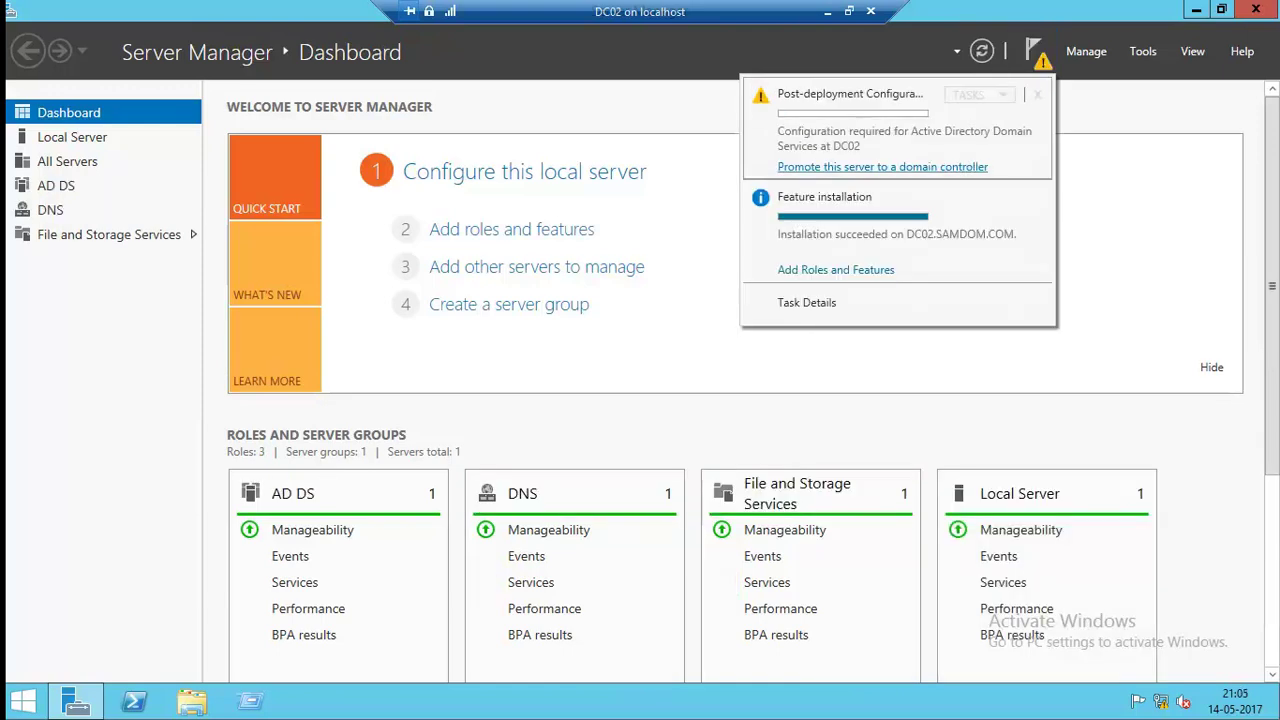
key(Escape)
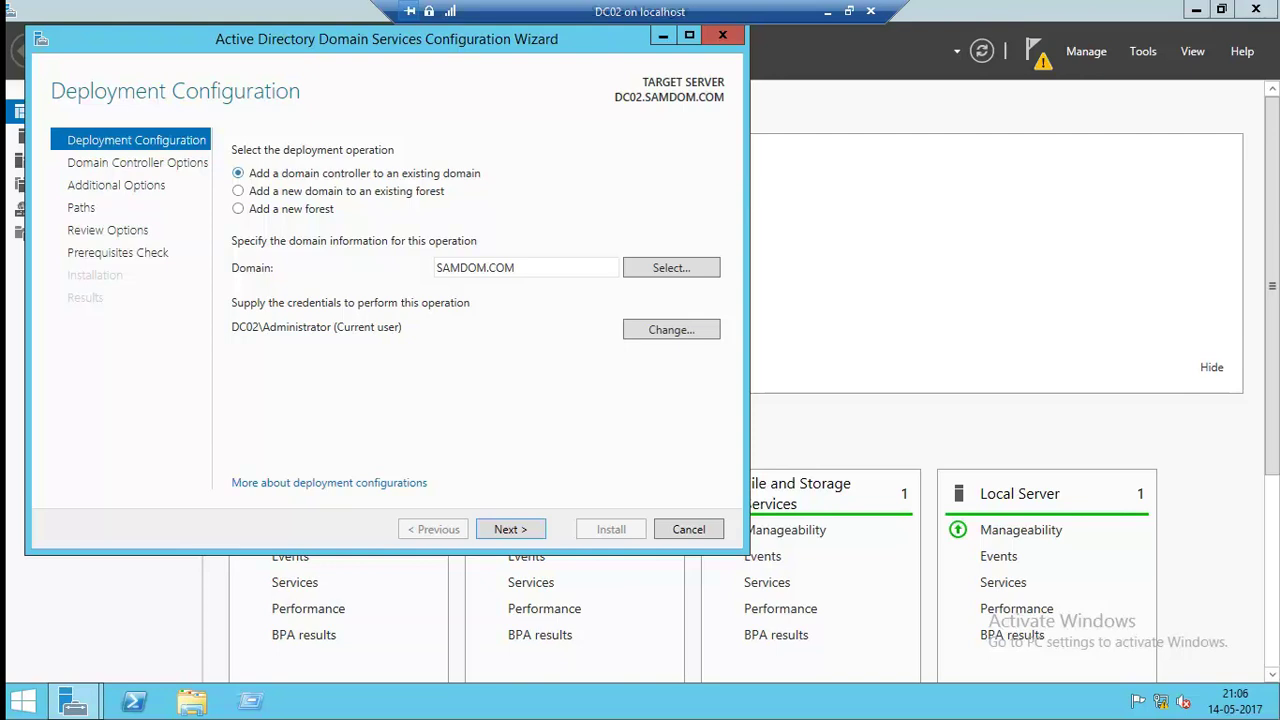
key(Tab)
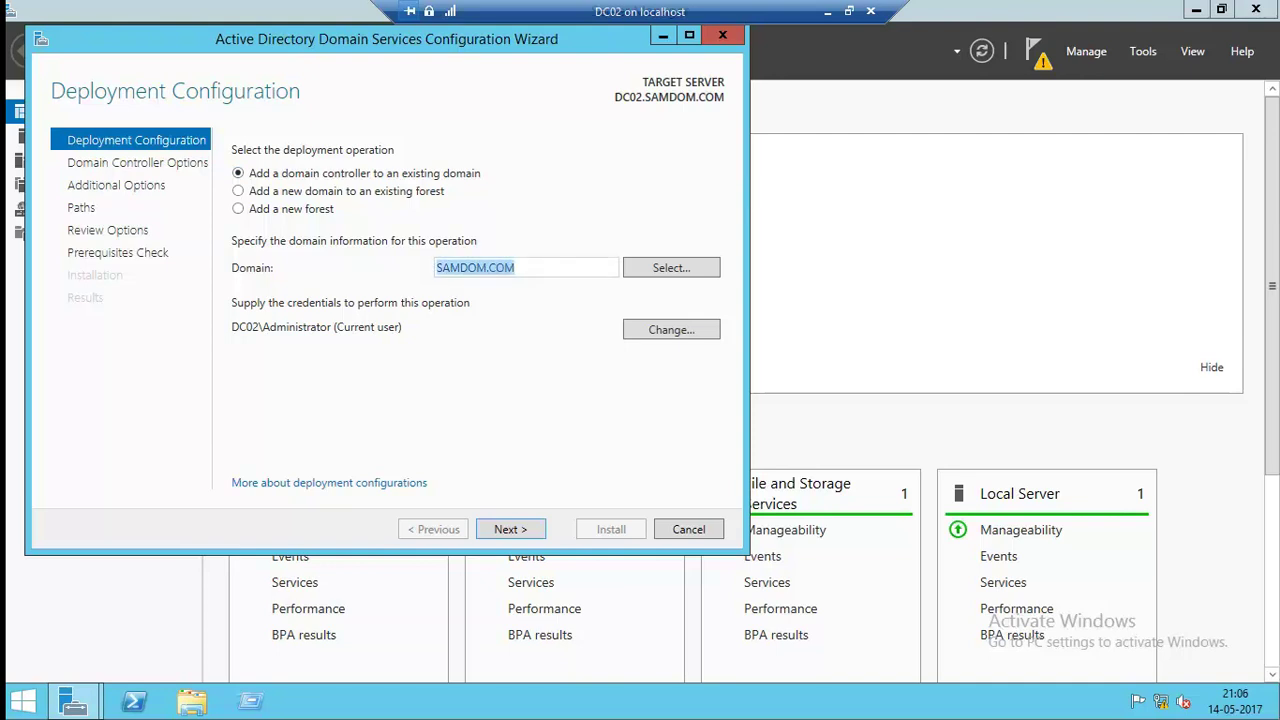
key(Tab)
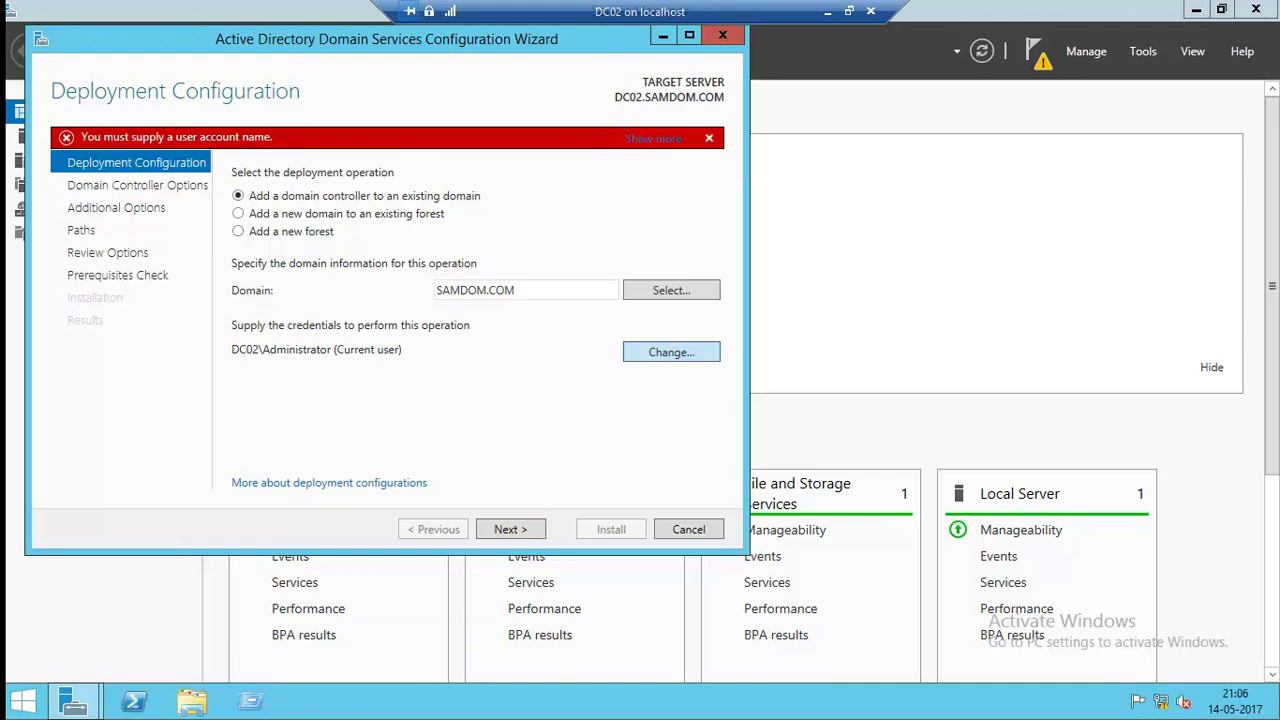
Enter the domain administrator's user name and password as the promotion credentials.
key(Return)
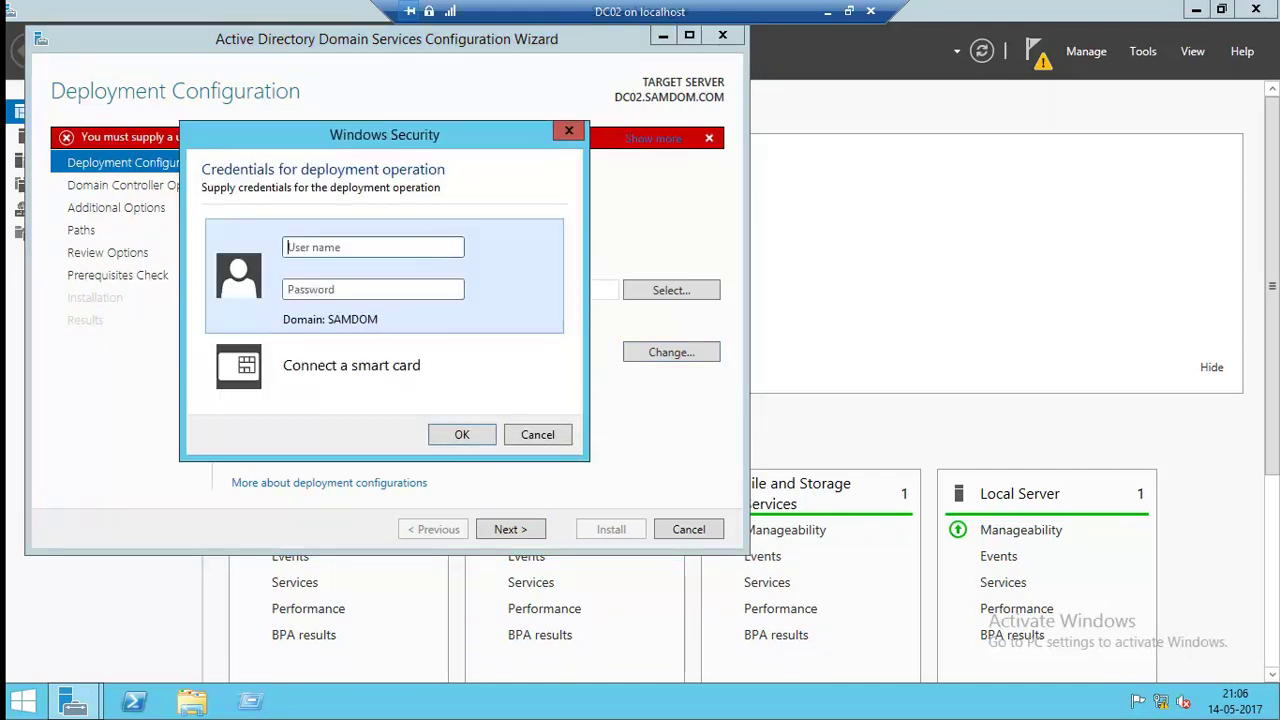
text(samdom\administrator)
key(Tab)
text(●●●●●●●)
key(Return)
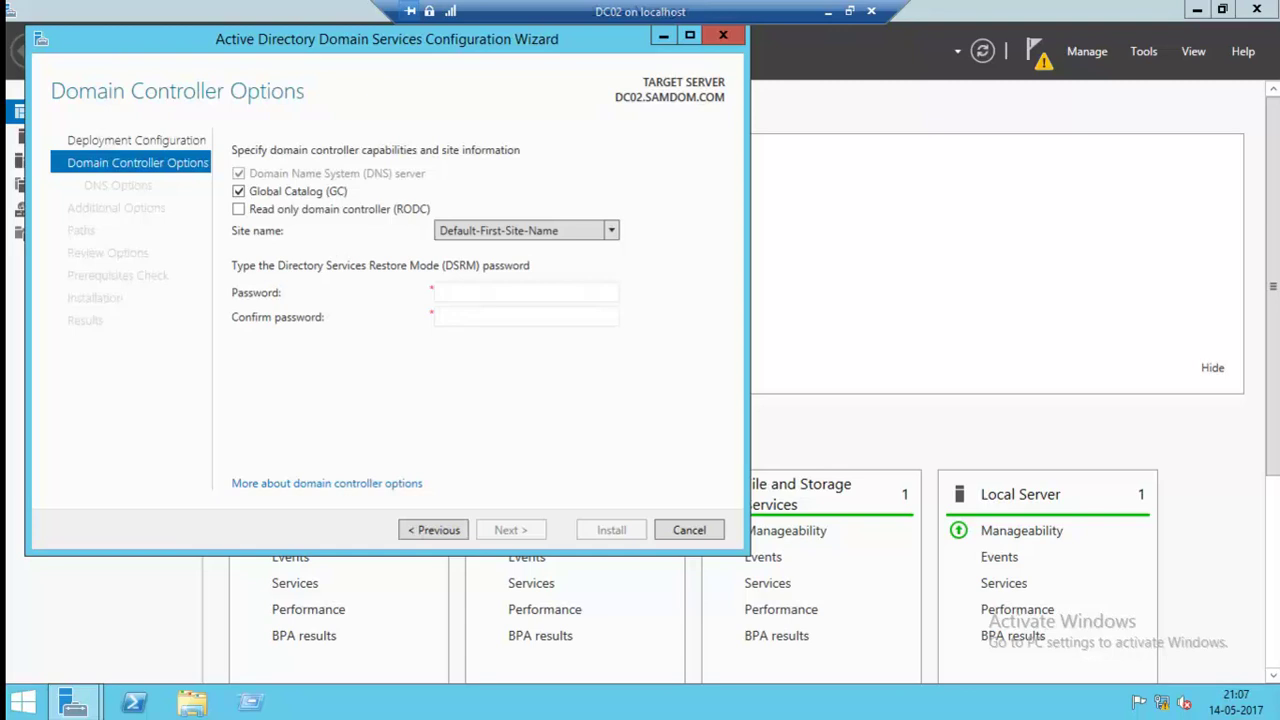
Keep site Default-First-Site-Name and enter and confirm the DSRM password.
key(alt+Down)
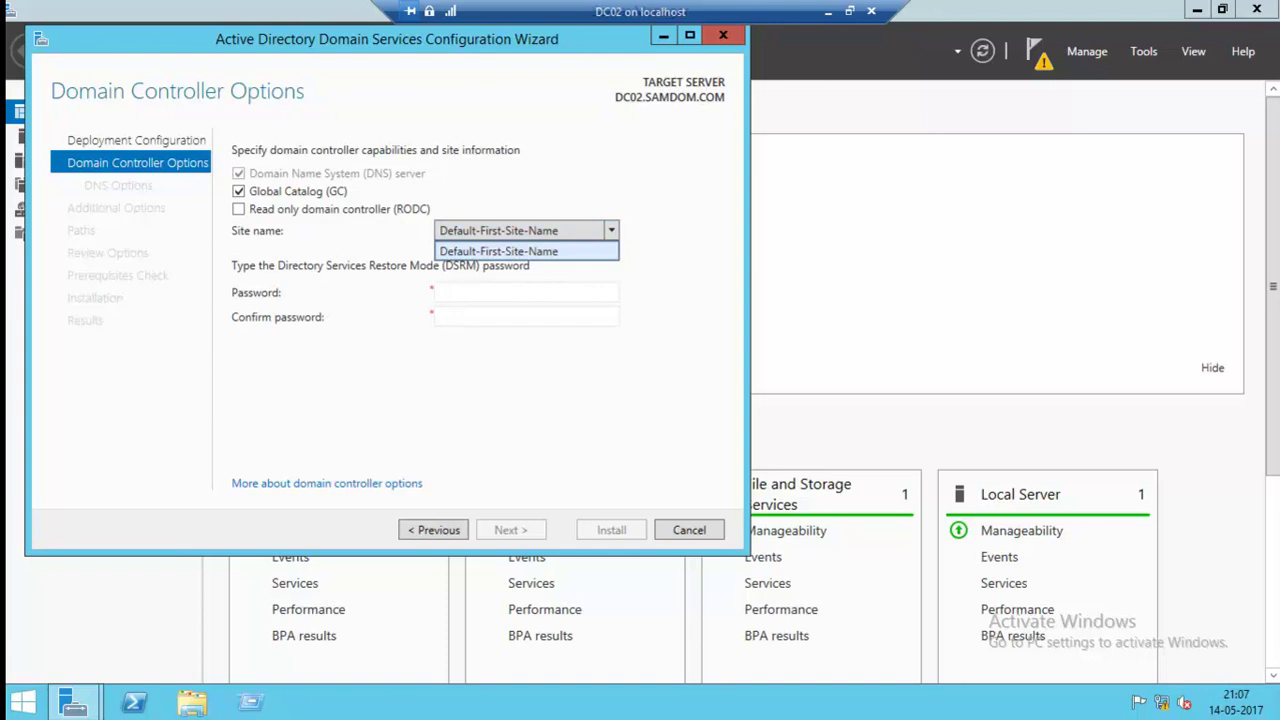
key(Return)
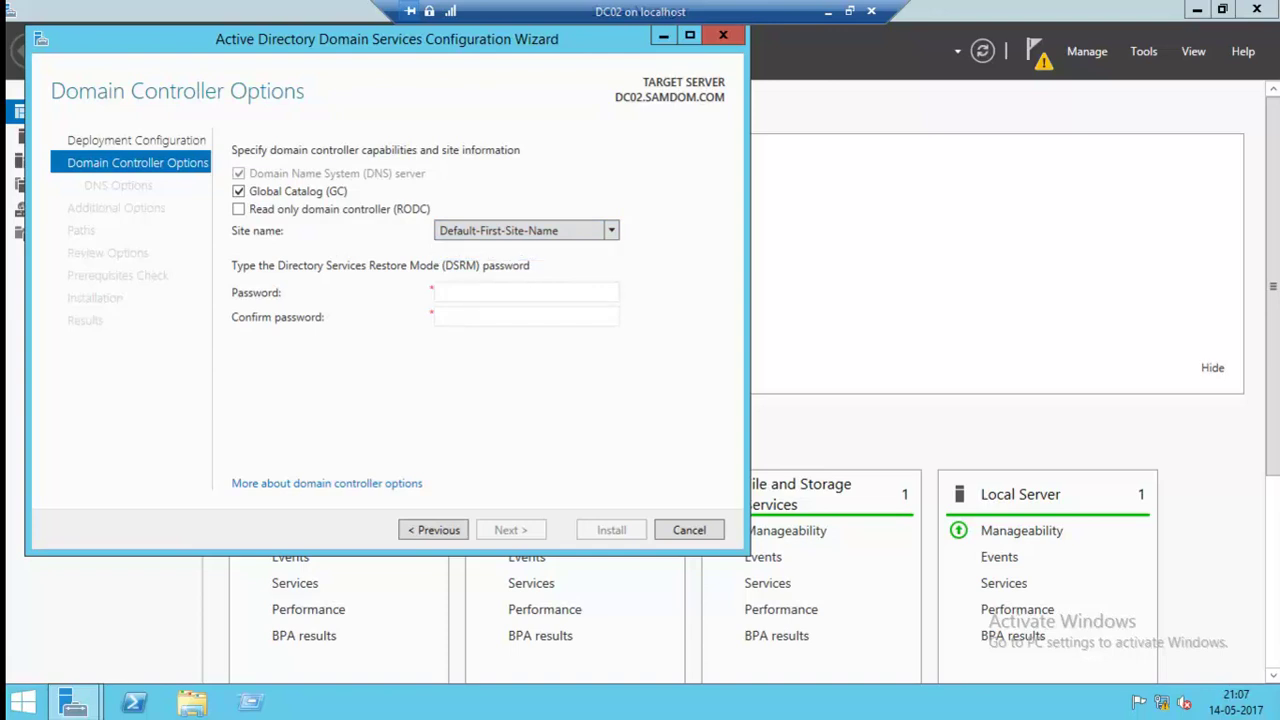
click(527, 292)
text(••••••••)
key(Tab)
text(••••••••)
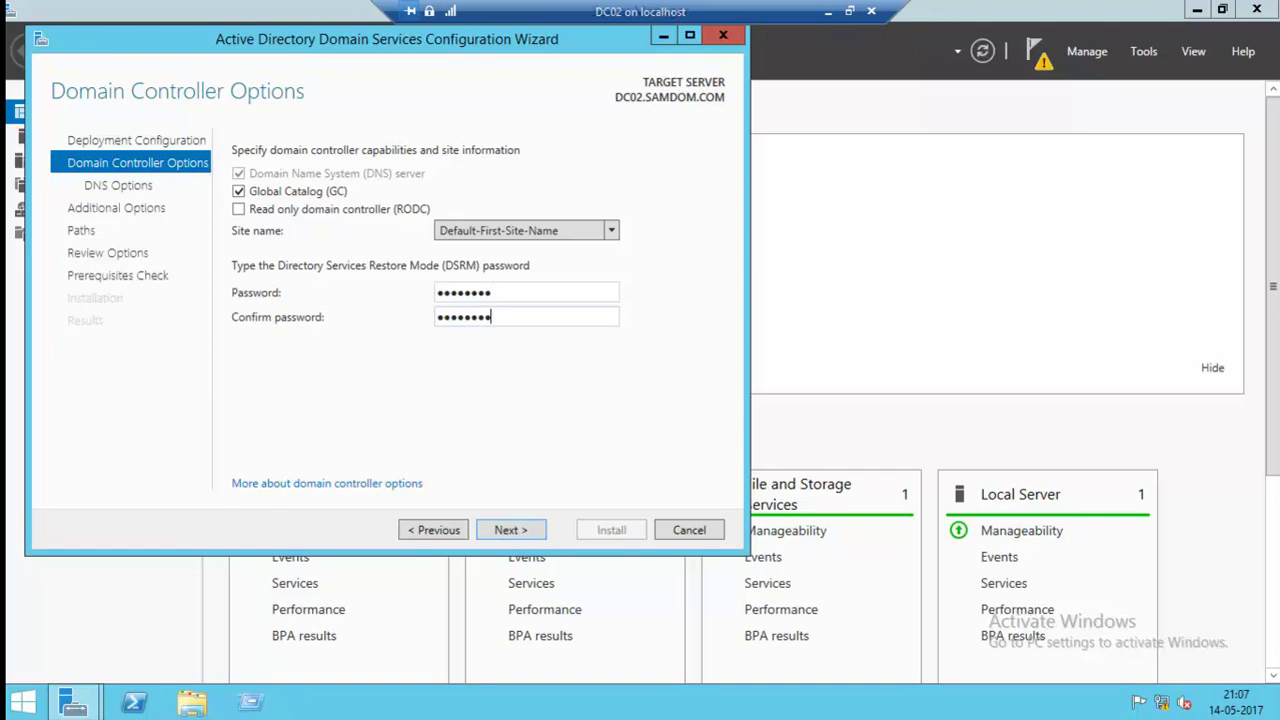
key(Return)
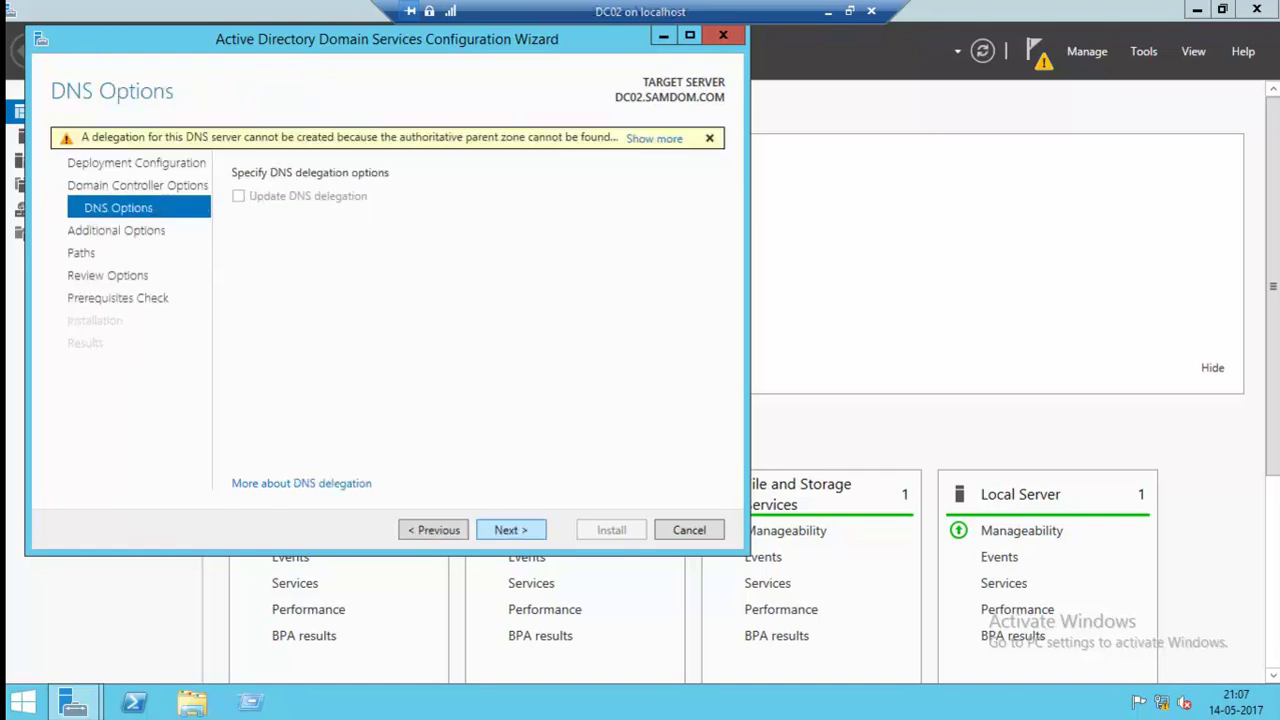
Skip the DNS delegation warning and replicate from DC01.SAMDOM.COM.
key(Return)
key(alt+Down)
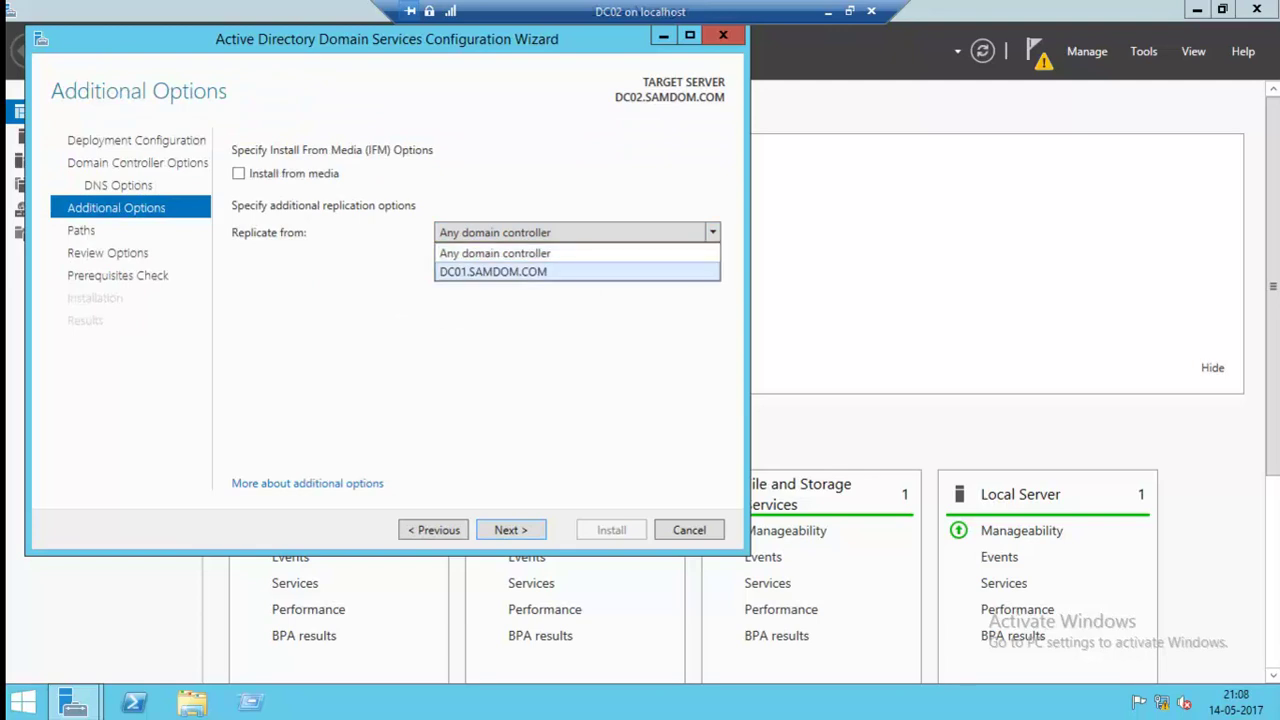
key(Return)
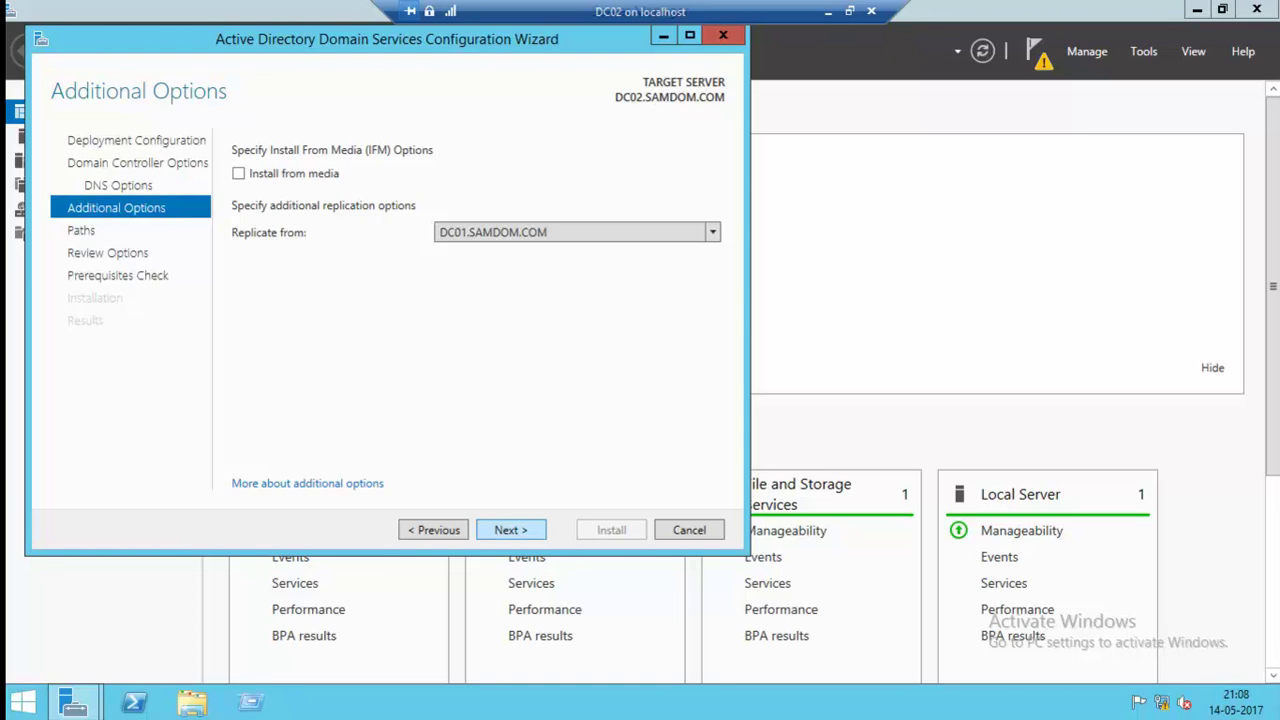
key(Return)
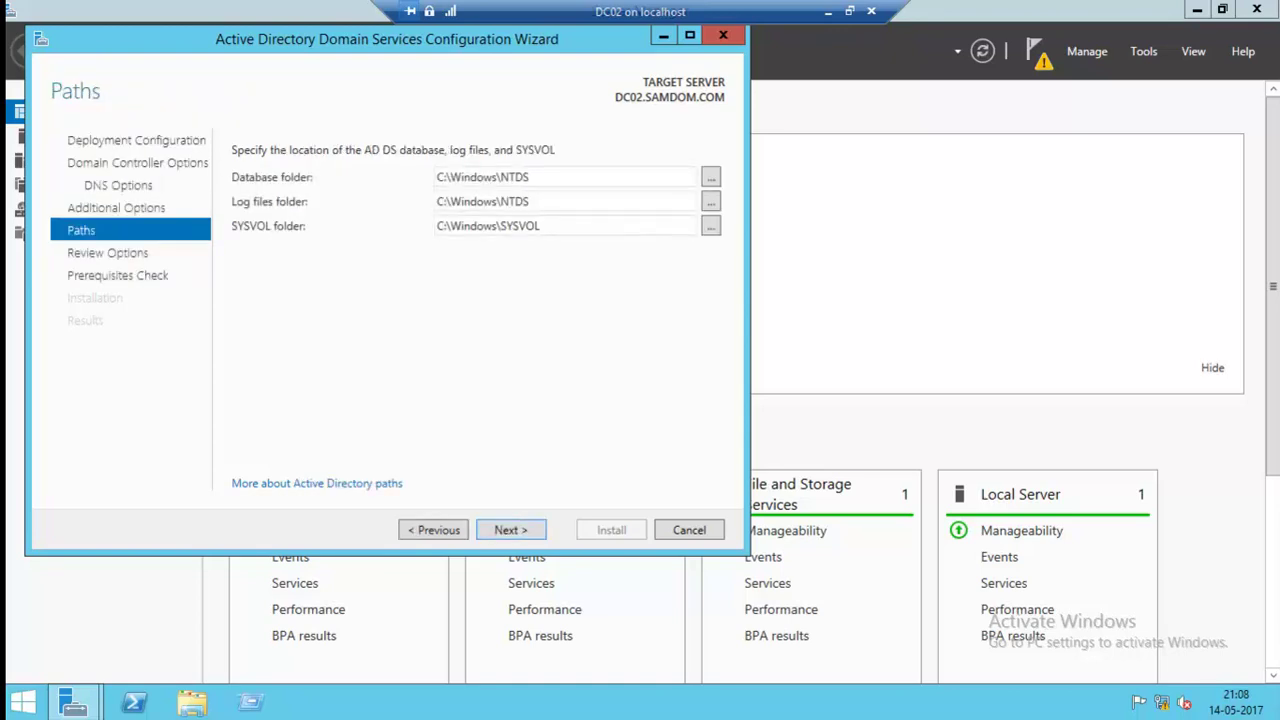
Accept the default paths and review options so the prerequisite checks run.
key(Return)
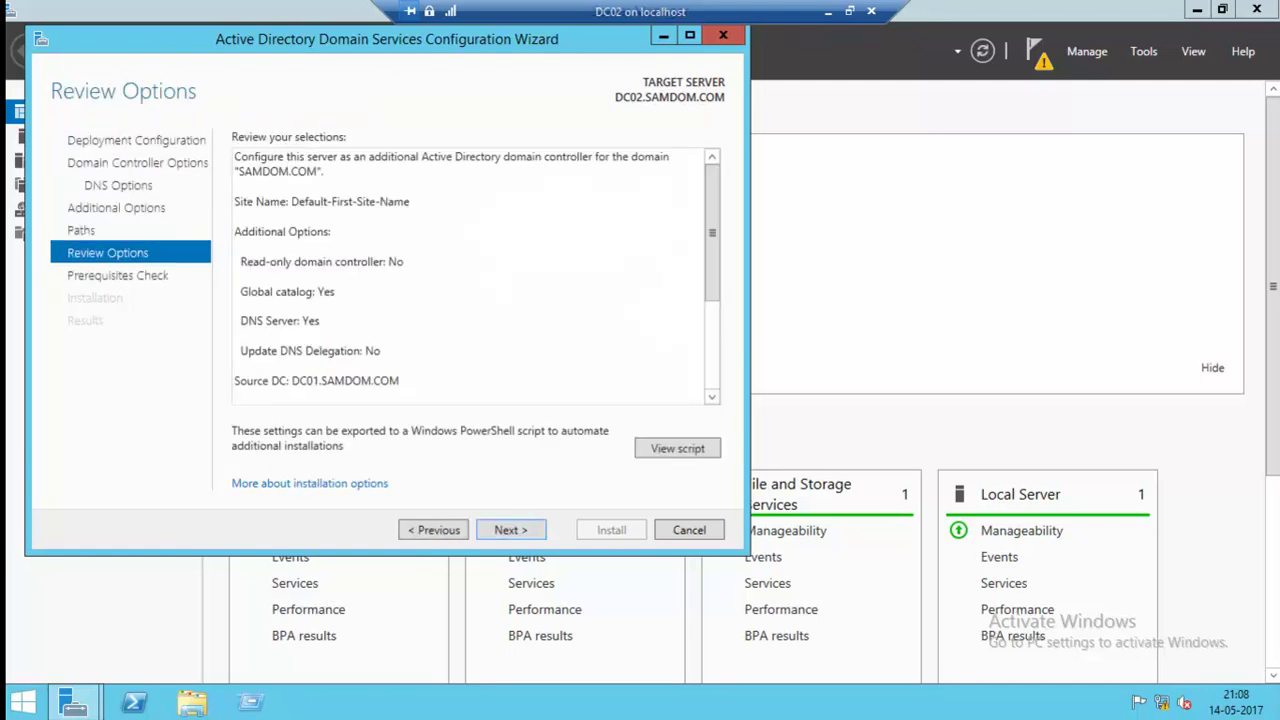
key(Return)
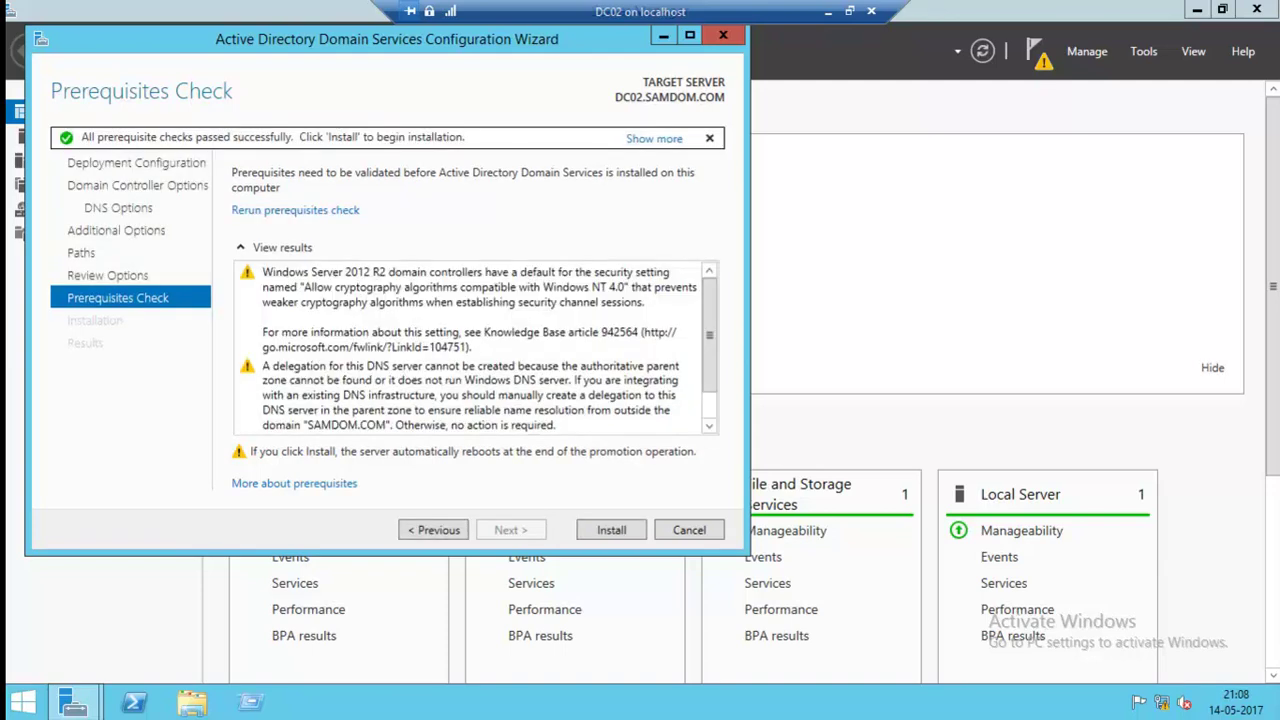
Install AD DS on DC02 and dismiss the sign-out notice as it restarts.
key(Return)
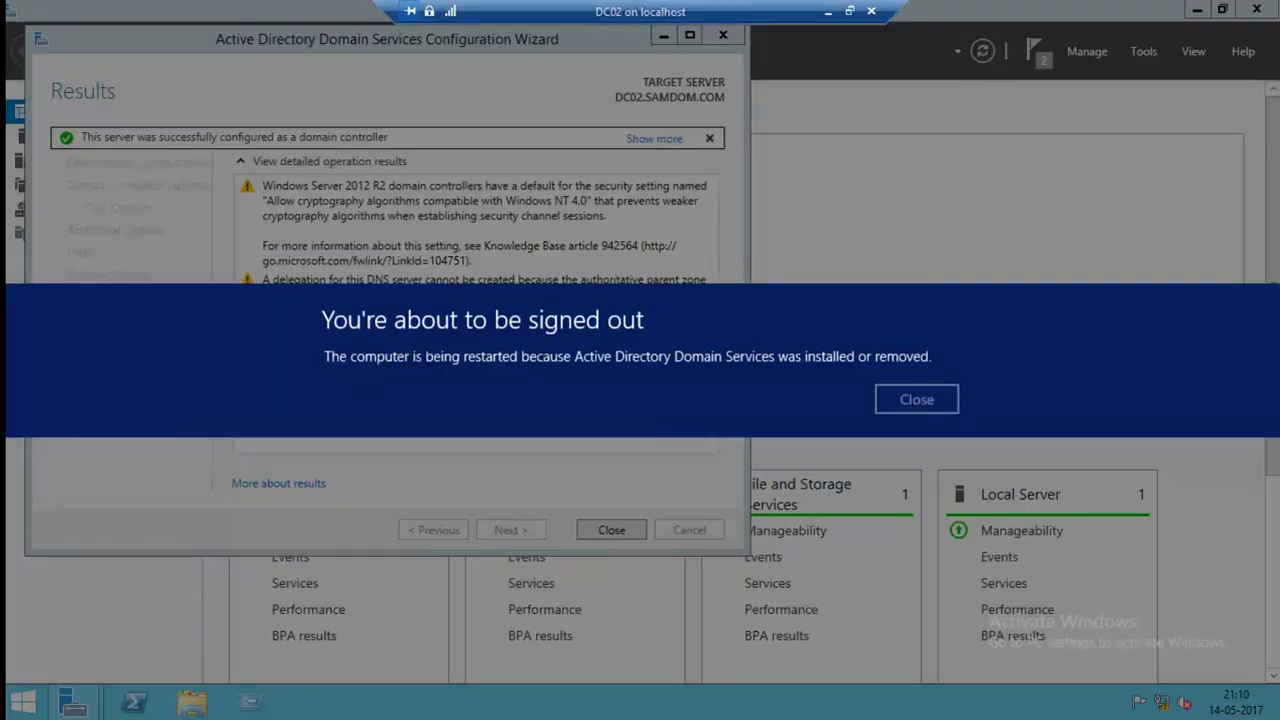
key(Return)
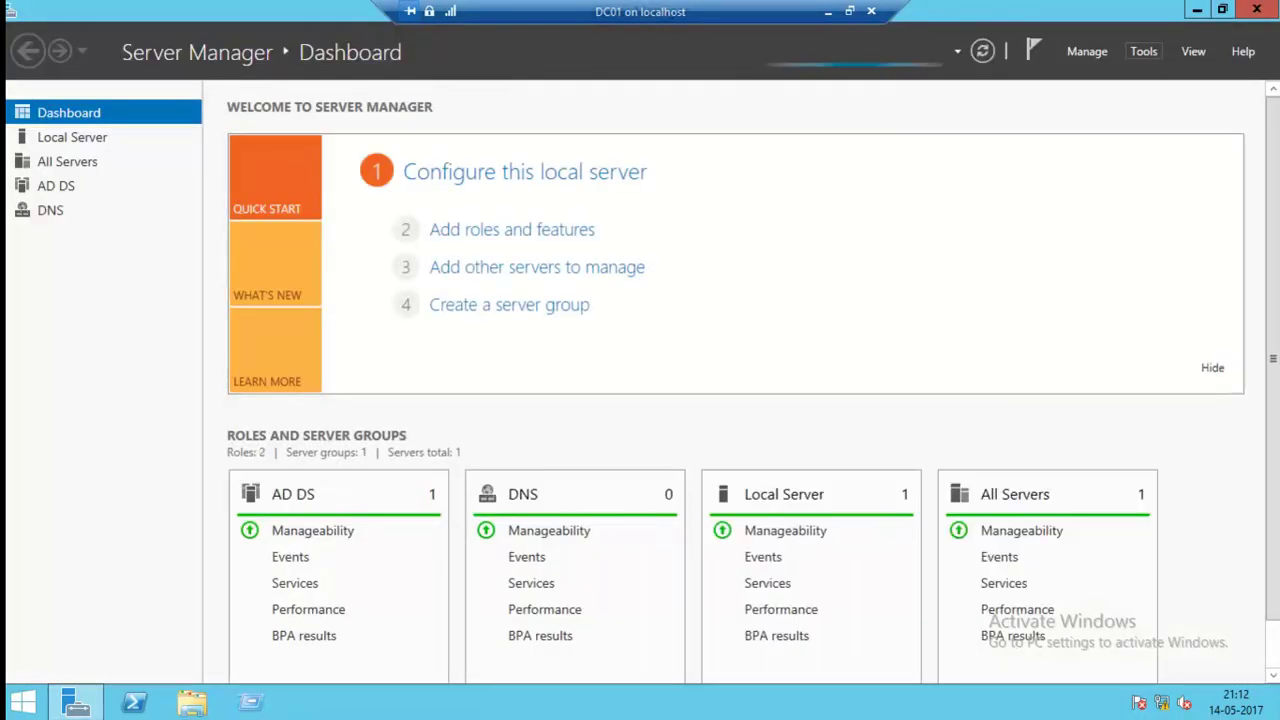
Open ADUC on DC01 and view Domain Controllers listing DC01 and DC02 with full site names.
click(1143, 51)
click(1143, 51)
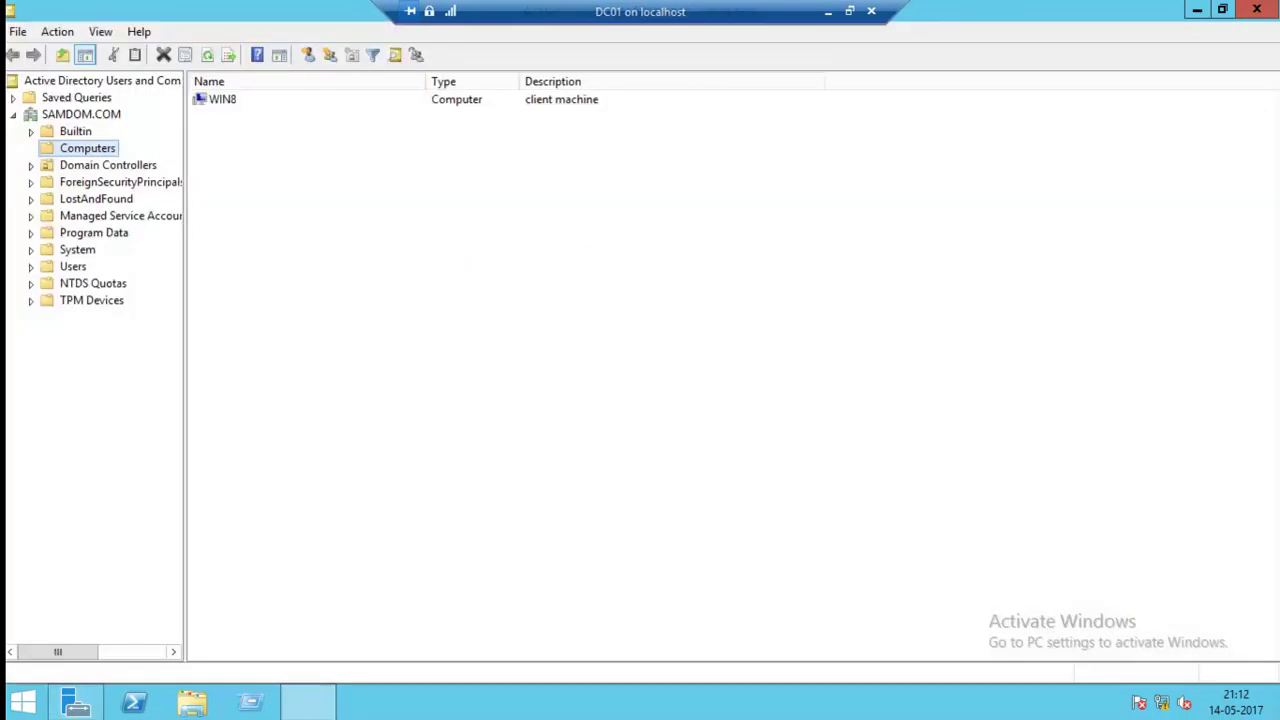
click(108, 165)
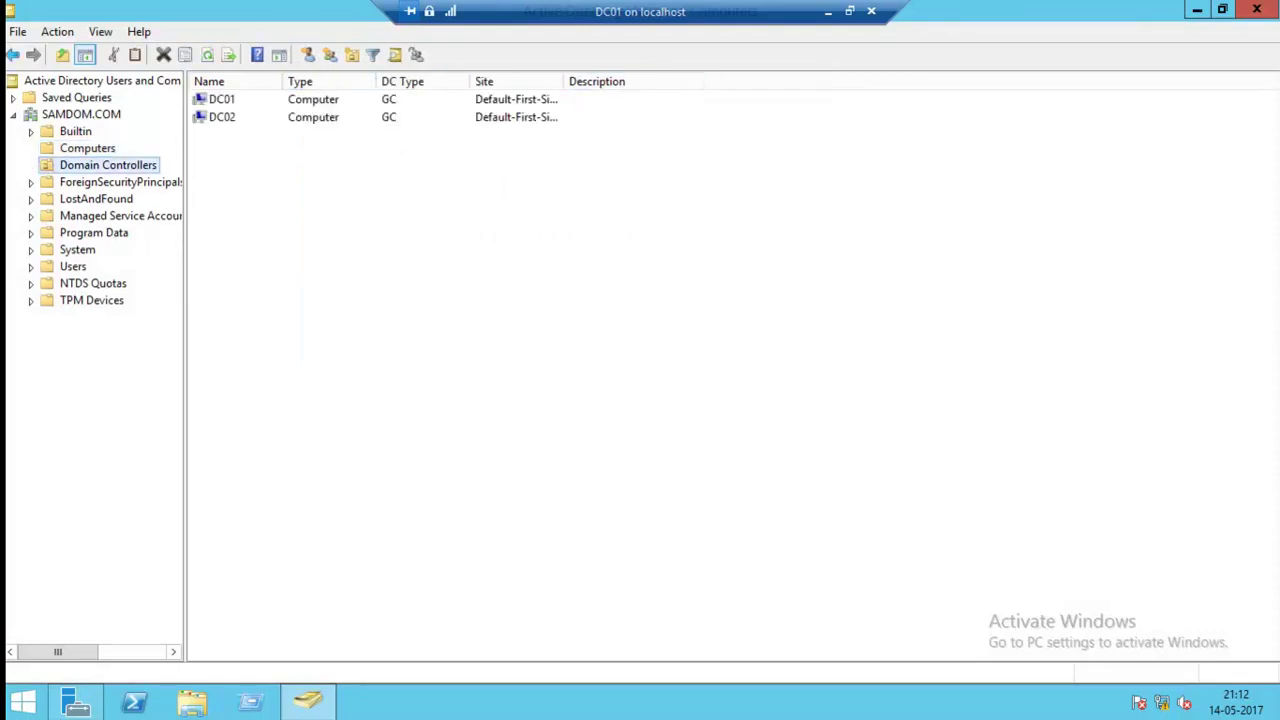
double_click(565, 81)
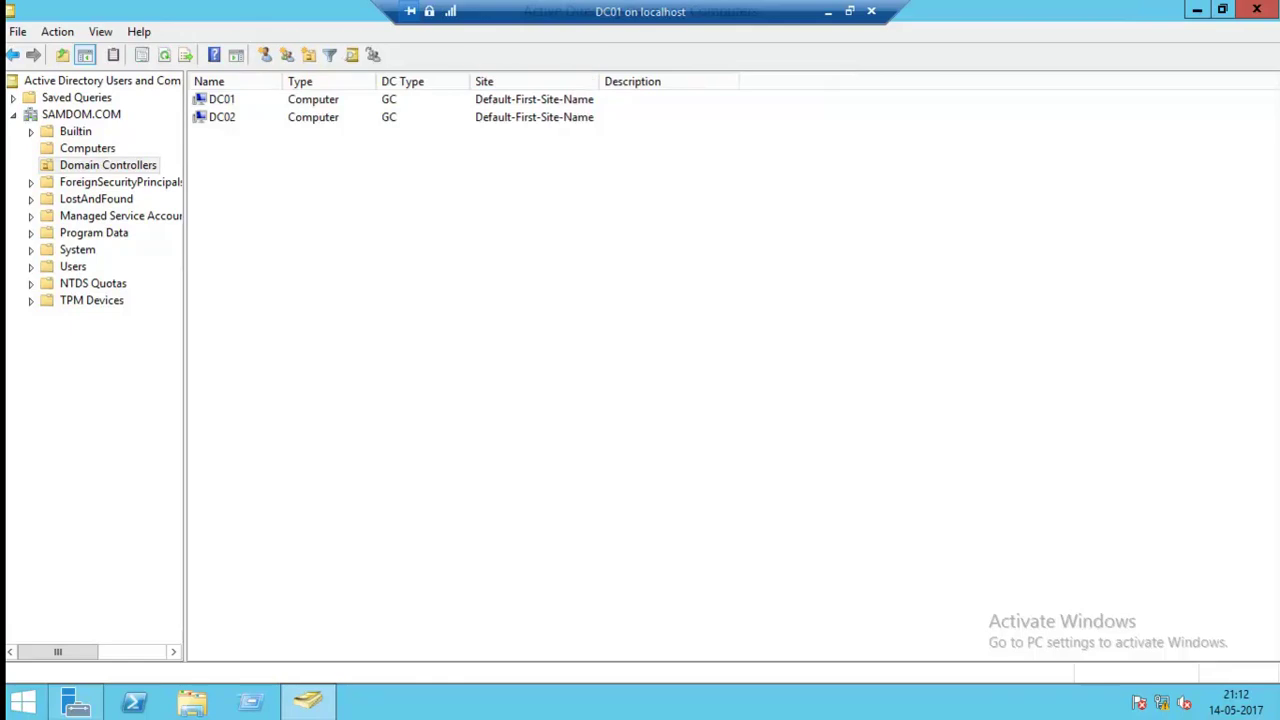
click(76, 702)
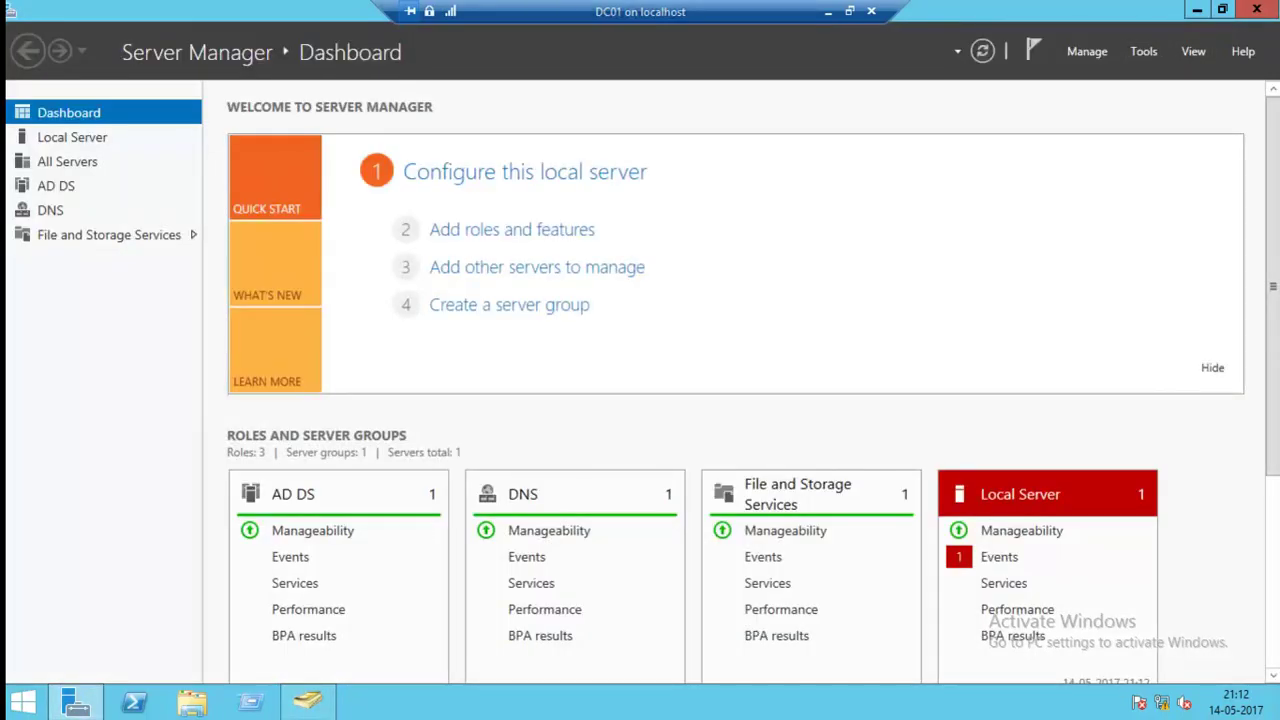
Launch Active Directory Sites and Services and expand Sites > Default-First-Site-Name.
click(1143, 51)
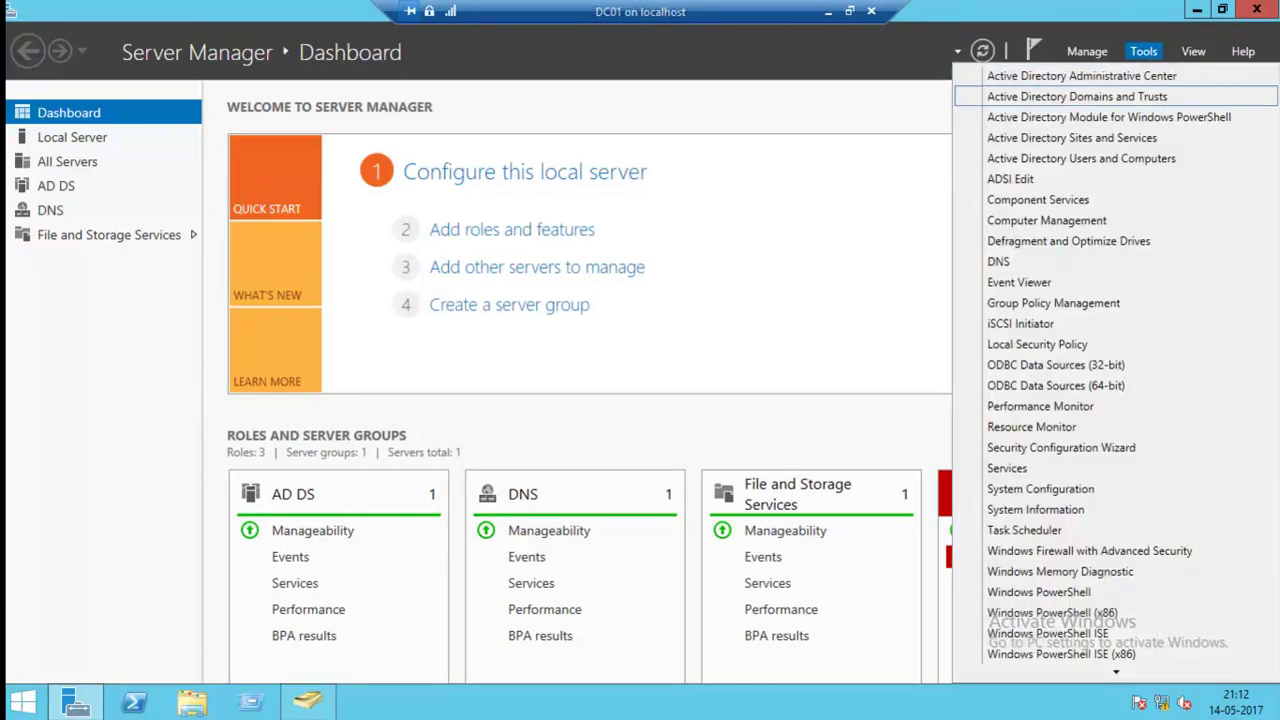
click(1072, 137)
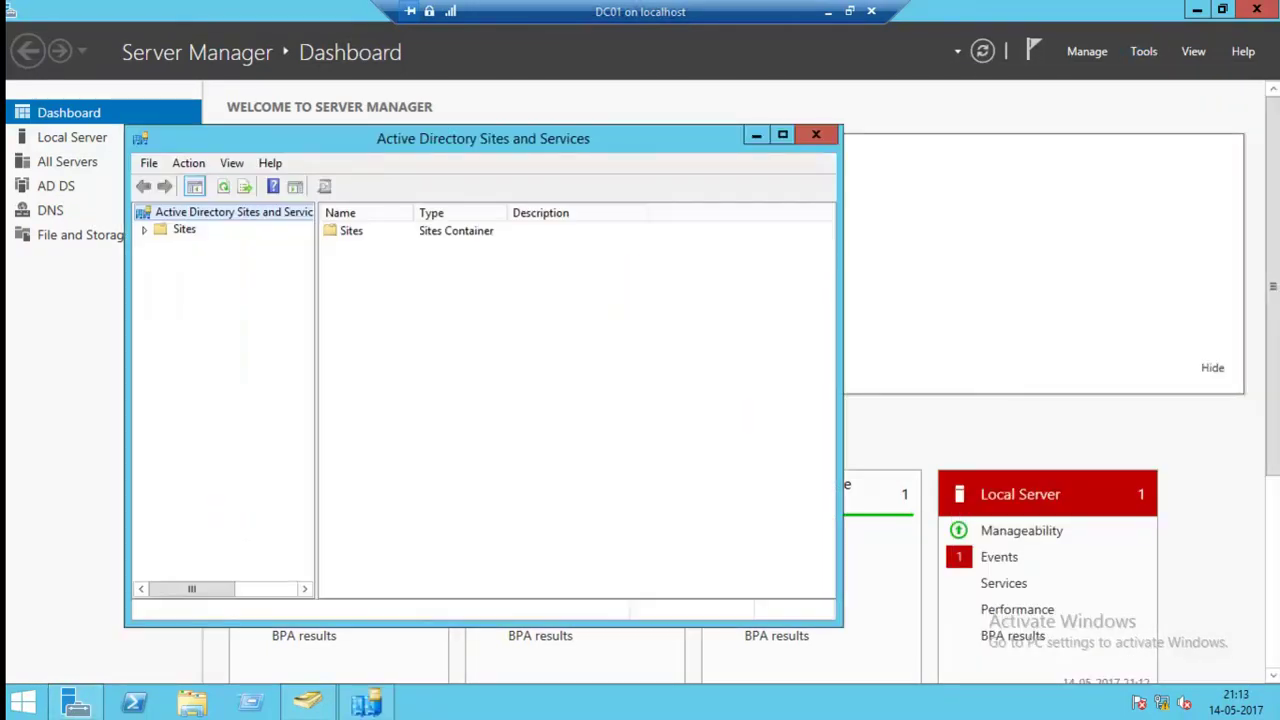
click(72, 137)
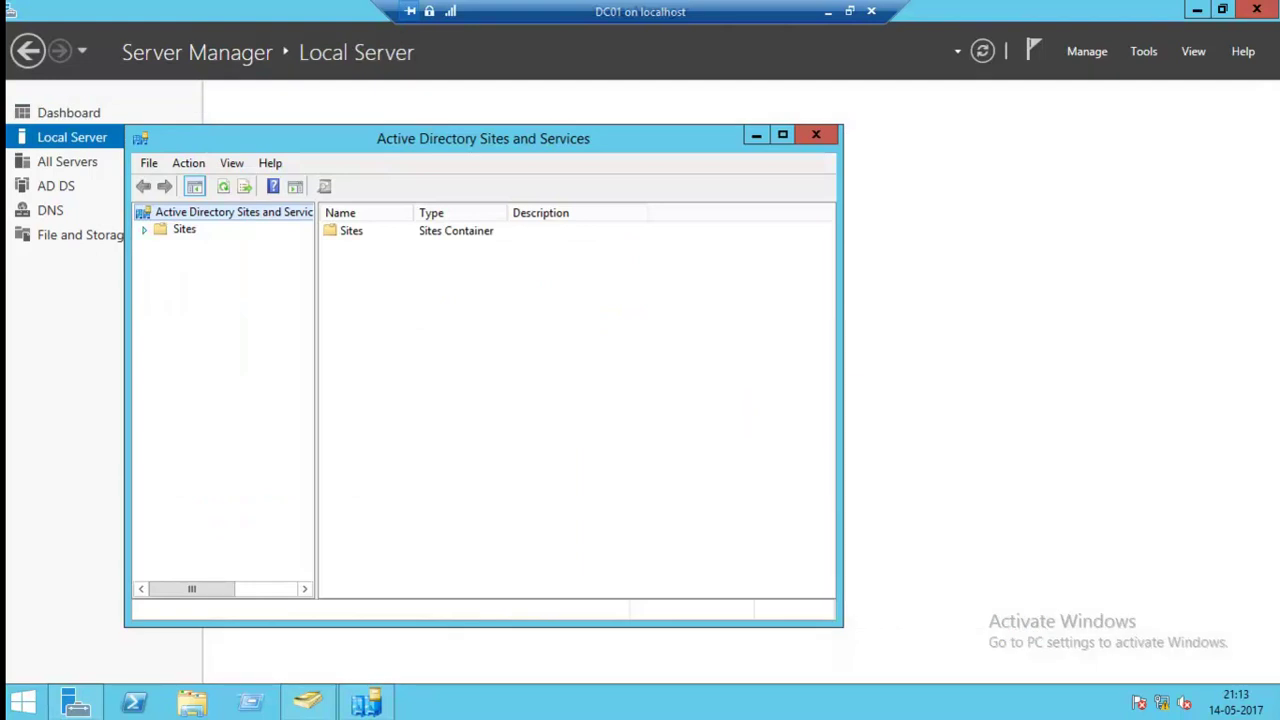
click(144, 229)
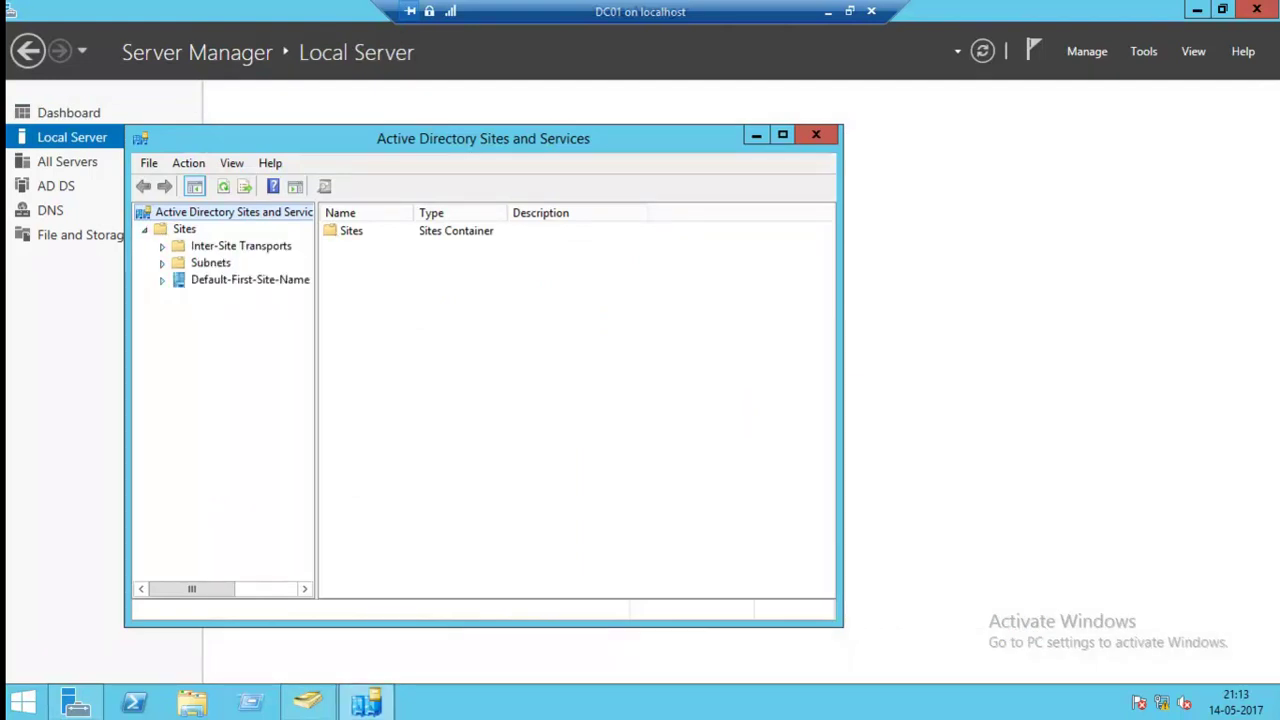
click(162, 280)
Expand DC01 and DC02 under the site's Servers container to view each one's NTDS Settings.
click(226, 297)
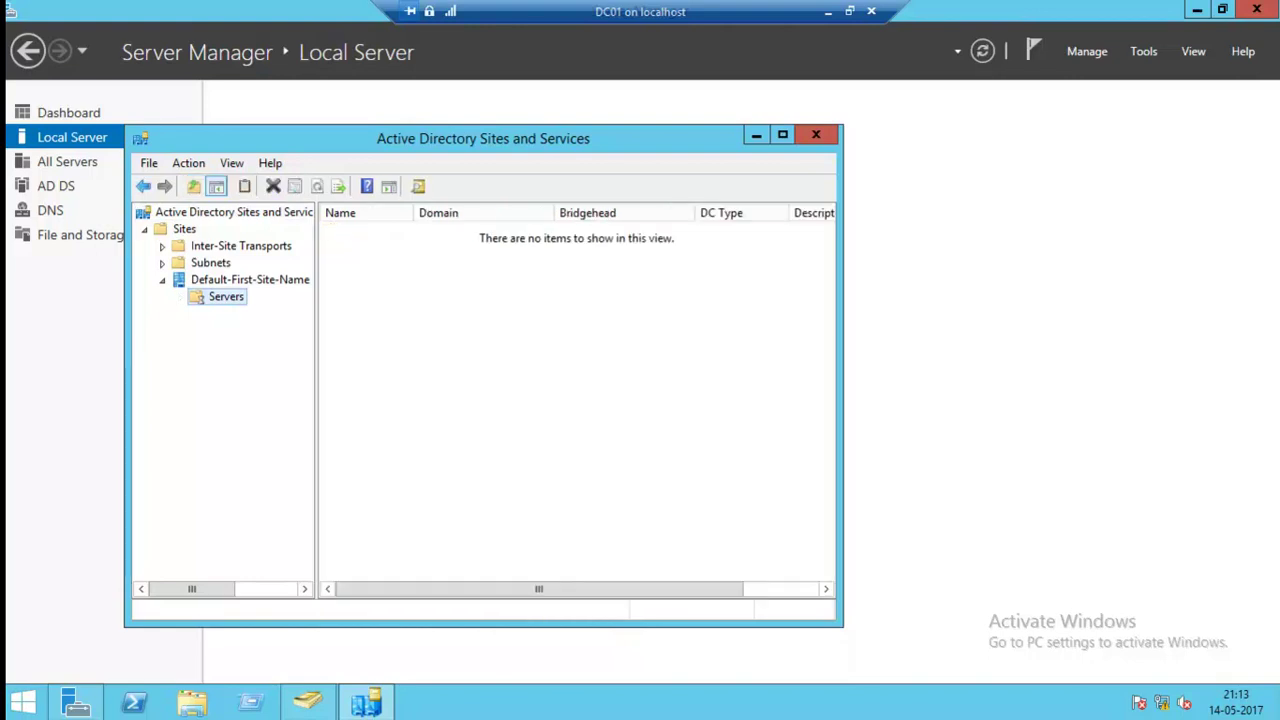
click(180, 297)
click(239, 313)
click(198, 313)
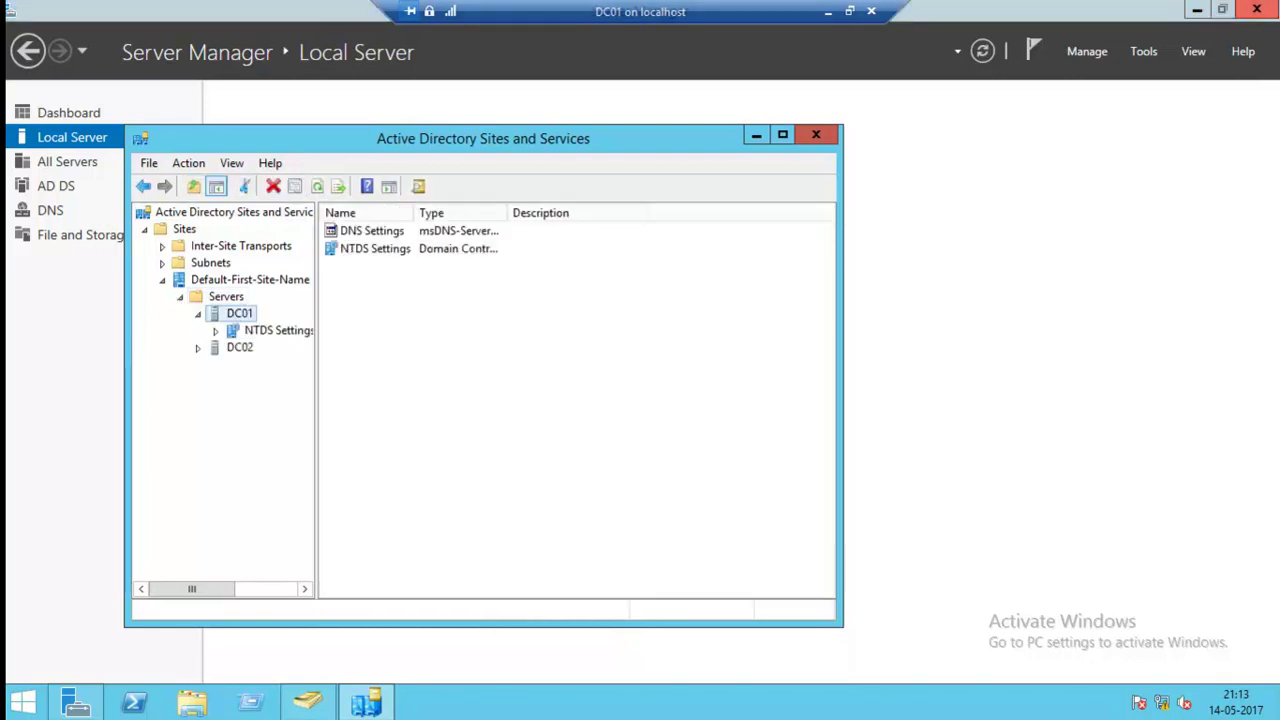
click(277, 330)
click(239, 347)
click(198, 347)
click(278, 364)
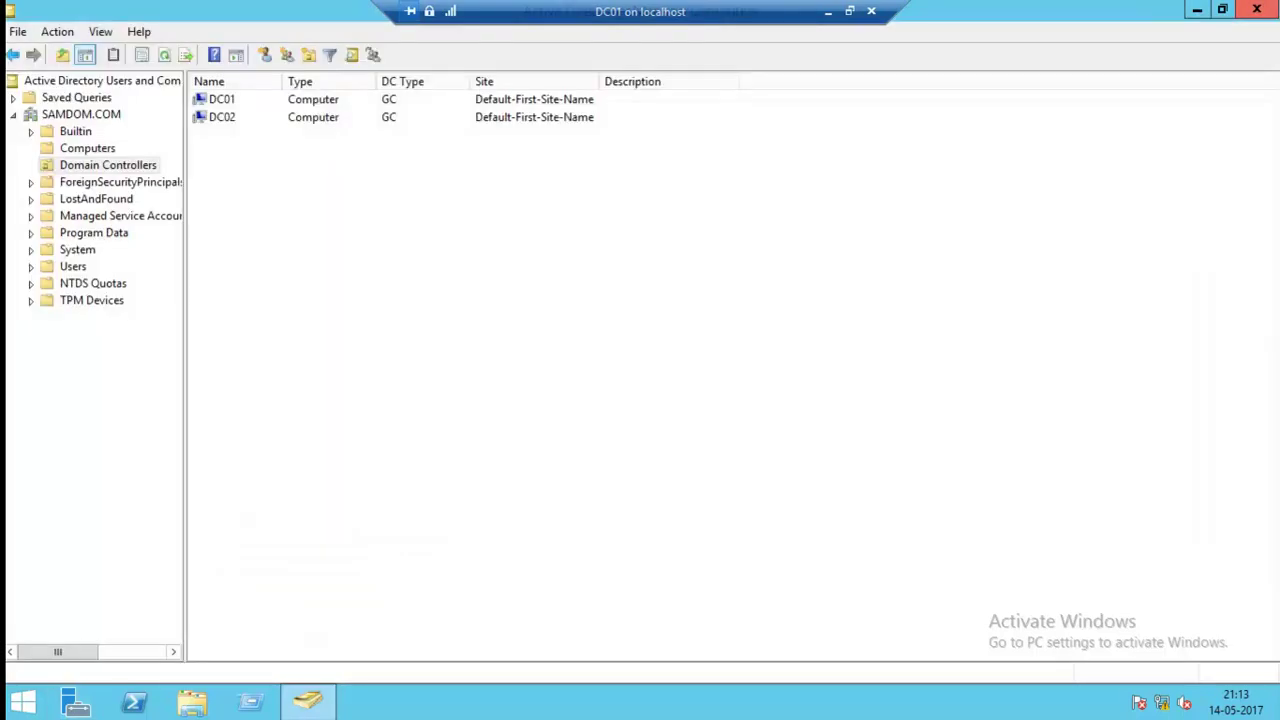
Close Users and Computers on DC01, then sign in to DC02 as the domain Administrator.
click(1256, 9)
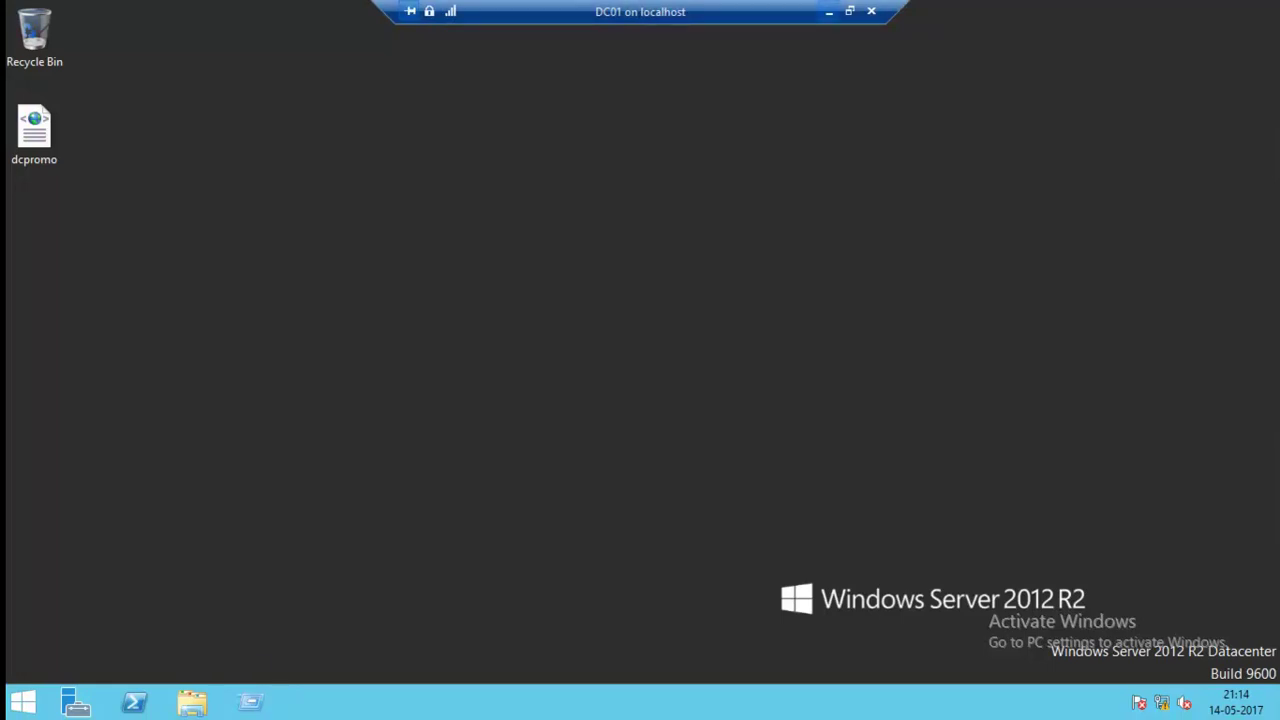
click(828, 12)
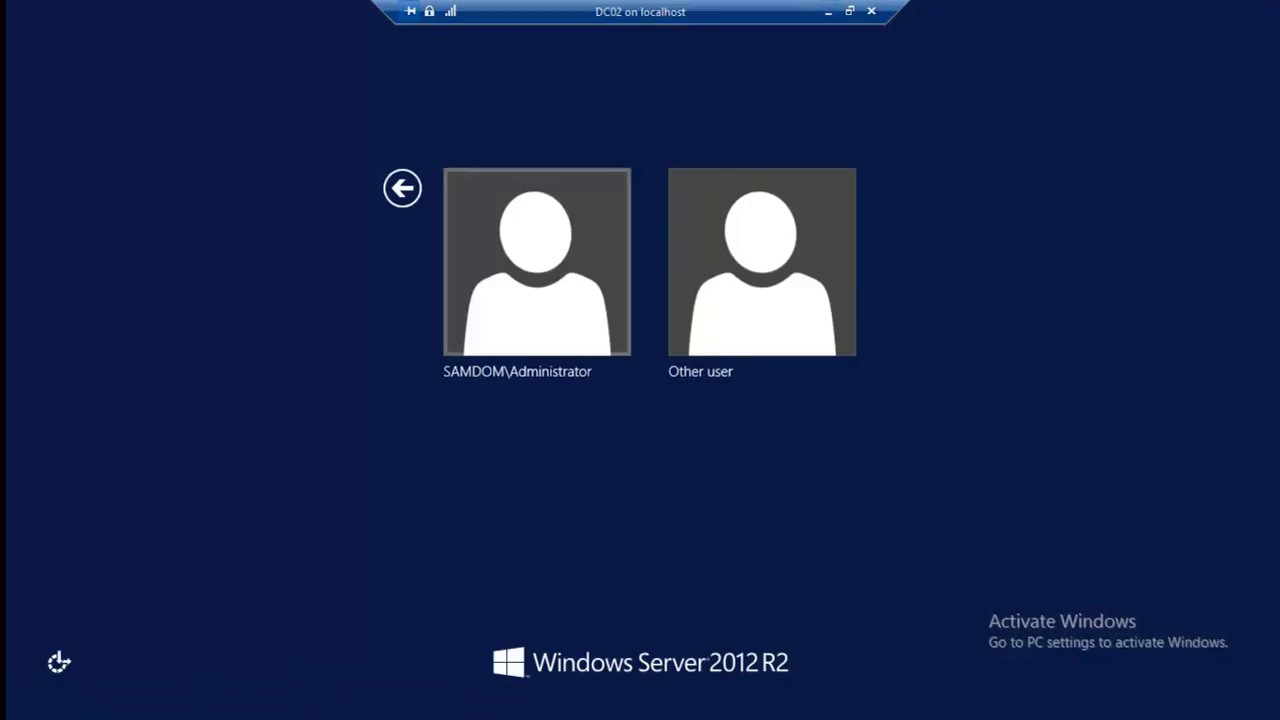
click(537, 262)
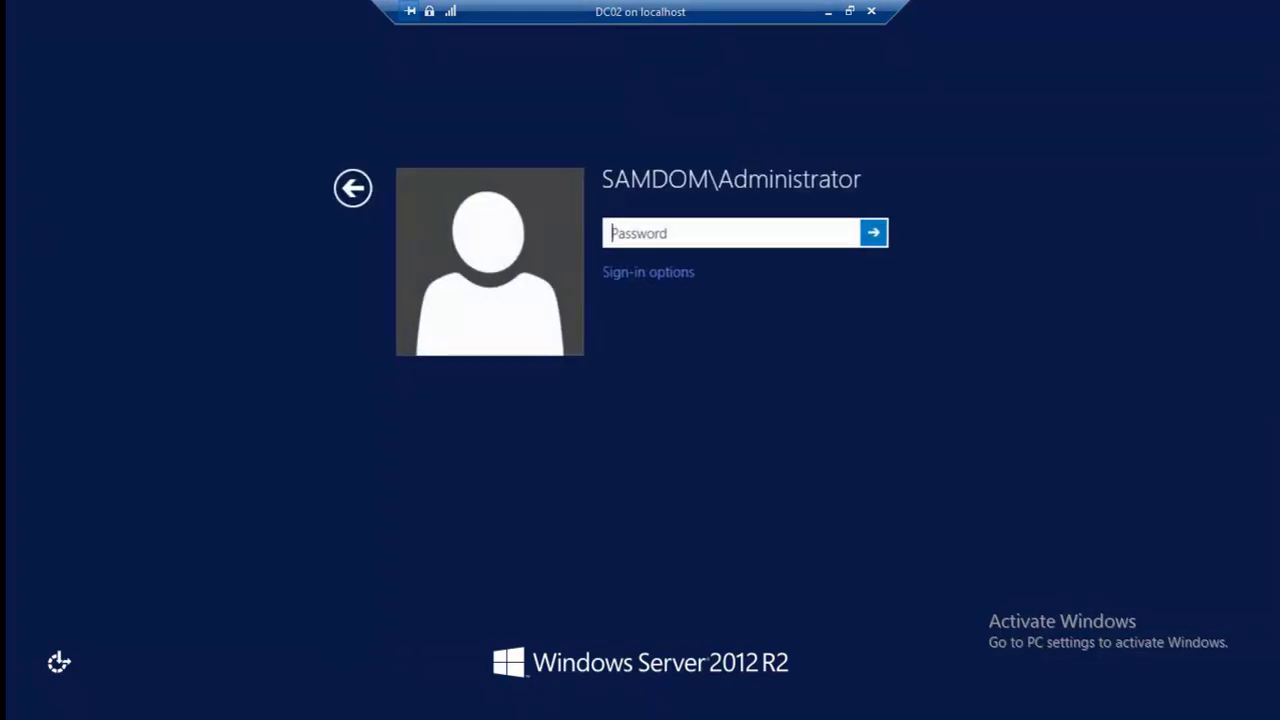
text(********)
key(Return)
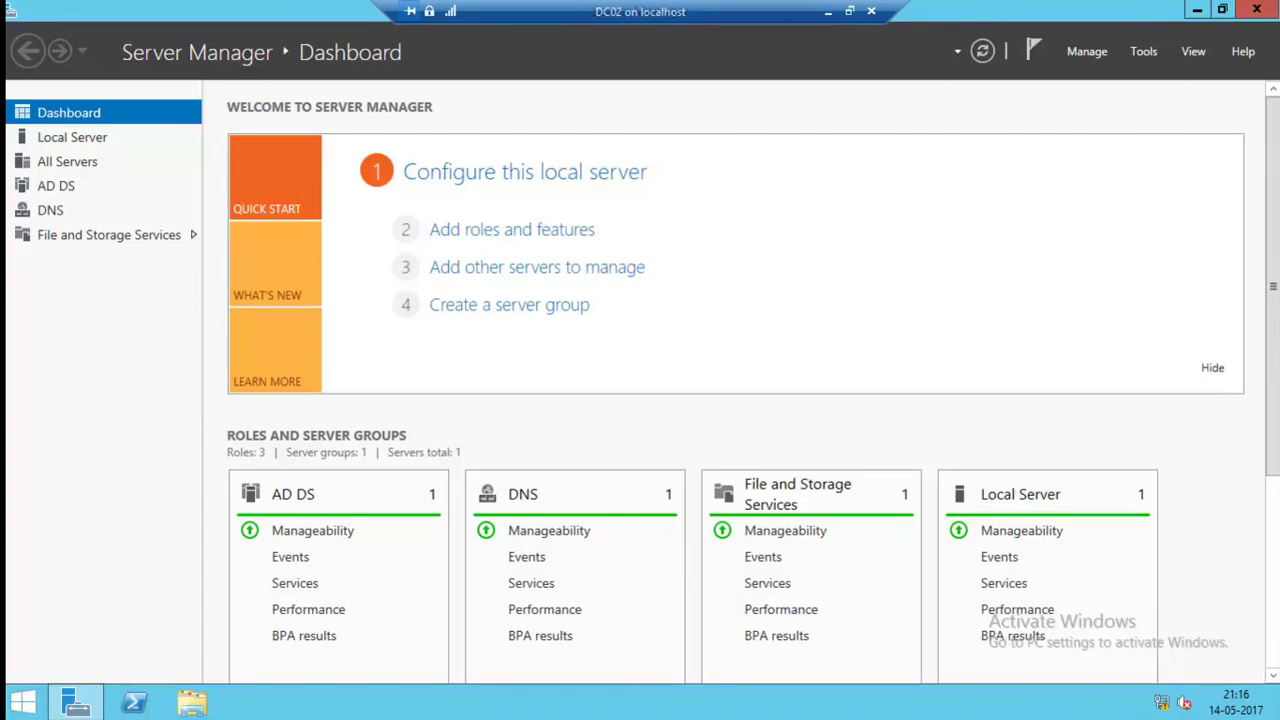
Open the Tools menu in DC02's loaded Server Manager dashboard.
click(1143, 51)
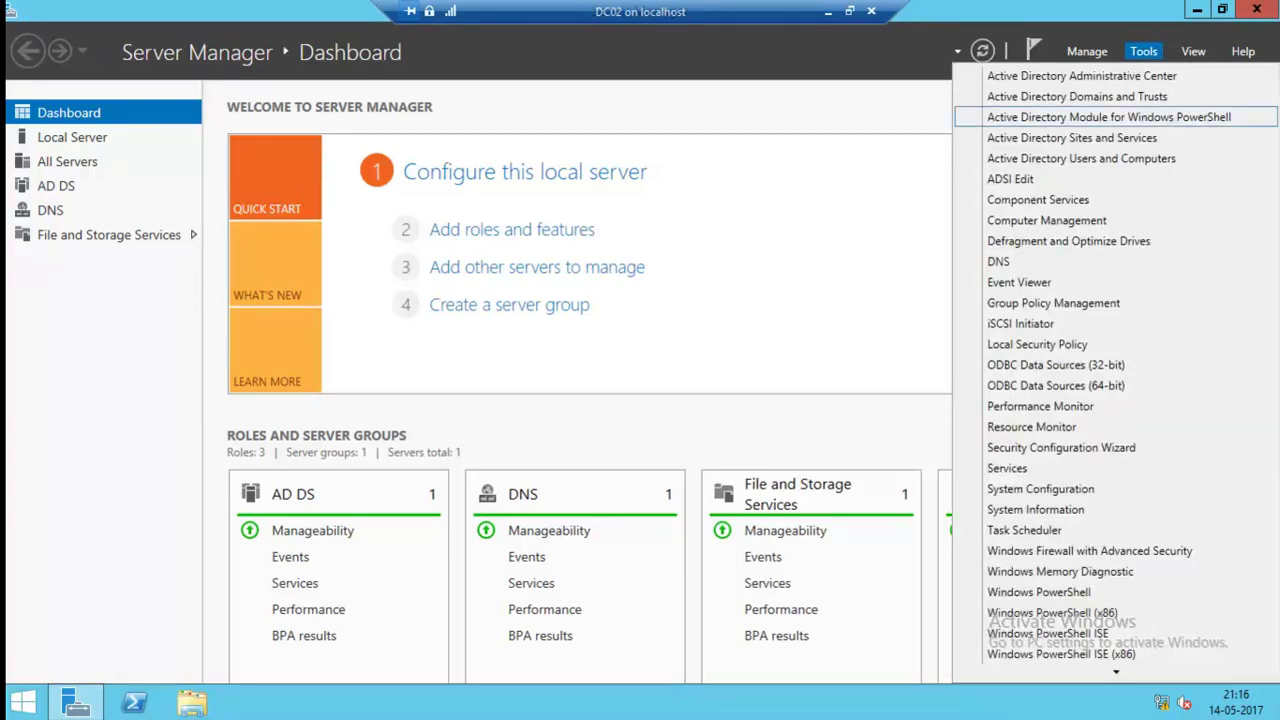
Open Users and Computers maximized, check Domain Controllers lists DC01 and DC02, then close it.
key(Return)
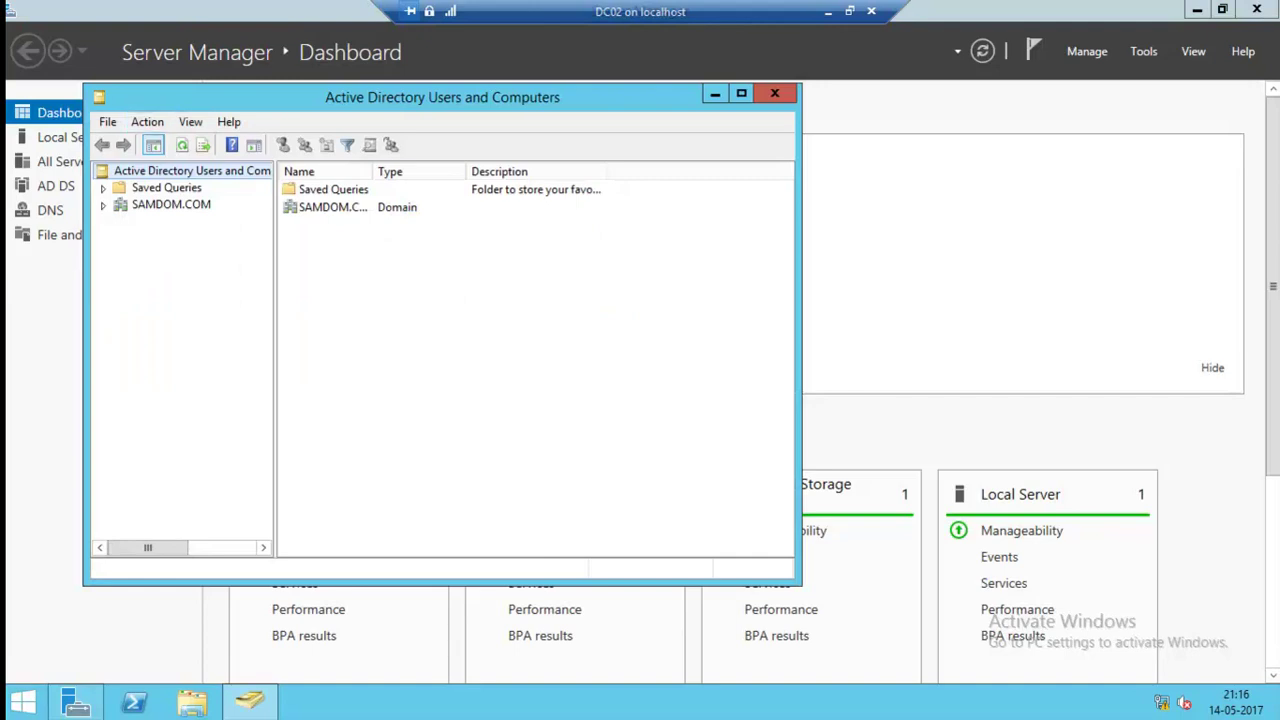
key(super+Up)
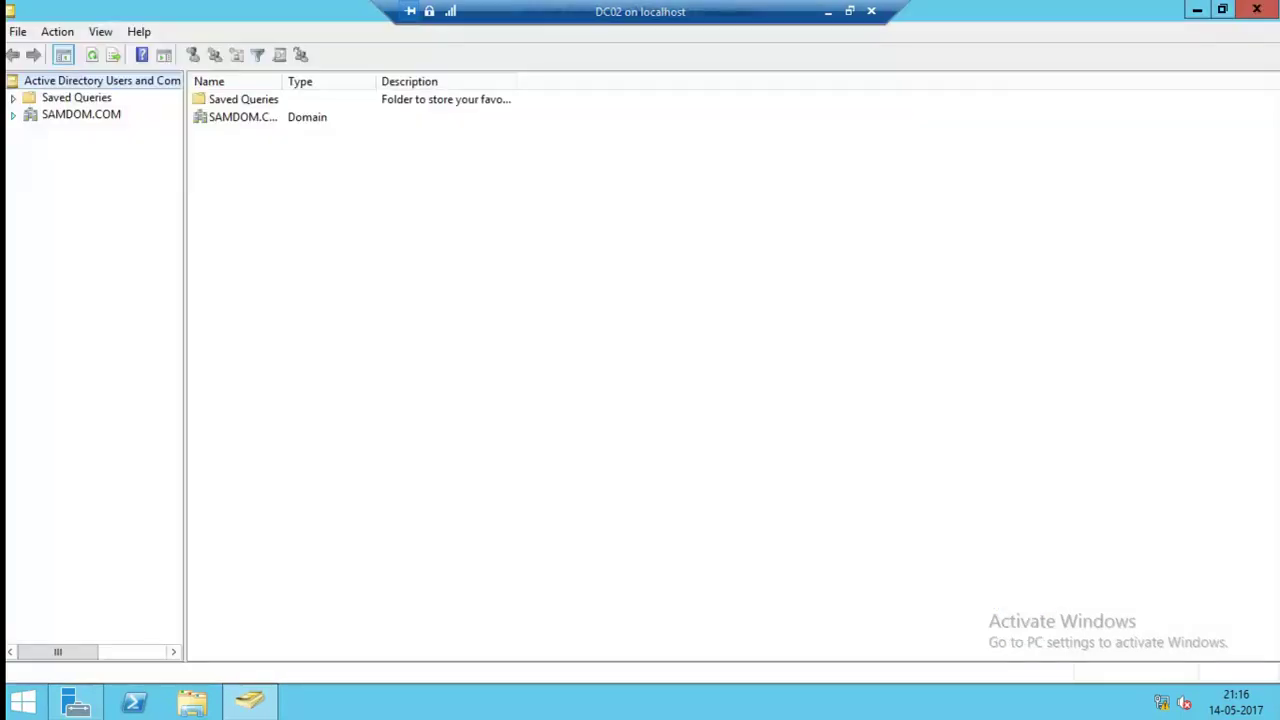
click(108, 165)
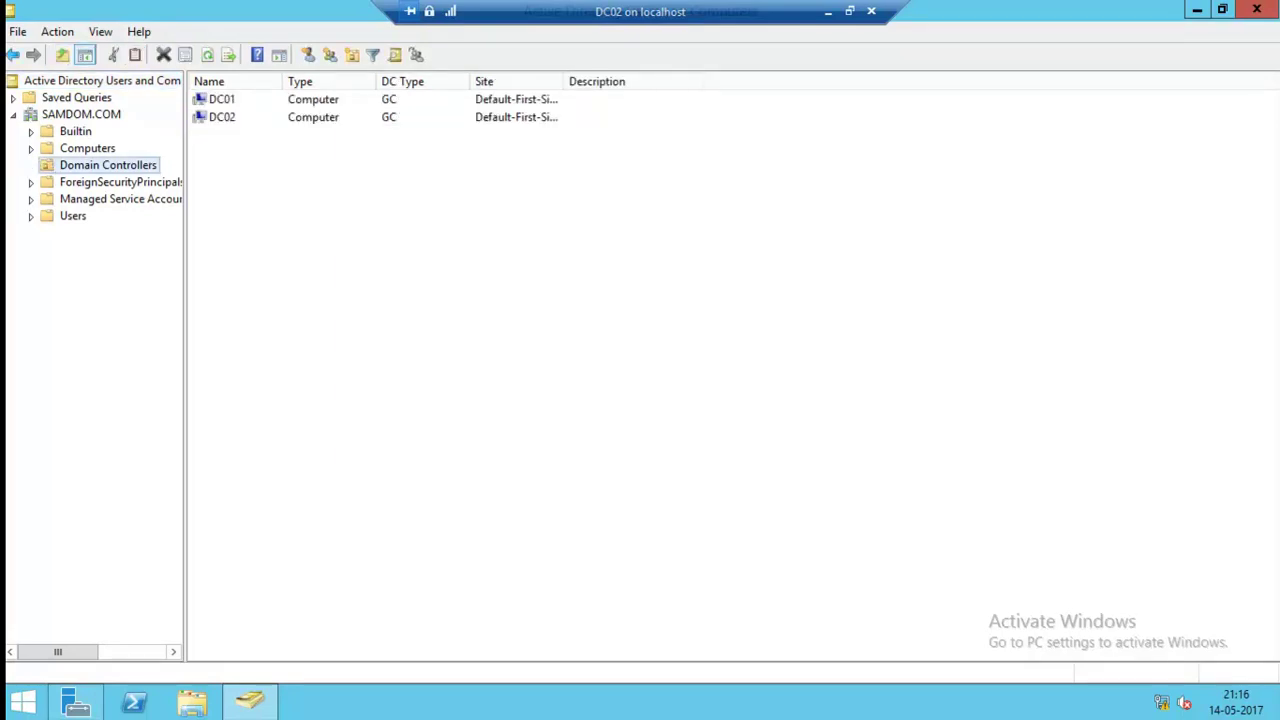
key(alt+F4)
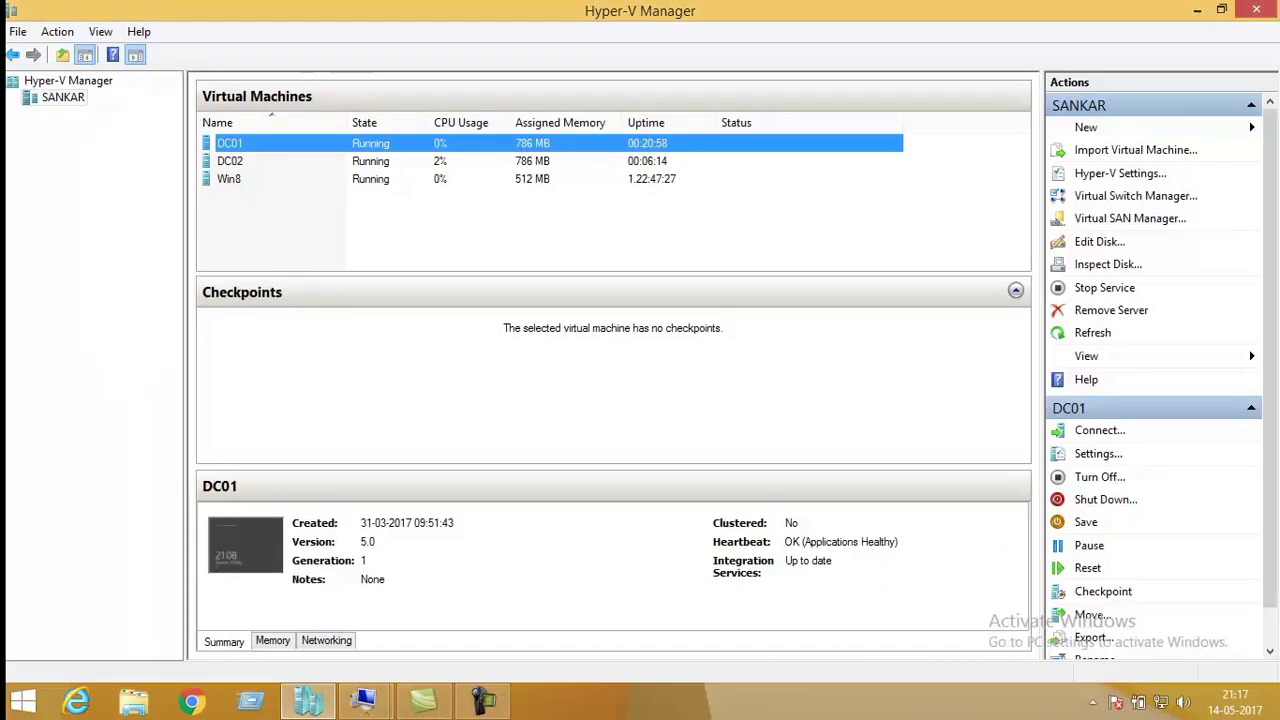